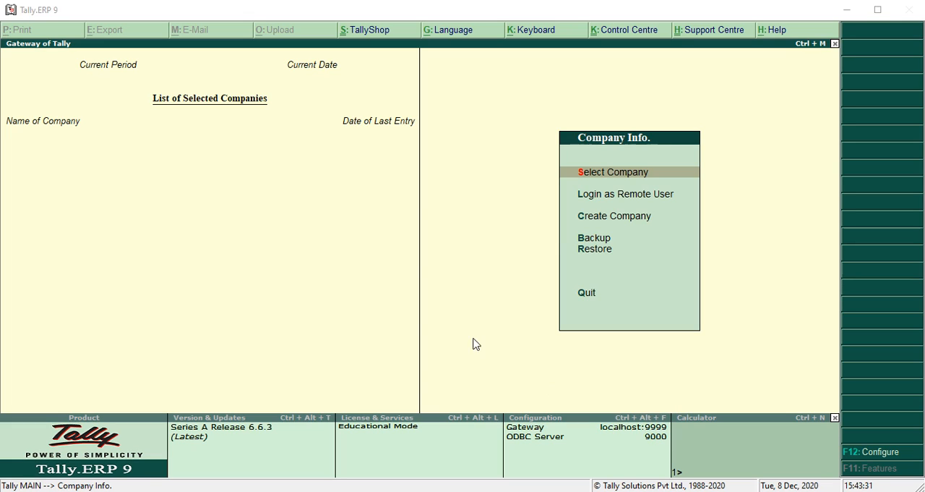
Step: Start creating a company named GST Pvt Ltd and keep the same mailing name
{"action": "left_click", "coordinate": [276, 219]}
{"action": "key", "text": "Down"}
{"action": "key", "text": "Down"}
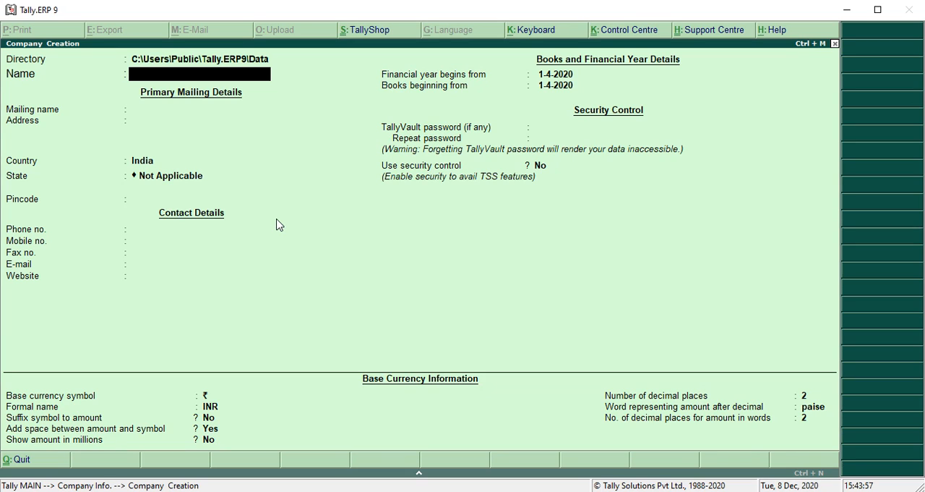
{"action": "type", "text": "GST Pvt Ltd"}
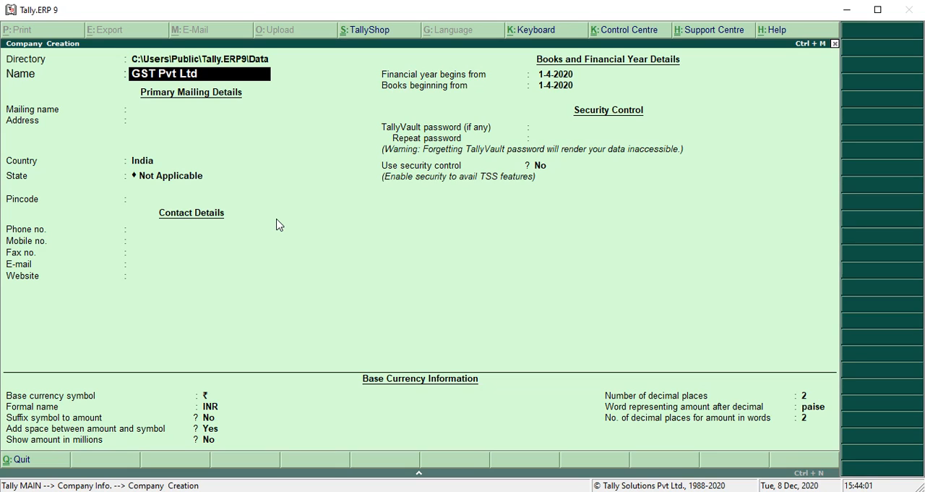
{"action": "key", "text": "Return"}
{"action": "key", "text": "Return"}
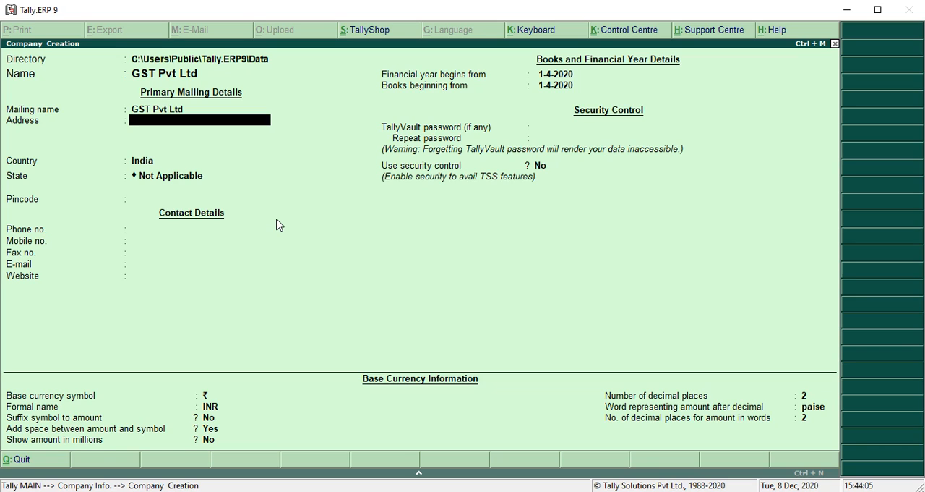
{"action": "type", "text": "120 R..Bavenue"}
{"action": "key", "text": "Return"}
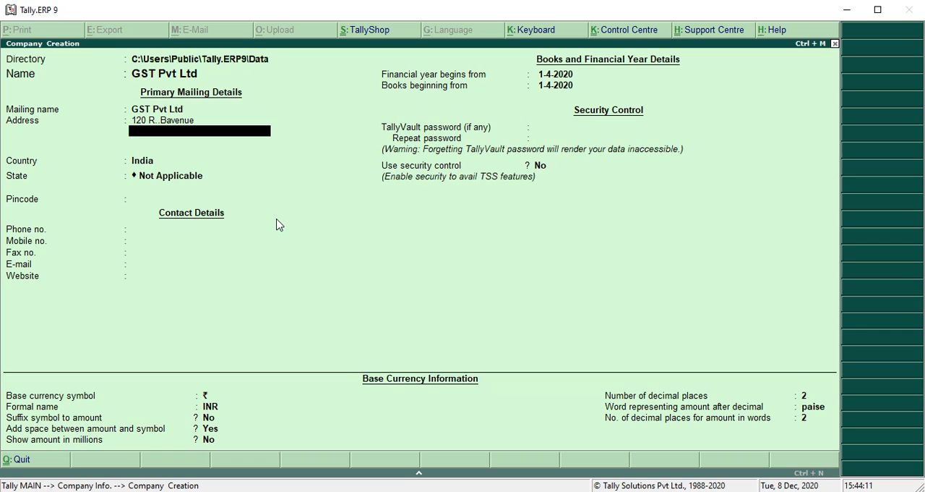
{"action": "type", "text": "Kolkata"}
{"action": "key", "text": "BackSpace"}
{"action": "key", "text": "BackSpace"}
{"action": "key", "text": "BackSpace"}
{"action": "key", "text": "BackSpace"}
{"action": "key", "text": "BackSpace"}
{"action": "key", "text": "BackSpace"}
{"action": "key", "text": "BackSpace"}
{"action": "key", "text": "BackSpace"}
Step: Enter the company's street address and city on the two lines of the mailing address
{"action": "type", "text": "120"}
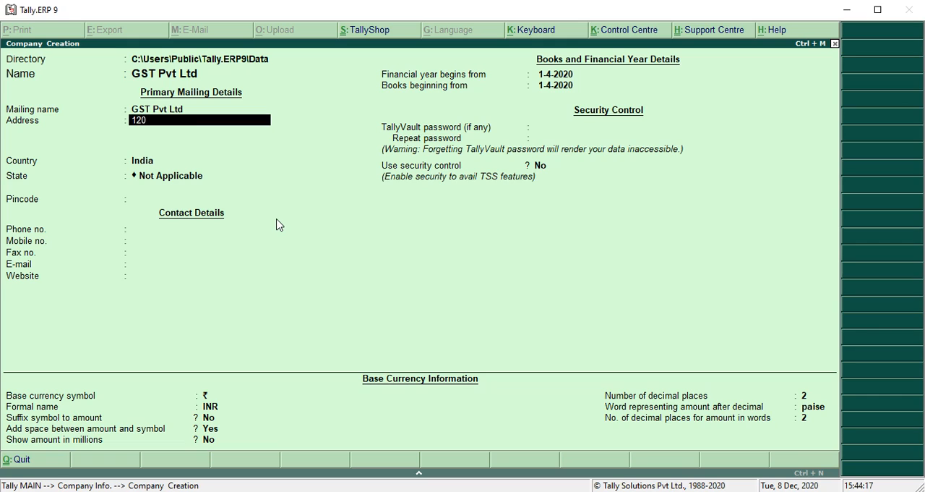
{"action": "type", "text": " R.B.Avenue"}
{"action": "key", "text": "Return"}
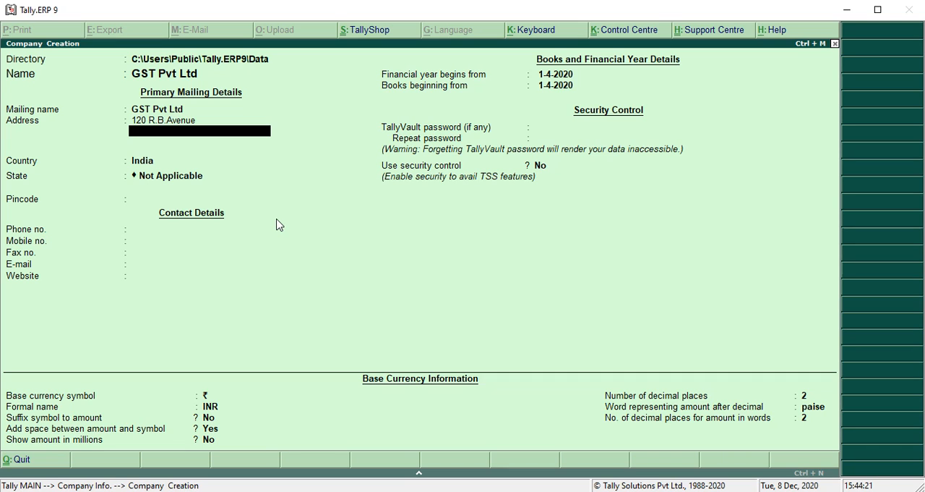
{"action": "type", "text": "Kolkata"}
{"action": "key", "text": "Return"}
{"action": "key", "text": "Return"}
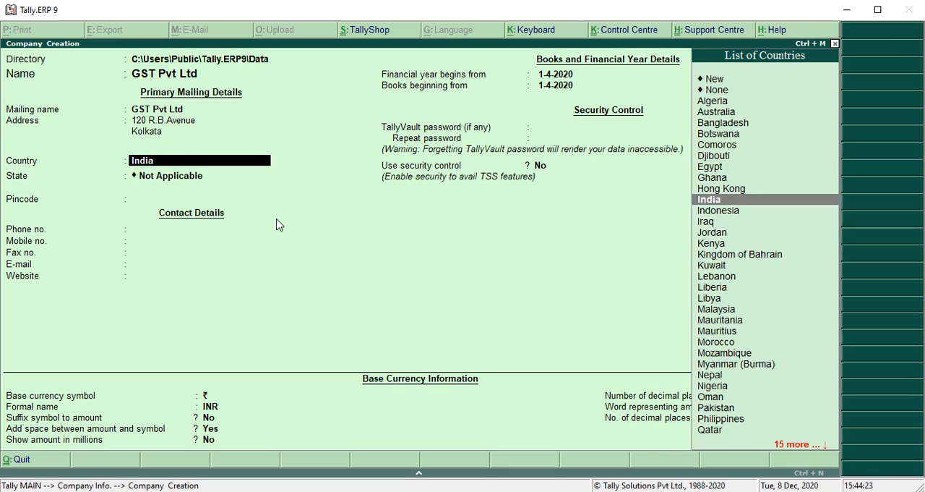
Step: Keep India as the company's country and set the state to West Bengal
{"action": "key", "text": "Return"}
{"action": "type", "text": "We"}
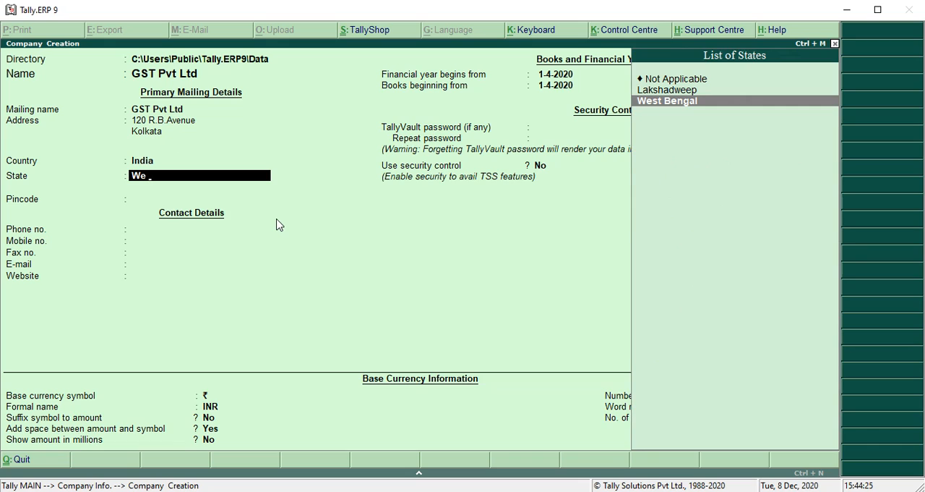
{"action": "key", "text": "Return"}
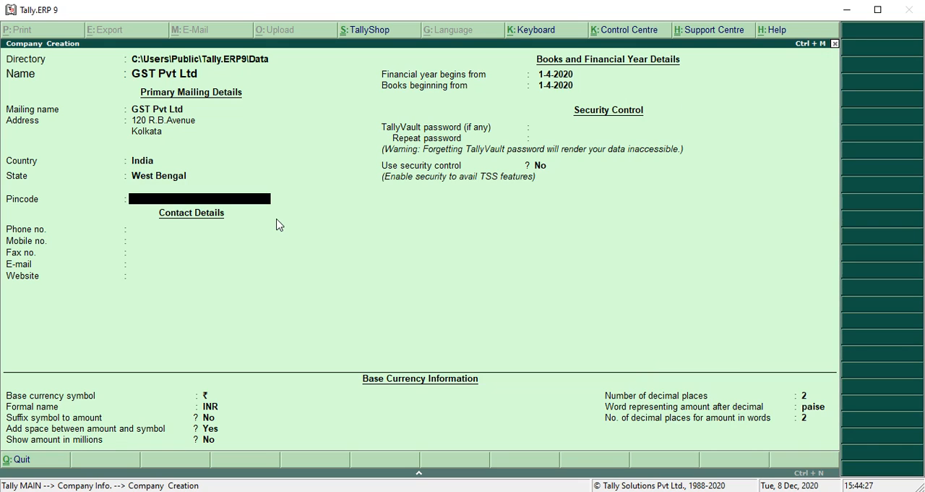
Step: Leave the pincode and contact details blank, keep the 1-4-2020 financial year start, and save the new company
{"action": "key", "text": "Return"}
{"action": "key", "text": "Return"}
{"action": "key", "text": "Return"}
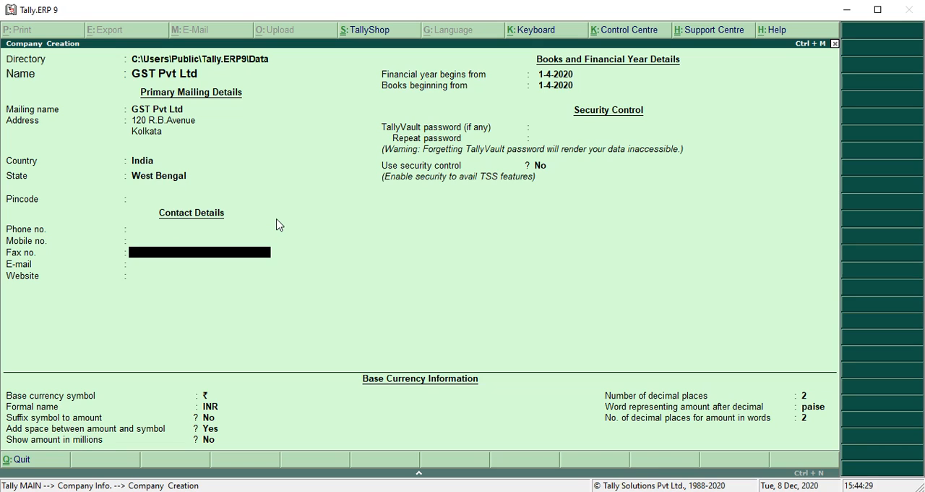
{"action": "key", "text": "Return"}
{"action": "key", "text": "Return"}
{"action": "key", "text": "Return"}
{"action": "key", "text": "Return"}
{"action": "key", "text": "Return"}
{"action": "key", "text": "Return"}
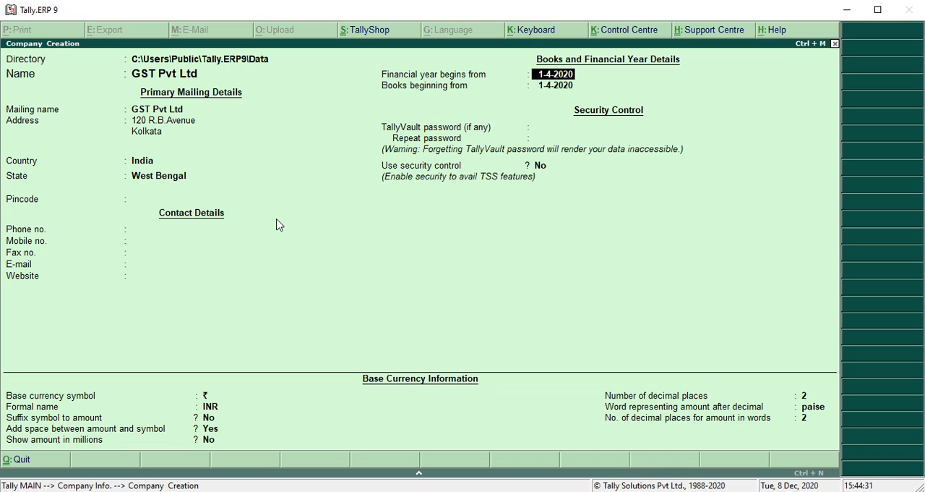
{"action": "key", "text": "Return"}
{"action": "key", "text": "Return"}
{"action": "key", "text": "Return"}
{"action": "key", "text": "Return"}
{"action": "key", "text": "Return"}
{"action": "key", "text": "Return"}
{"action": "key", "text": "Return"}
{"action": "key", "text": "Return"}
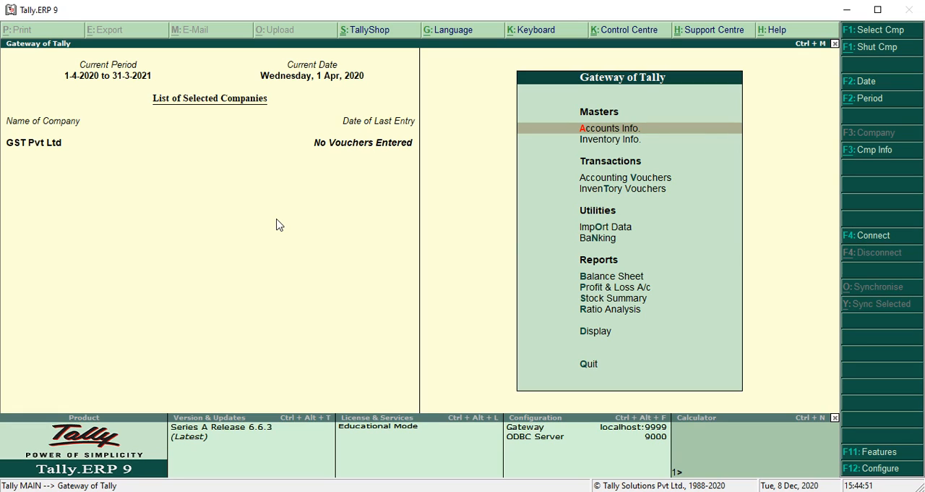
Step: Enable Goods and Services Tax in the company's statutory and taxation features and open its GST details for editing
{"action": "left_click", "coordinate": [860, 455]}
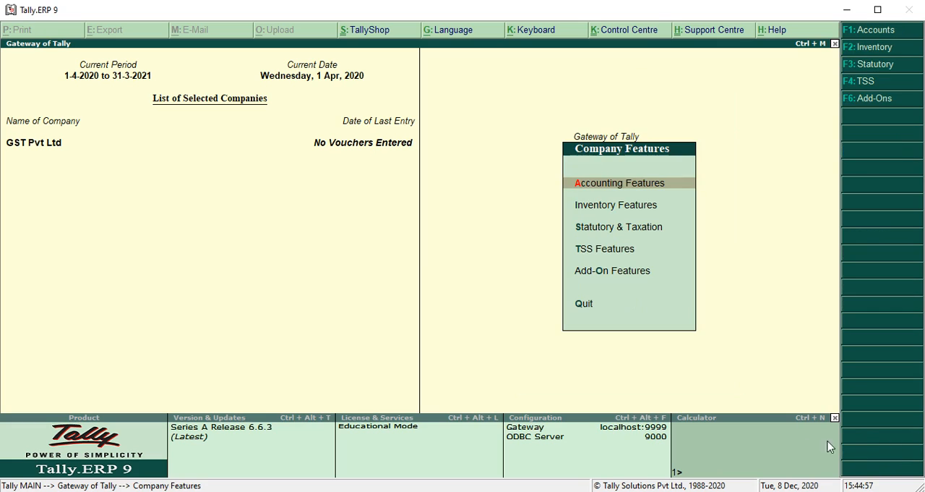
{"action": "left_click", "coordinate": [646, 230]}
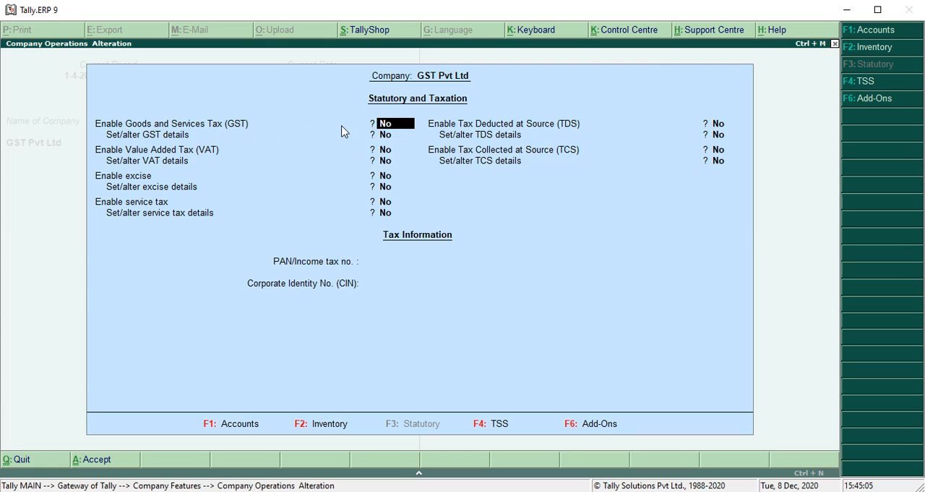
{"action": "type", "text": "y"}
{"action": "key", "text": "Return"}
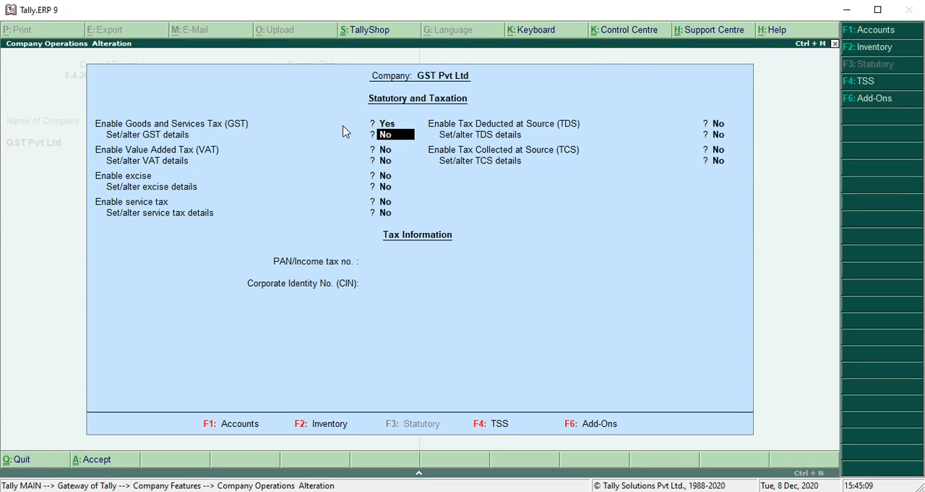
{"action": "type", "text": "y"}
{"action": "key", "text": "Return"}
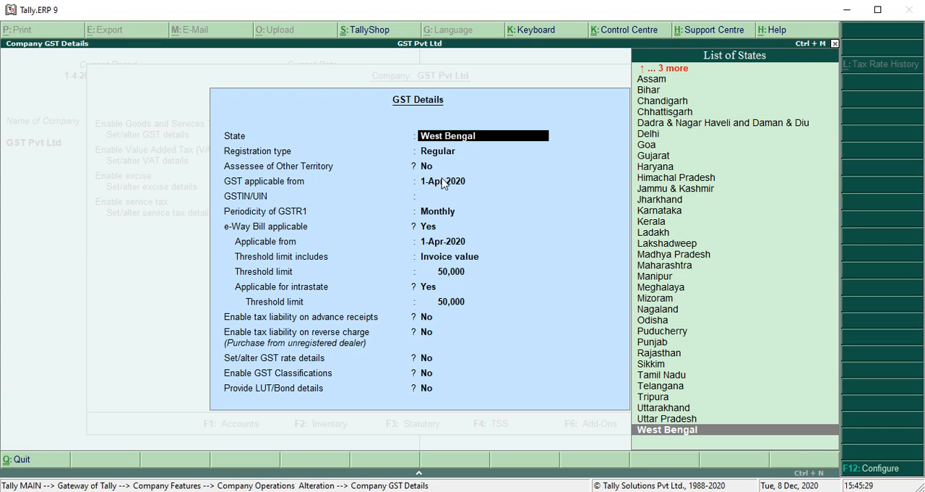
Step: Set the GST state to West Bengal with Regular registration, Assessee of Other Territory No, and GST applicable from 1-Jul-2017
{"action": "type", "text": "West"}
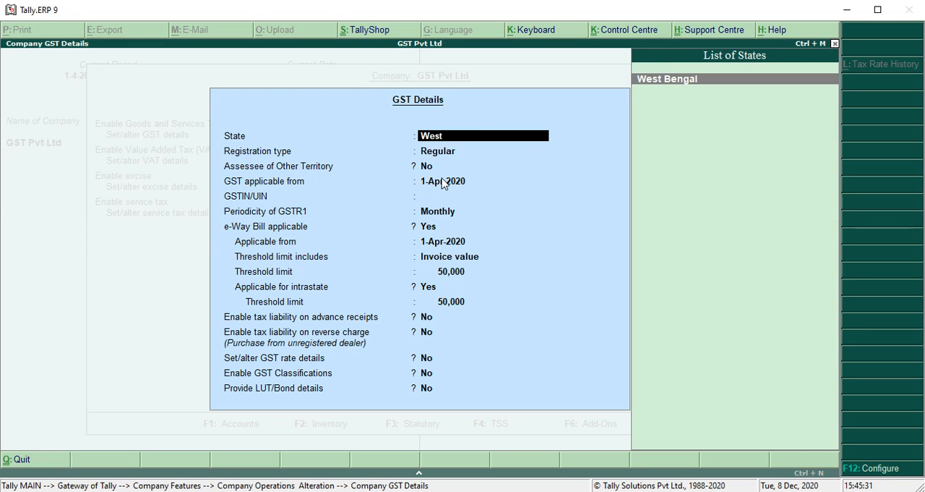
{"action": "key", "text": "Return"}
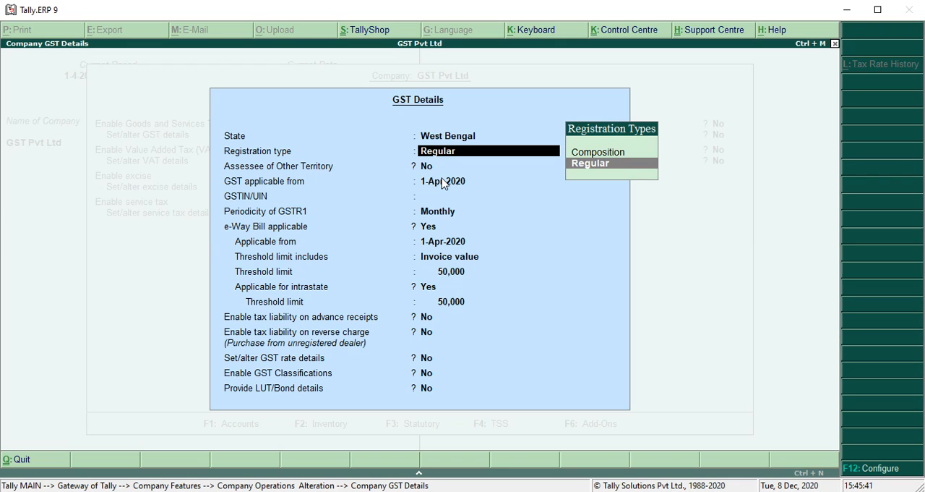
{"action": "key", "text": "Return"}
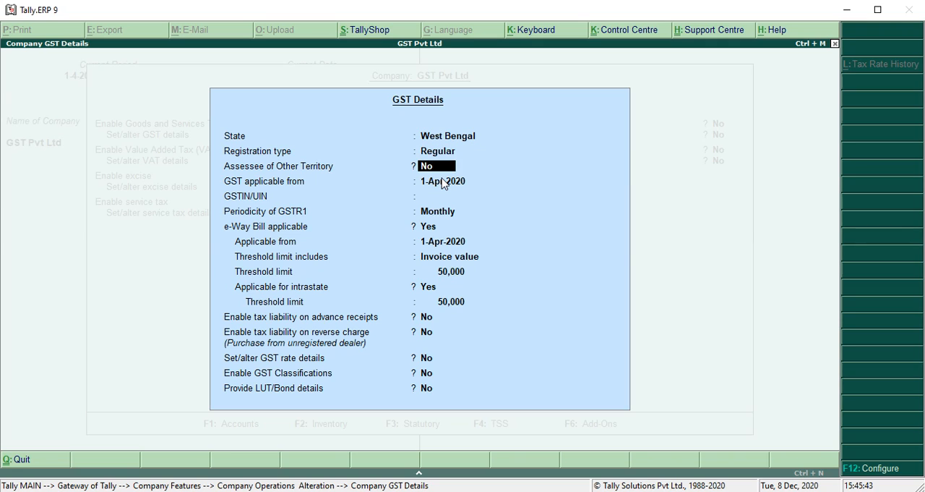
{"action": "key", "text": "Return"}
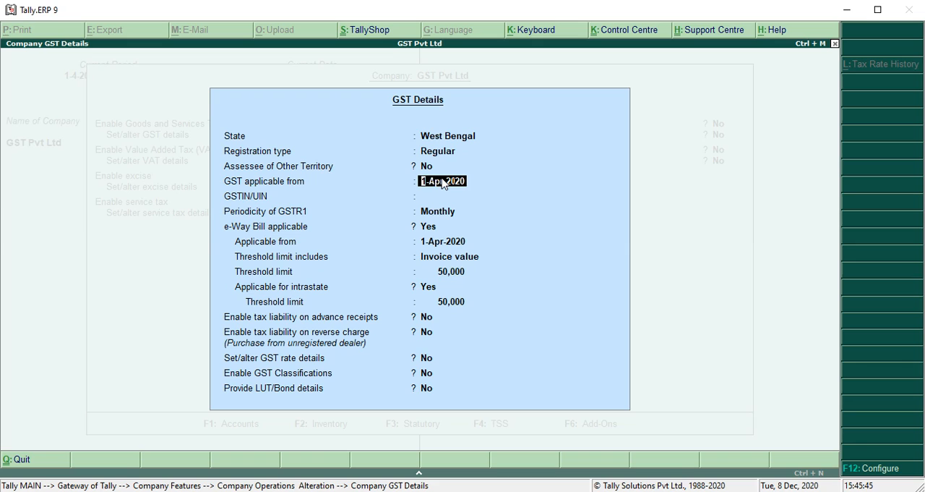
{"action": "type", "text": "1/7/2017"}
{"action": "key", "text": "Return"}
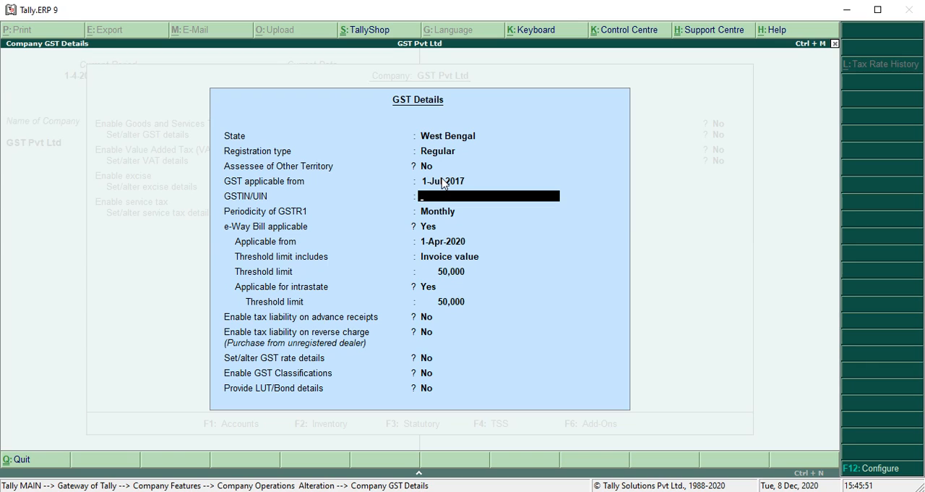
Step: Enter the company's GSTIN/UIN and keep the GSTR1 periodicity as Monthly
{"action": "type", "text": "19"}
{"action": "type", "text": "ADFGC1452A1"}
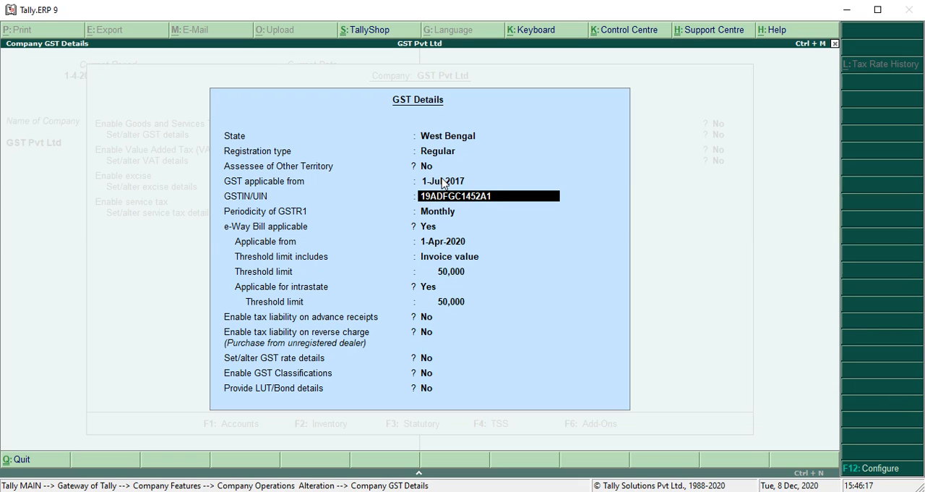
{"action": "type", "text": "Z5"}
{"action": "key", "text": "Return"}
{"action": "key", "text": "Return"}
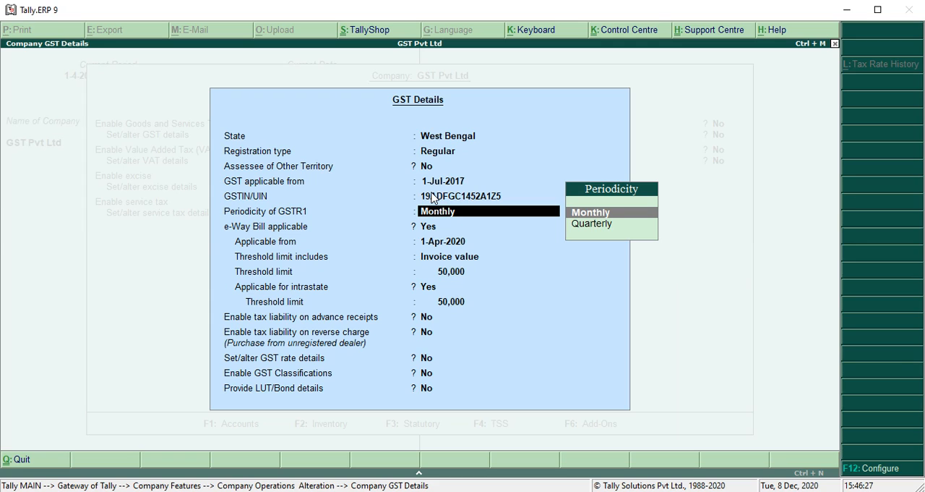
Step: Set e-Way Bill applicable to No, keep the remaining GST options at No, and complete the GST details
{"action": "key", "text": "Return"}
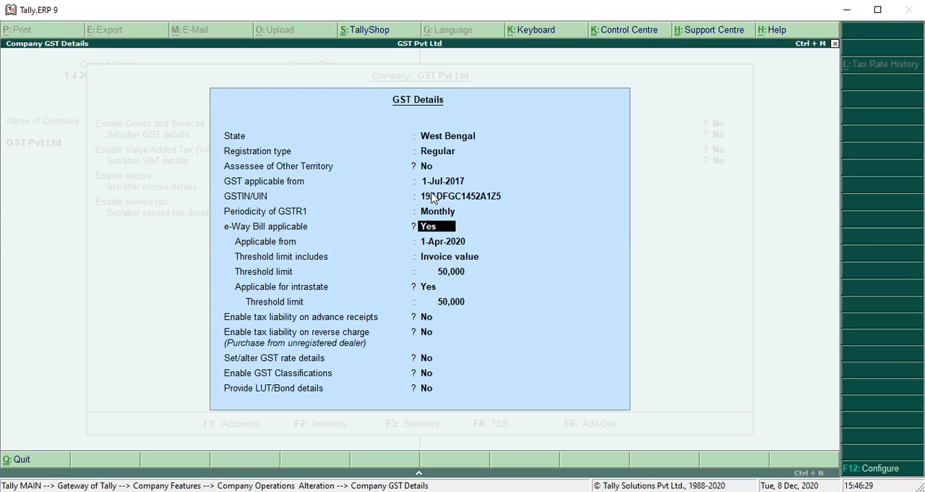
{"action": "type", "text": "no"}
{"action": "key", "text": "Return"}
{"action": "key", "text": "Return"}
{"action": "key", "text": "Return"}
{"action": "key", "text": "Return"}
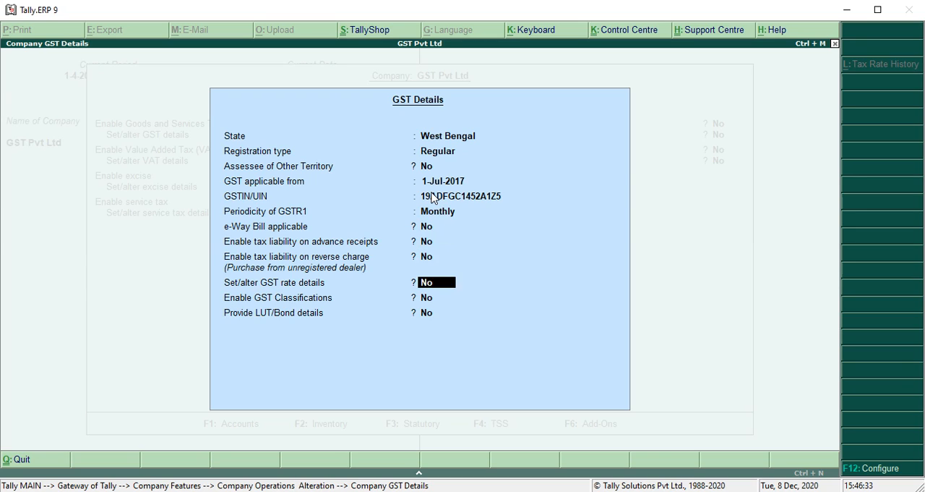
{"action": "key", "text": "Return"}
{"action": "key", "text": "Return"}
{"action": "key", "text": "Return"}
{"action": "key", "text": "Return"}
{"action": "key", "text": "Return"}
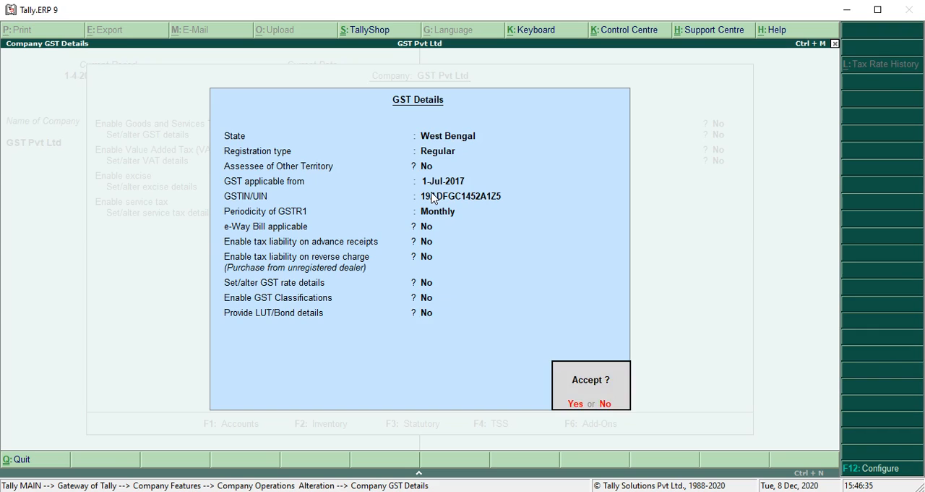
Step: Reopen the company's GST details from the statutory features and review every entry through to the end
{"action": "key", "text": "Up"}
{"action": "key", "text": "Up"}
{"action": "key", "text": "Up"}
{"action": "key", "text": "Up"}
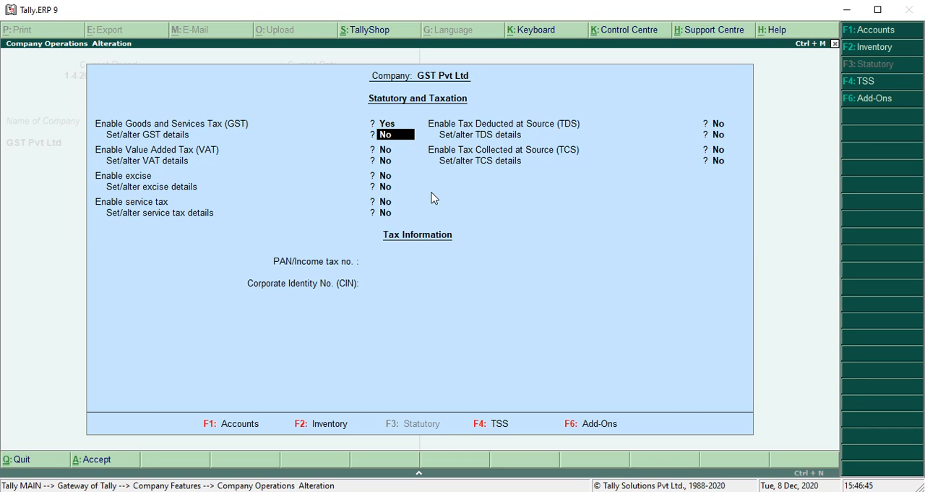
{"action": "key", "text": "y"}
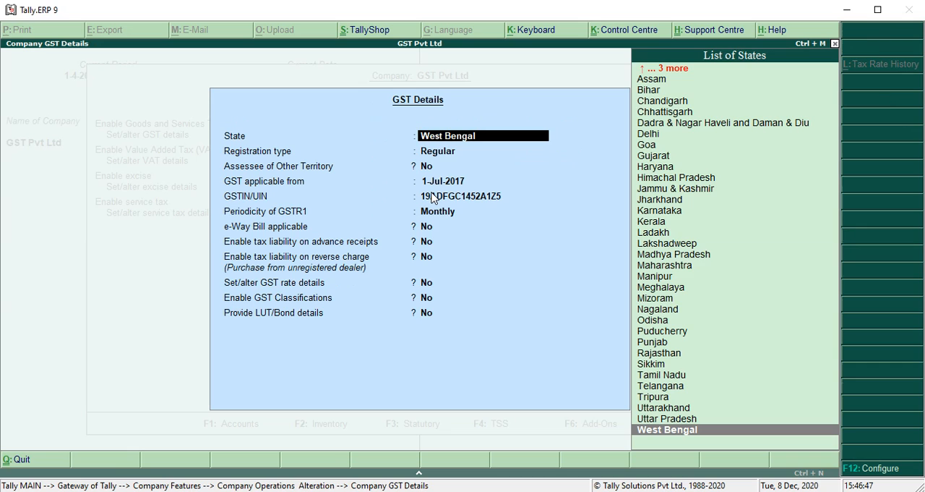
{"action": "key", "text": "Return"}
{"action": "key", "text": "Return"}
{"action": "key", "text": "Return"}
{"action": "key", "text": "Return"}
{"action": "key", "text": "Return"}
{"action": "key", "text": "Return"}
{"action": "key", "text": "Return"}
{"action": "key", "text": "Return"}
{"action": "key", "text": "Return"}
{"action": "key", "text": "Return"}
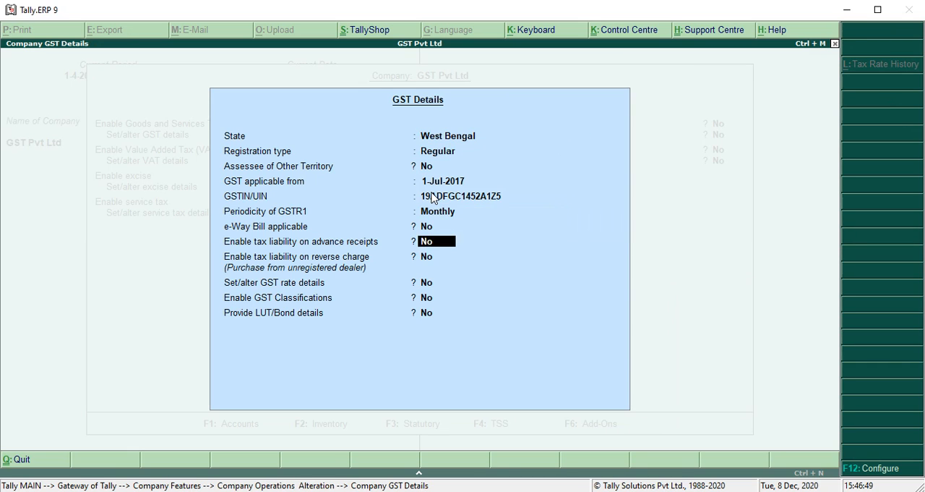
{"action": "key", "text": "Return"}
Step: Save the company's statutory and taxation settings and return to the Gateway of Tally
{"action": "key", "text": "Return"}
{"action": "key", "text": "Return"}
{"action": "key", "text": "Return"}
{"action": "key", "text": "Return"}
{"action": "key", "text": "Return"}
{"action": "key", "text": "Return"}
{"action": "key", "text": "Return"}
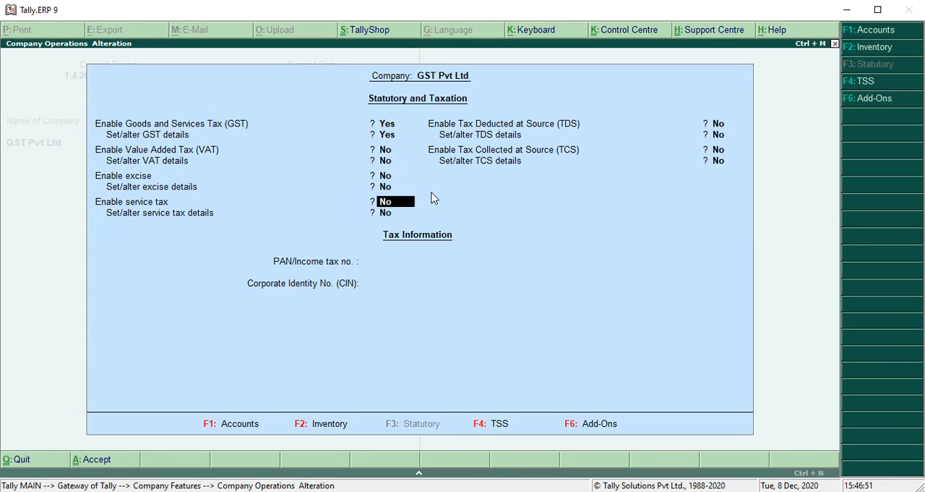
{"action": "key", "text": "Return"}
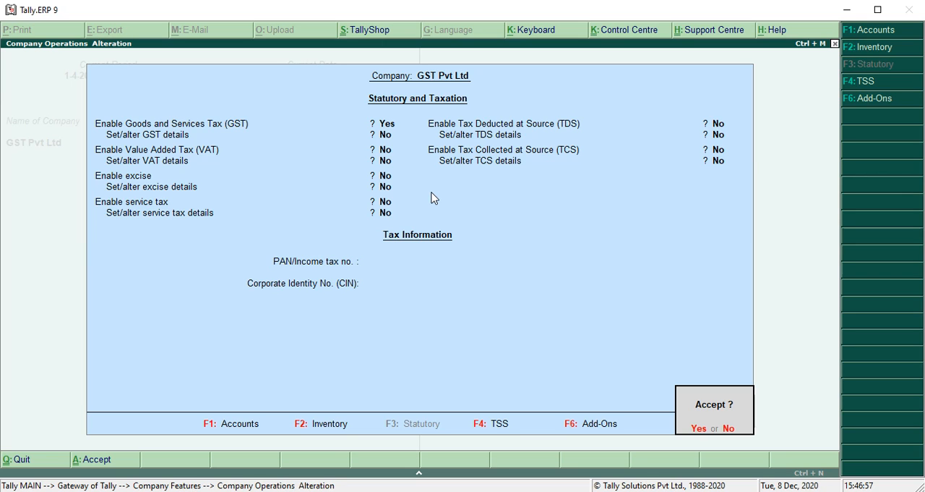
{"action": "key", "text": "y"}
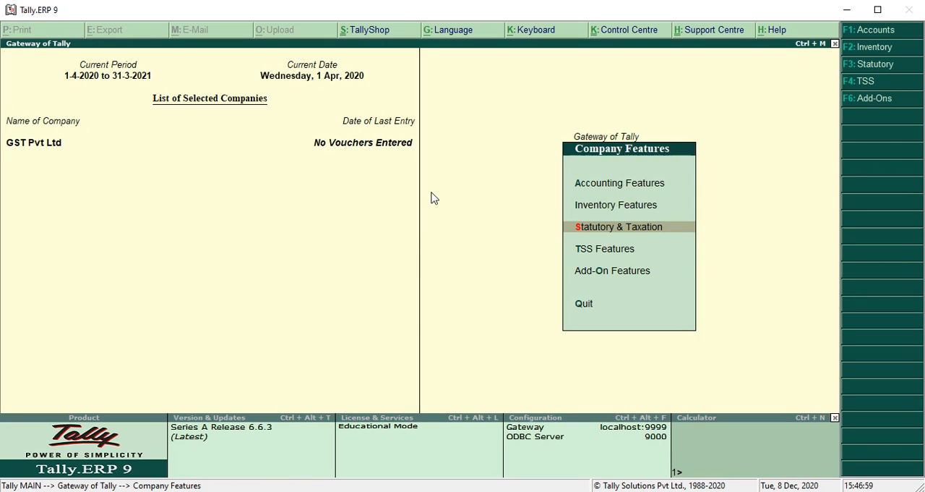
{"action": "key", "text": "Escape"}
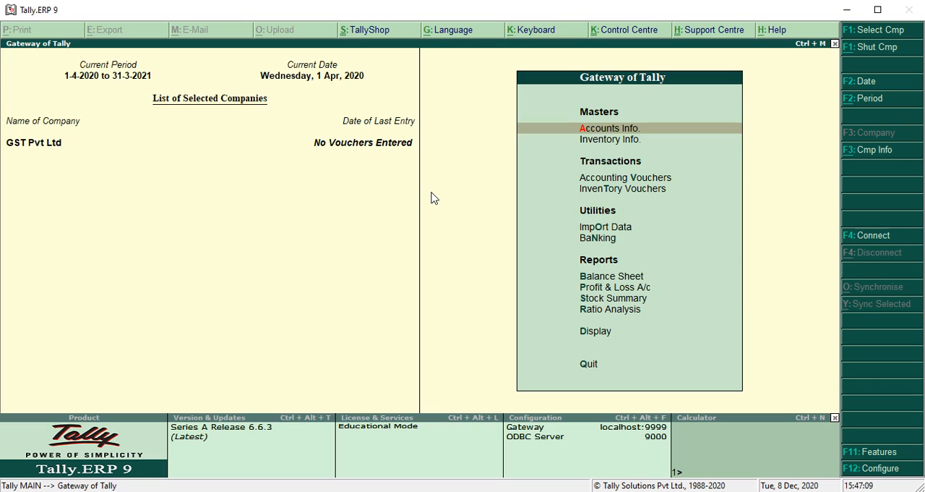
Step: Start creating a single ledger in the company's accounts and name it CGST, leaving the alias blank
{"action": "key", "text": "Return"}
{"action": "key", "text": "Down"}
{"action": "key", "text": "Return"}
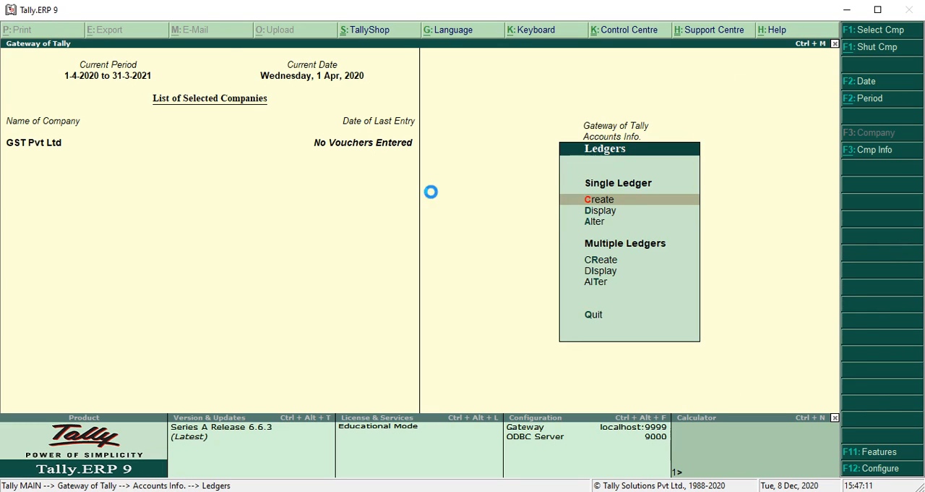
{"action": "key", "text": "Return"}
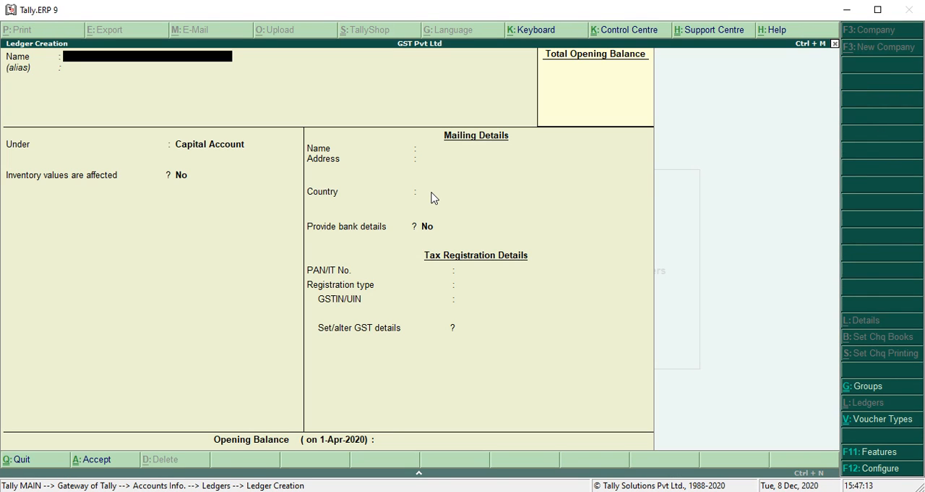
{"action": "type", "text": "CGST"}
{"action": "key", "text": "Return"}
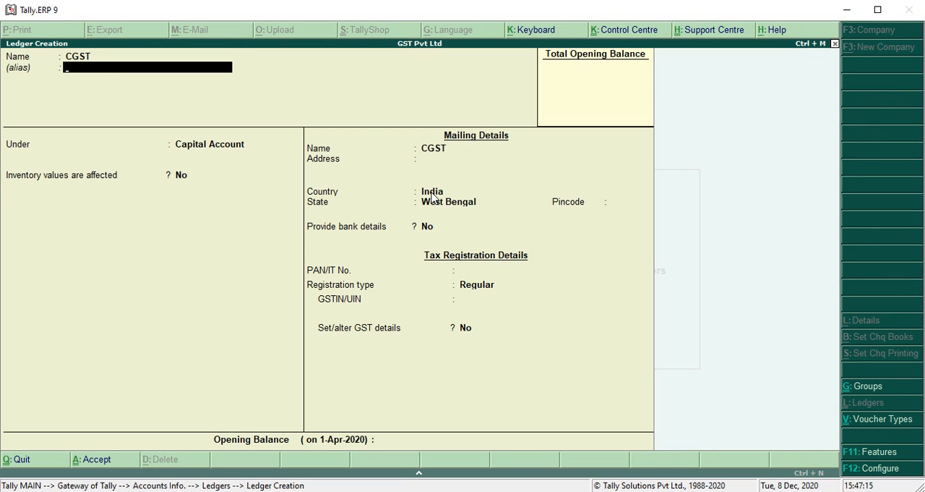
{"action": "key", "text": "Return"}
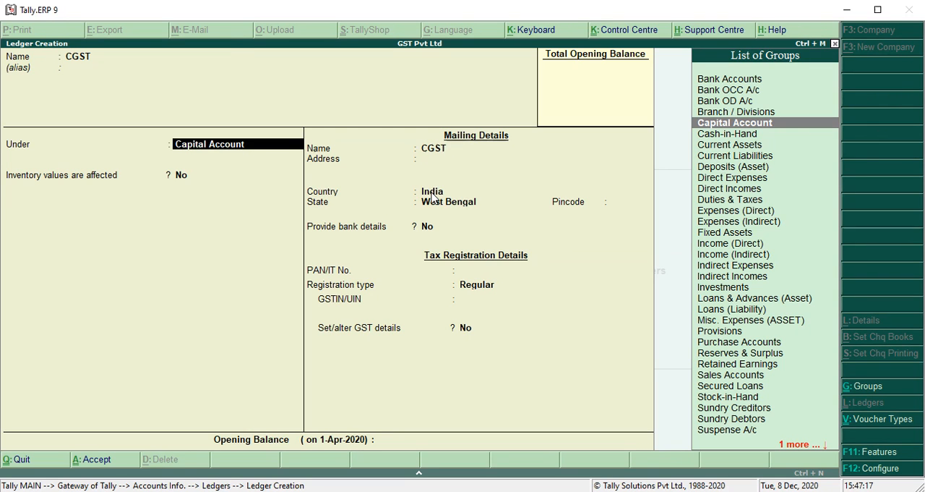
Step: Place the CGST ledger under Duties & Taxes with GST as the type of duty and Central Tax as the tax type
{"action": "type", "text": "Duti"}
{"action": "key", "text": "Return"}
{"action": "key", "text": "Up"}
{"action": "key", "text": "Return"}
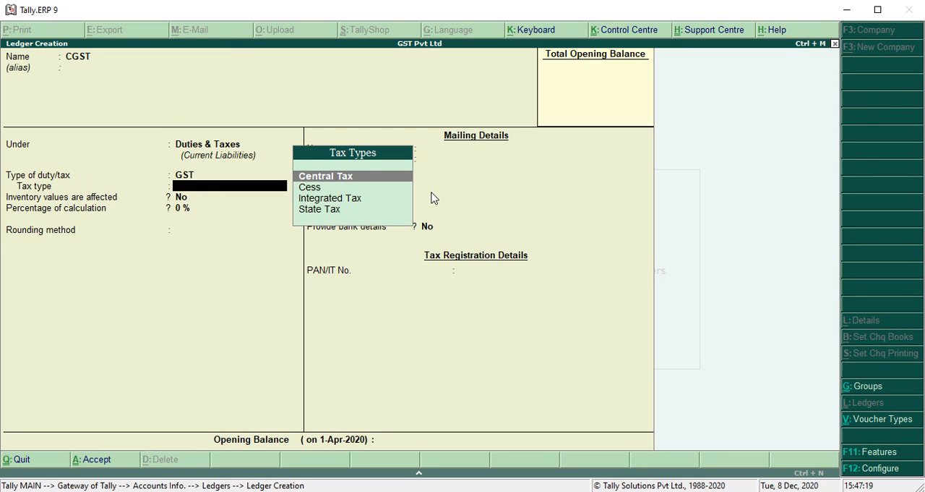
{"action": "key", "text": "Down"}
{"action": "key", "text": "Down"}
{"action": "key", "text": "Up"}
{"action": "key", "text": "Up"}
{"action": "key", "text": "Return"}
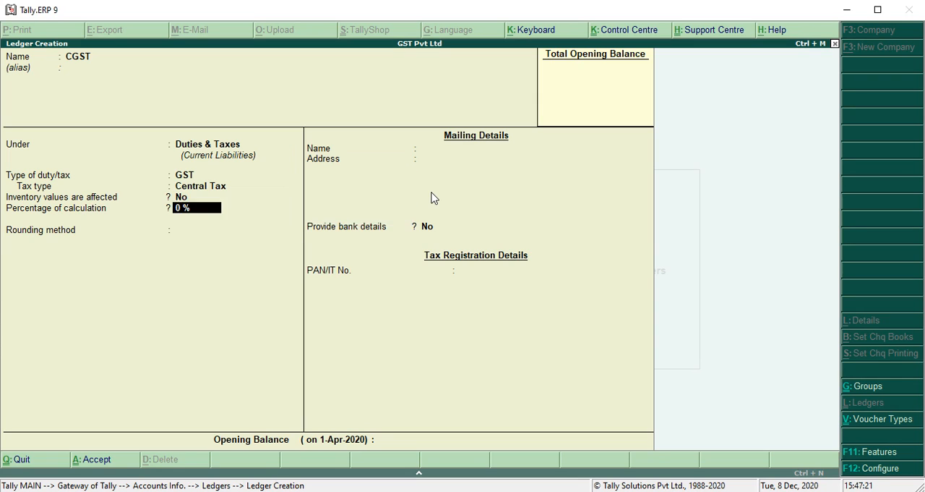
Step: Set the CGST ledger's percentage of calculation to 6%, keep the rounding method as Not Applicable, and save the ledger
{"action": "key", "text": "Return"}
{"action": "key", "text": "BackSpace"}
{"action": "type", "text": "6"}
{"action": "key", "text": "Return"}
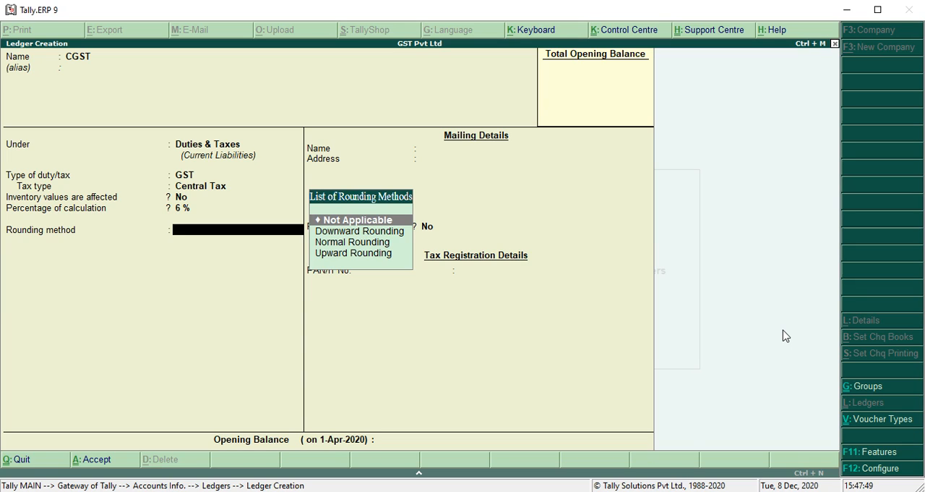
{"action": "key", "text": "Return"}
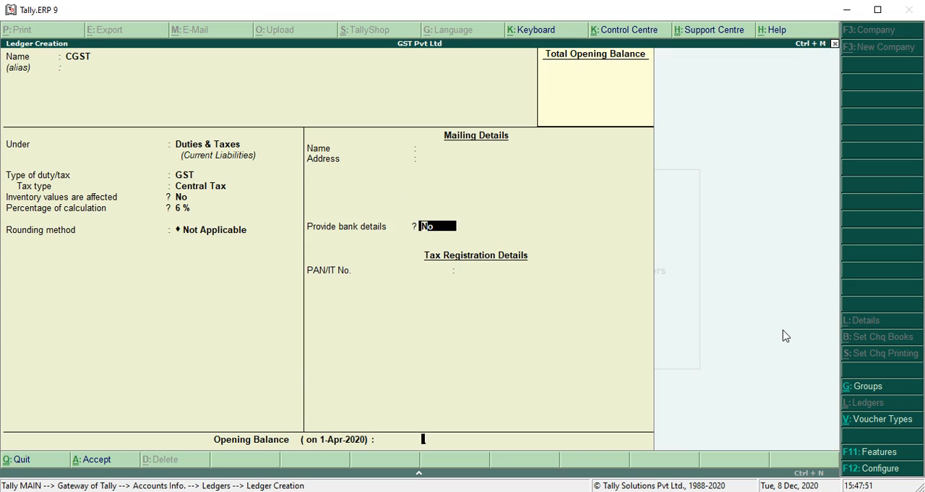
{"action": "key", "text": "Return"}
Step: Define a new ledger named SGST under Duties & Taxes with GST as the type of duty and State Tax as the tax type
{"action": "key", "text": "Return"}
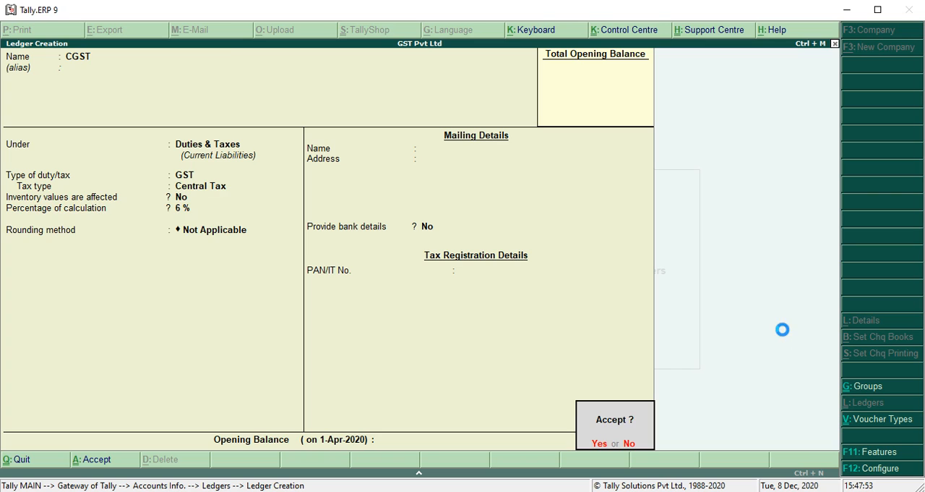
{"action": "type", "text": "SGST"}
{"action": "key", "text": "Return"}
{"action": "key", "text": "Return"}
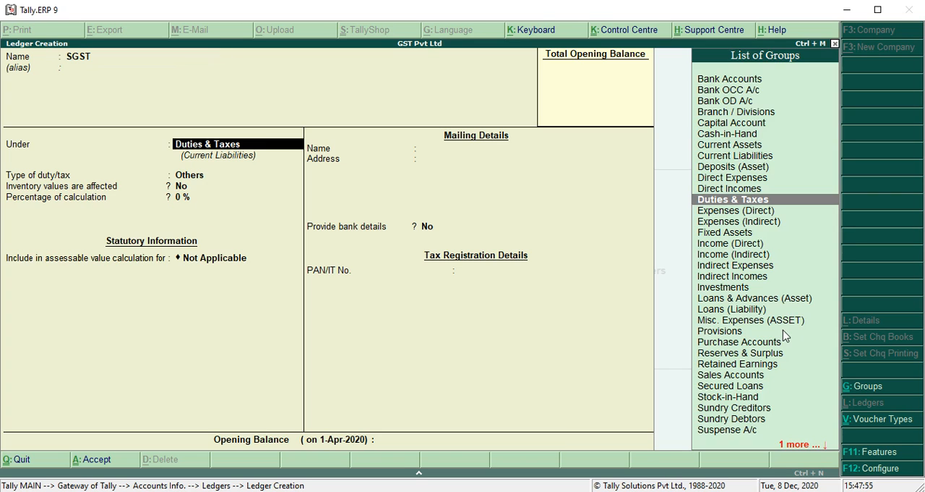
{"action": "key", "text": "Return"}
{"action": "key", "text": "Up"}
{"action": "key", "text": "Return"}
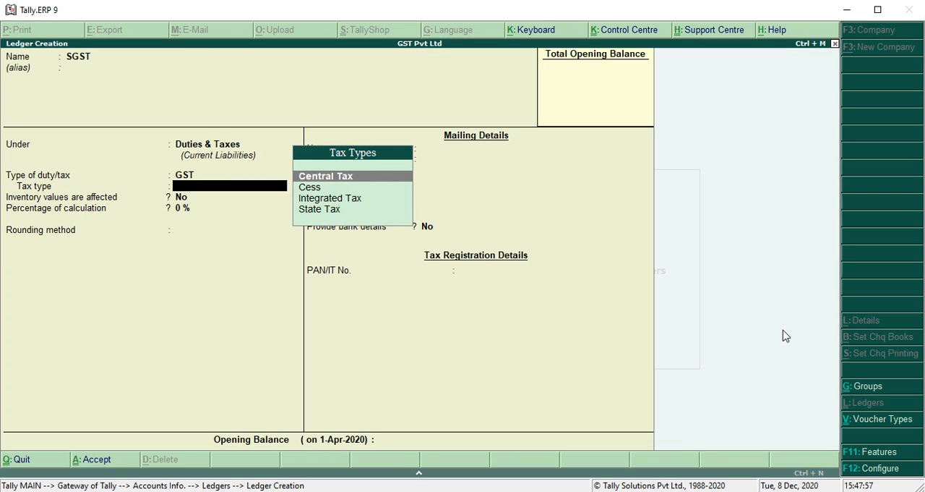
{"action": "key", "text": "Down"}
{"action": "key", "text": "Down"}
{"action": "key", "text": "Down"}
Step: Set the SGST ledger's percentage of calculation to 6%, keep the rounding method as Not Applicable, and save the ledger
{"action": "key", "text": "Return"}
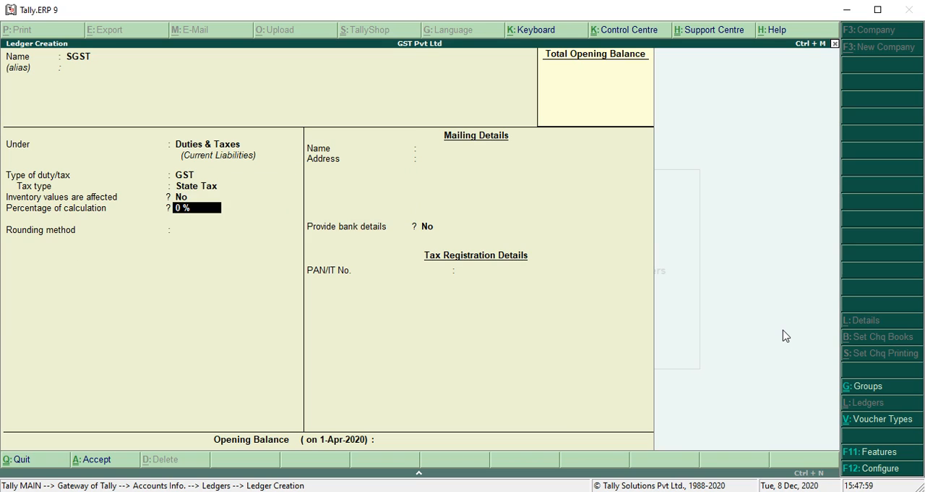
{"action": "type", "text": "6"}
{"action": "key", "text": "Return"}
{"action": "key", "text": "Return"}
{"action": "key", "text": "Return"}
{"action": "key", "text": "Return"}
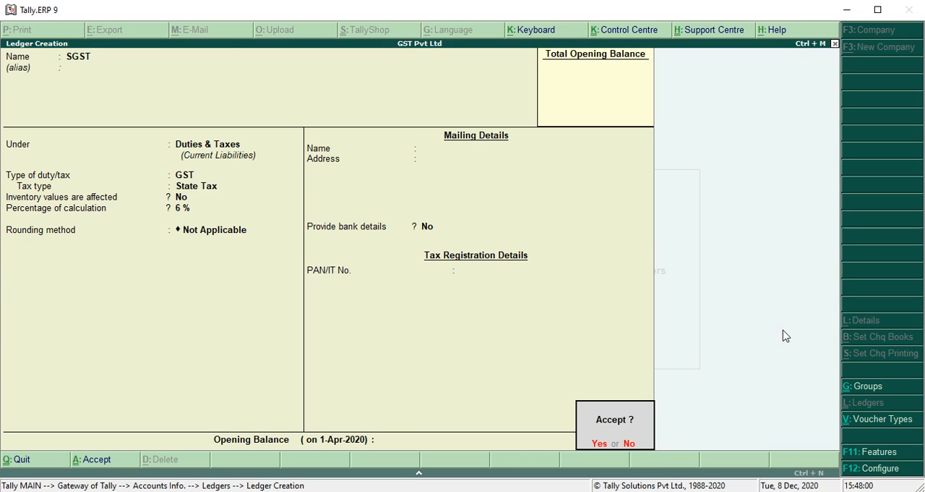
{"action": "key", "text": "Return"}
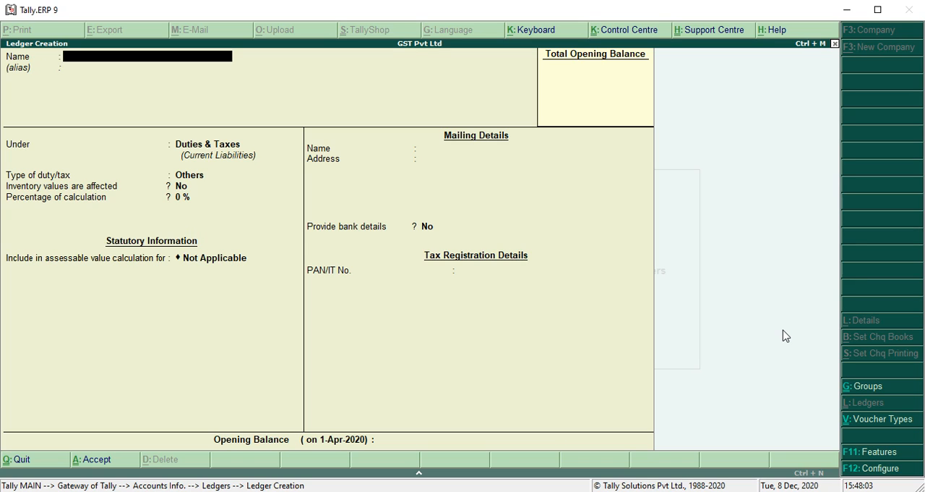
Step: Define a new ledger named PURCHASE A/C and place it under the Purchase Accounts group
{"action": "type", "text": "PURCHASE A/C"}
{"action": "key", "text": "Return"}
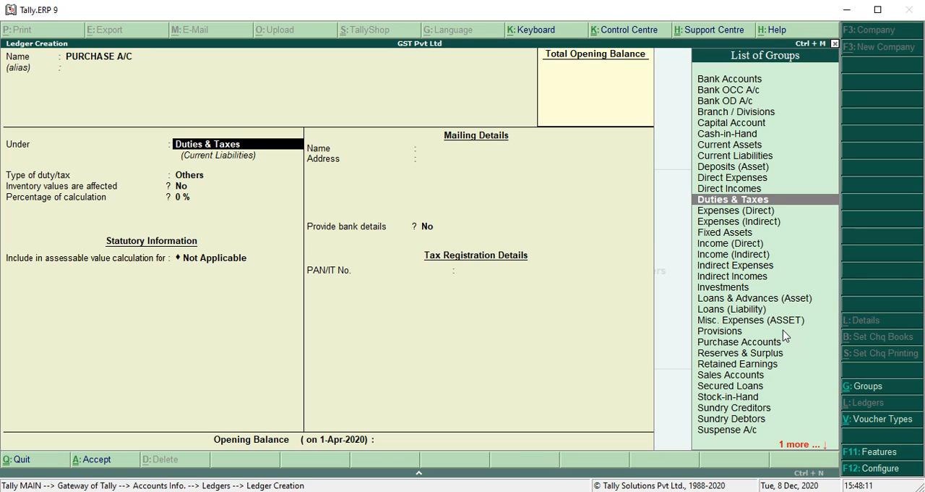
{"action": "type", "text": "PUR"}
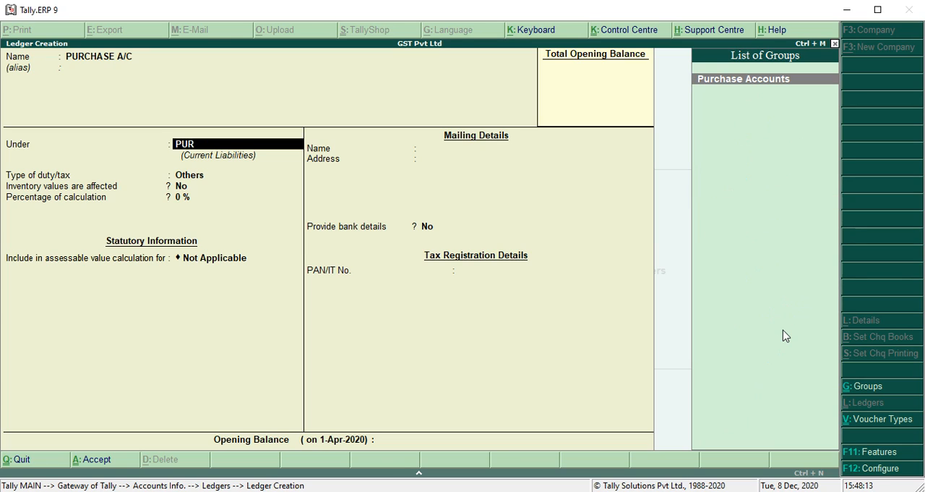
{"action": "type", "text": "CHASE"}
{"action": "key", "text": "Return"}
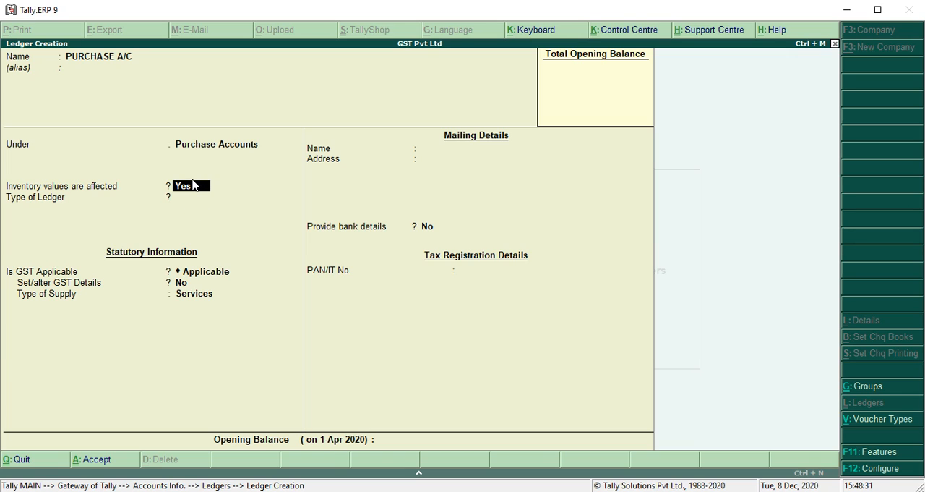
Step: Keep inventory values affected as Yes, ledger type as Not Applicable and GST as Applicable, and open the purchase ledger's GST details
{"action": "key", "text": "Return"}
{"action": "key", "text": "Return"}
{"action": "key", "text": "Return"}
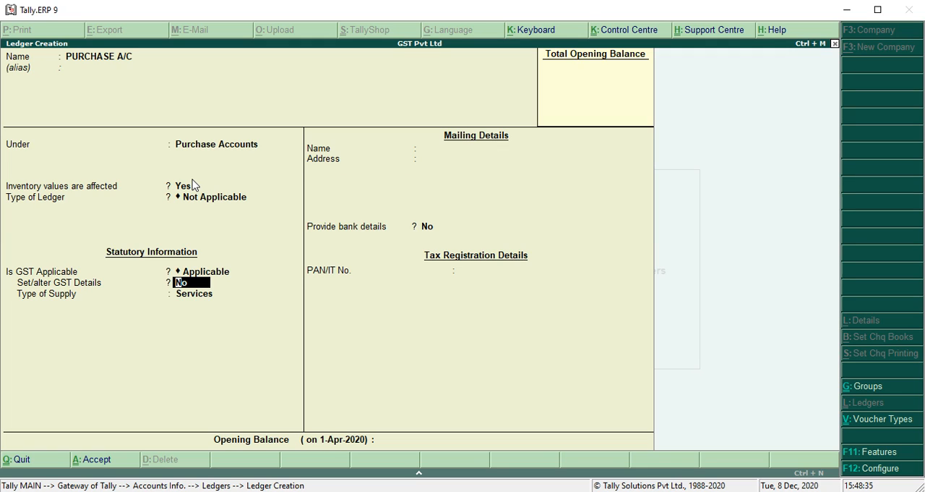
{"action": "type", "text": "y"}
{"action": "key", "text": "Return"}
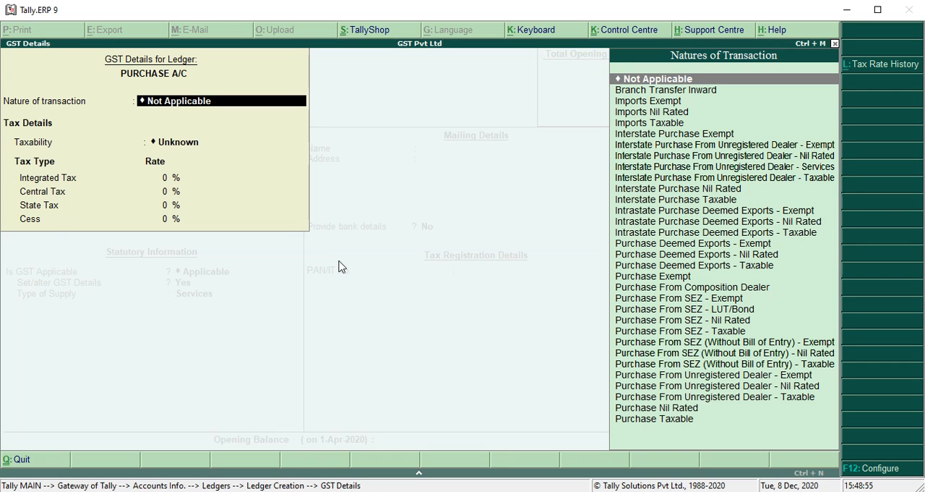
Step: Set the purchase ledger's nature of transaction to Purchase Taxable and its integrated tax rate to 12%, and complete the GST details
{"action": "type", "text": "PURCHASE"}
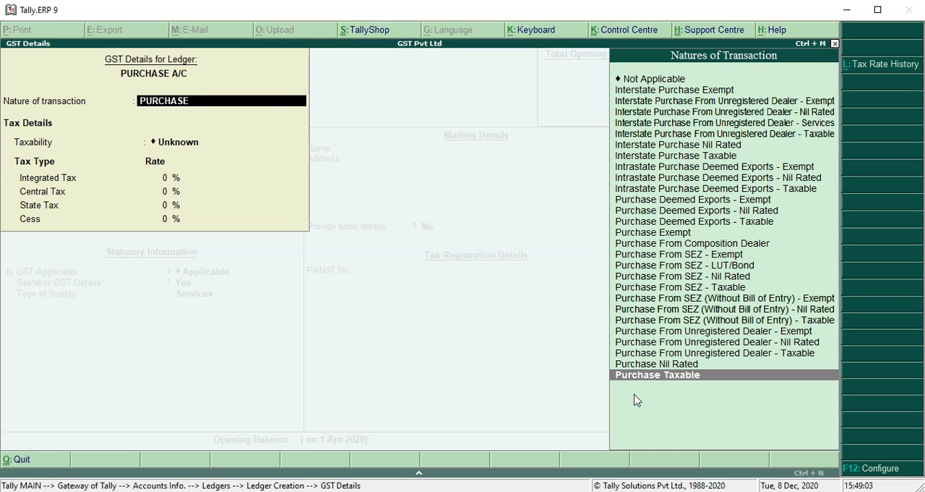
{"action": "key", "text": "Return"}
{"action": "type", "text": "1"}
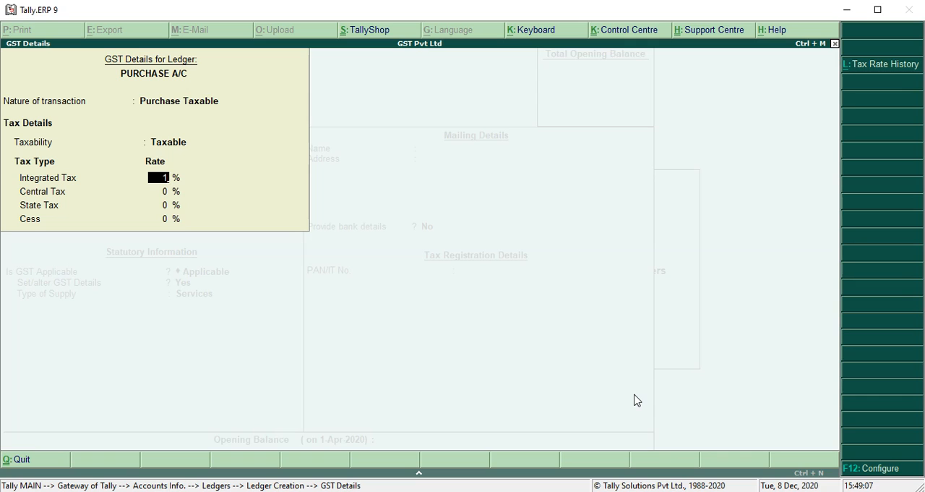
{"action": "type", "text": "2"}
{"action": "key", "text": "Return"}
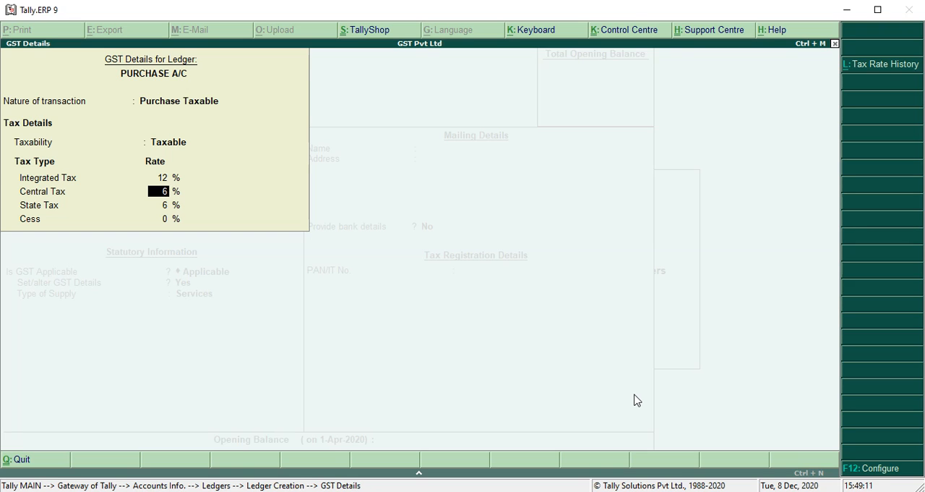
{"action": "key", "text": "Return"}
Step: Set the purchase ledger's type of supply to Goods, leave the opening balance blank, and save the ledger
{"action": "key", "text": "Return"}
{"action": "key", "text": "Return"}
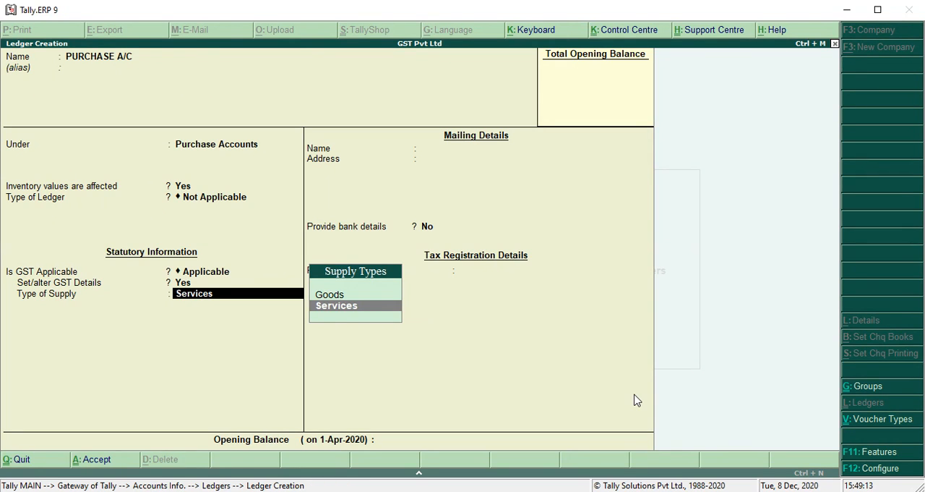
{"action": "key", "text": "Up"}
{"action": "key", "text": "Return"}
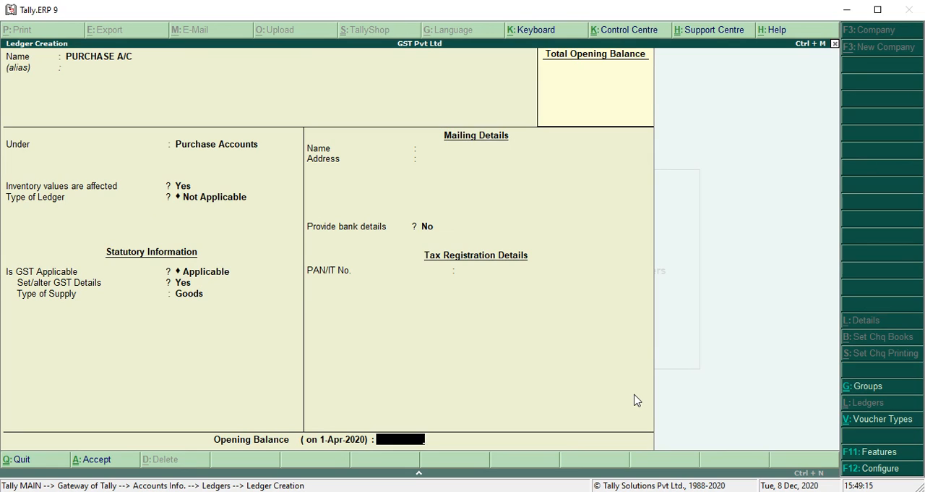
{"action": "key", "text": "Return"}
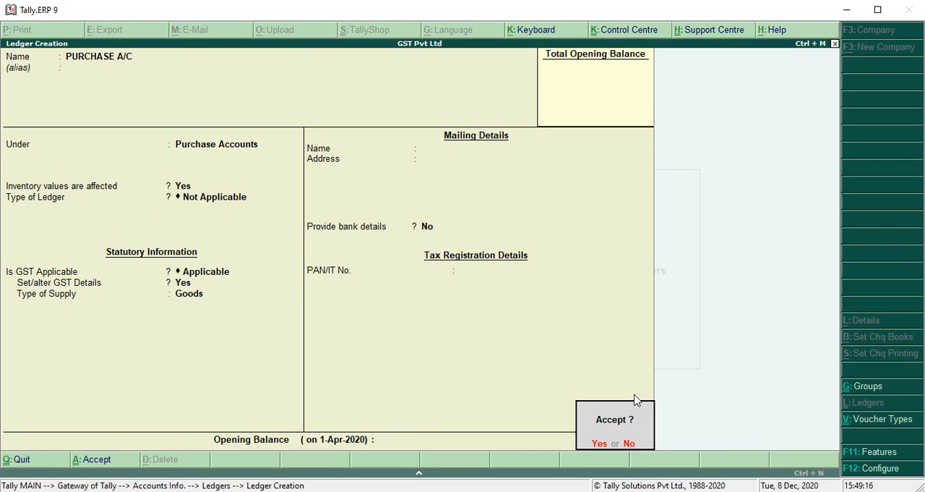
{"action": "key", "text": "Return"}
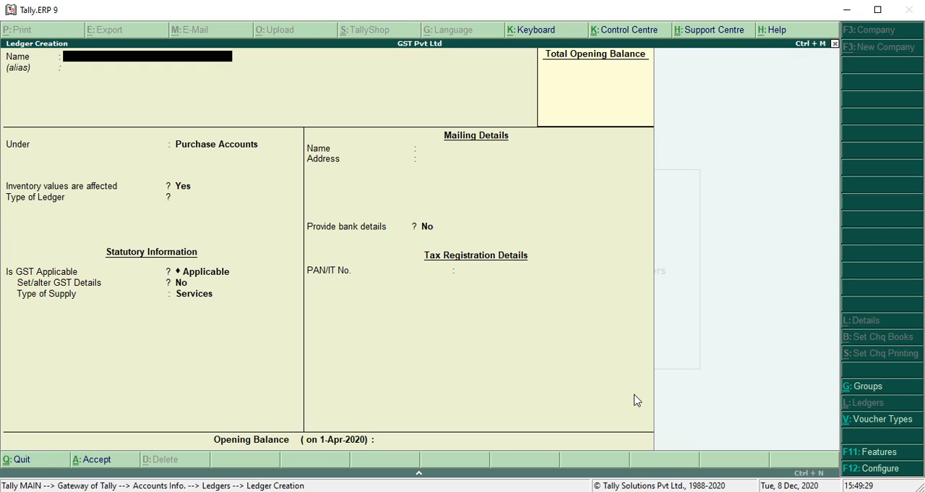
Step: Define a new ledger named Tina Pvt Ltd and place it under the Sundry Creditors group
{"action": "type", "text": "Tina Pvt Ltd"}
{"action": "key", "text": "Return"}
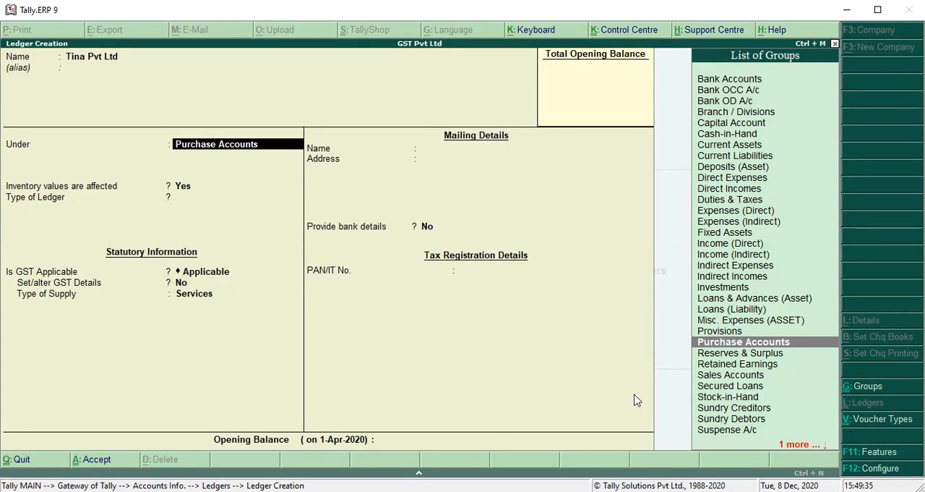
{"action": "type", "text": "Sundry"}
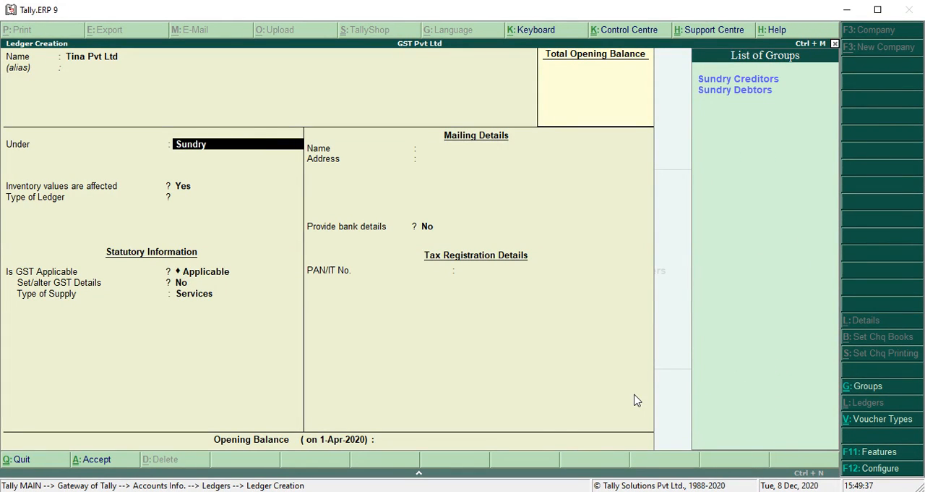
{"action": "key", "text": "Return"}
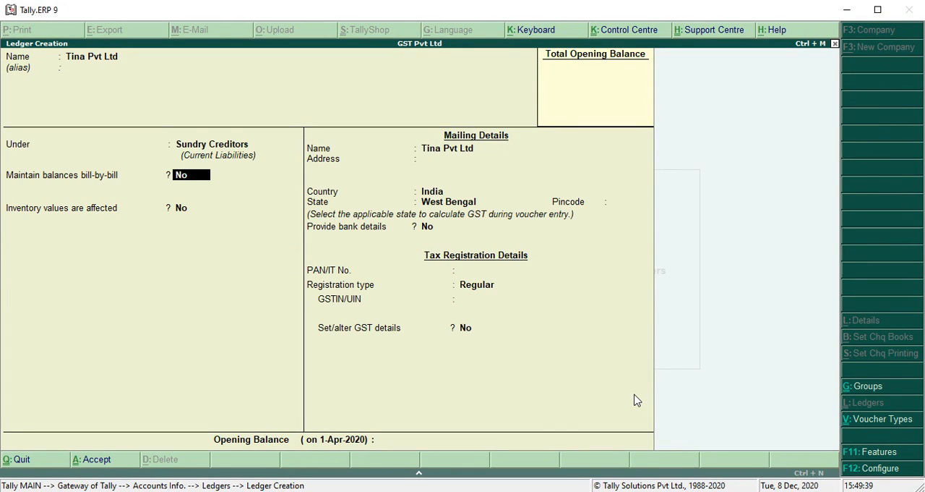
Step: Set the creditor ledger to maintain balances bill-by-bill, leaving the default credit period blank and the credit days check at No
{"action": "type", "text": "y"}
{"action": "key", "text": "Return"}
{"action": "key", "text": "Return"}
{"action": "key", "text": "Return"}
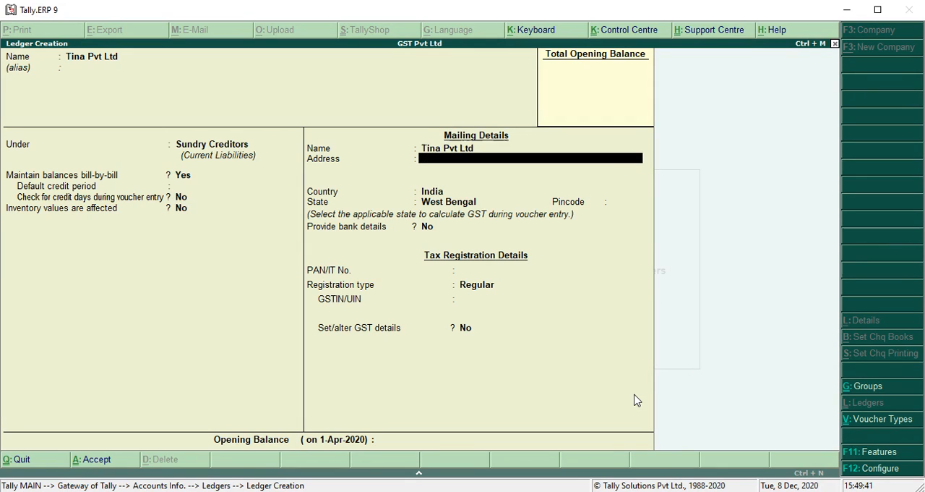
Step: Fill in the creditor's mailing address, keeping India as the country and West Bengal as the state and leaving the pincode blank
{"action": "type", "text": "124a R.B.Avenue"}
{"action": "key", "text": "Return"}
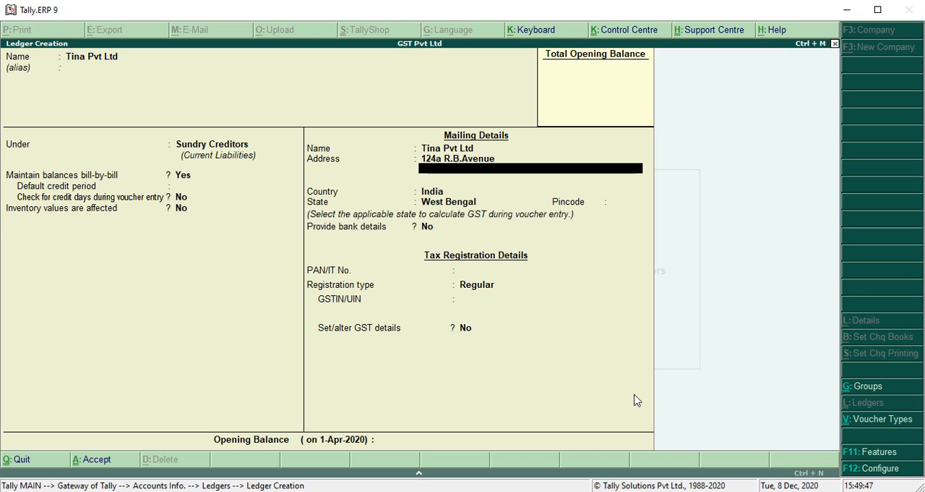
{"action": "type", "text": "Kolkay"}
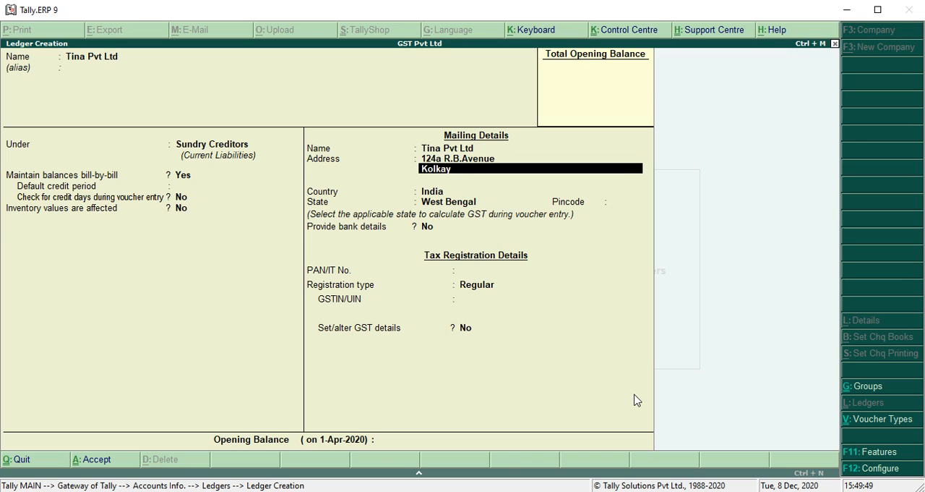
{"action": "key", "text": "BackSpace"}
{"action": "type", "text": "ta"}
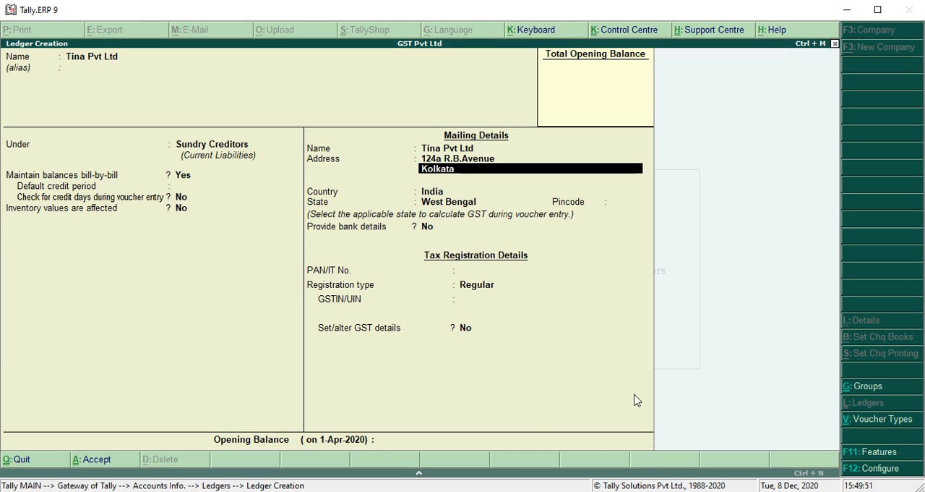
{"action": "key", "text": "Return"}
{"action": "key", "text": "Return"}
{"action": "key", "text": "Return"}
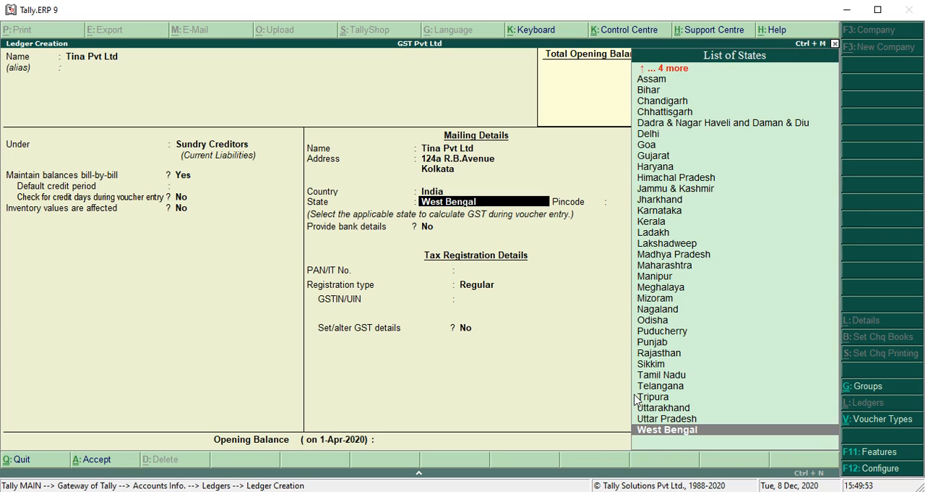
{"action": "key", "text": "Return"}
{"action": "key", "text": "Return"}
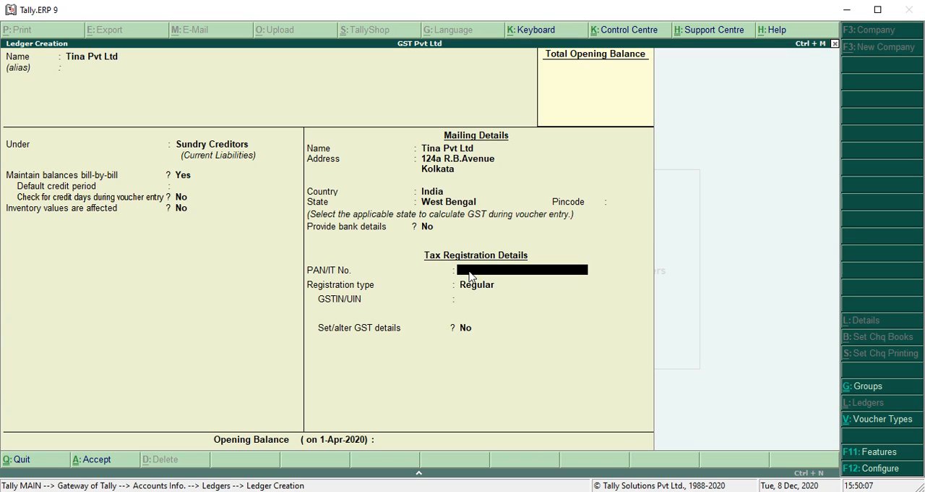
Step: Enter the creditor's PAN/IT number and keep the registration type as Regular
{"action": "type", "text": "ADFGC8745A"}
{"action": "key", "text": "Return"}
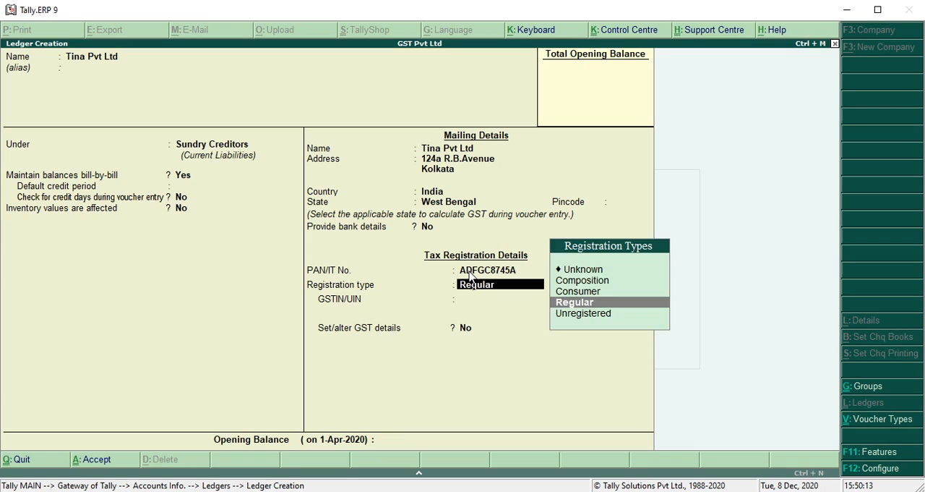
{"action": "key", "text": "Return"}
Step: Enter the creditor's GSTIN/UIN in the tax registration details
{"action": "type", "text": "19"}
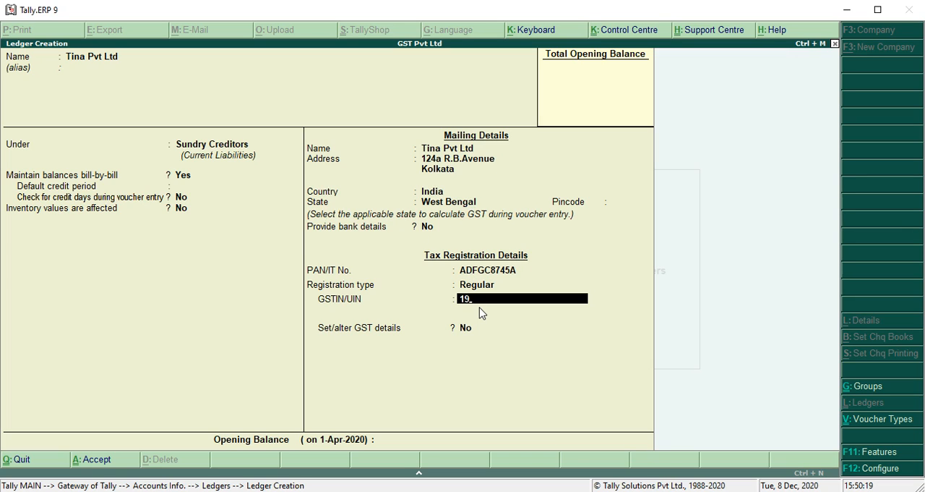
{"action": "type", "text": "ADFGC"}
{"action": "type", "text": "8745A"}
{"action": "type", "text": "1Q5"}
{"action": "key", "text": "BackSpace"}
{"action": "key", "text": "BackSpace"}
{"action": "type", "text": "Z5"}
{"action": "key", "text": "Return"}
{"action": "key", "text": "Return"}
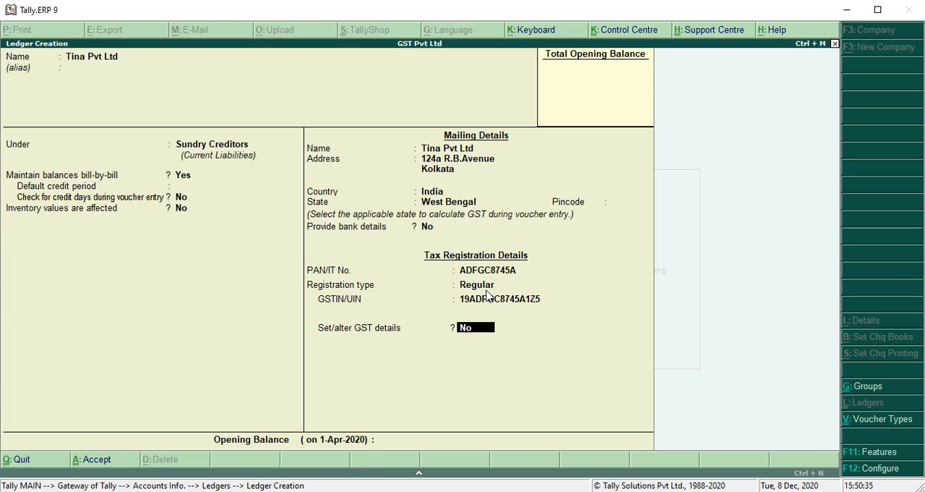
Step: Review the creditor's registration type options, keeping Regular selected
{"action": "key", "text": "Up"}
{"action": "key", "text": "Up"}
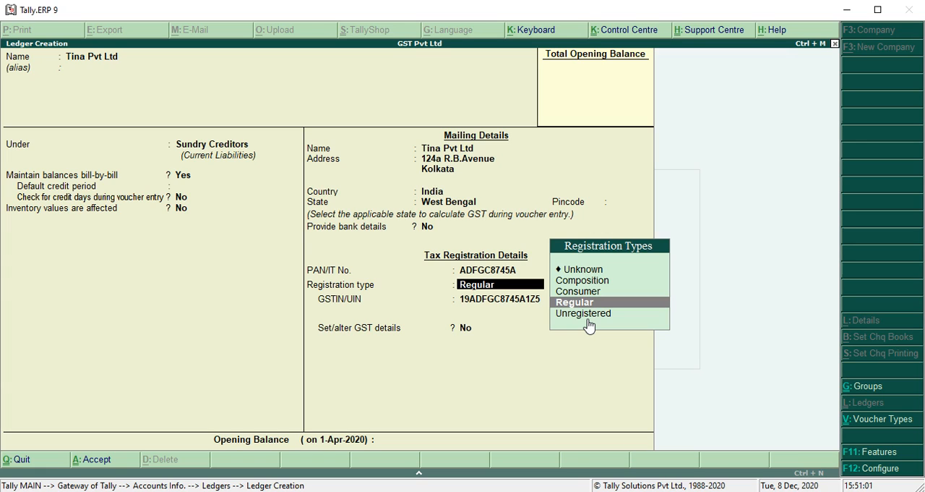
{"action": "key", "text": "Return"}
{"action": "key", "text": "Return"}
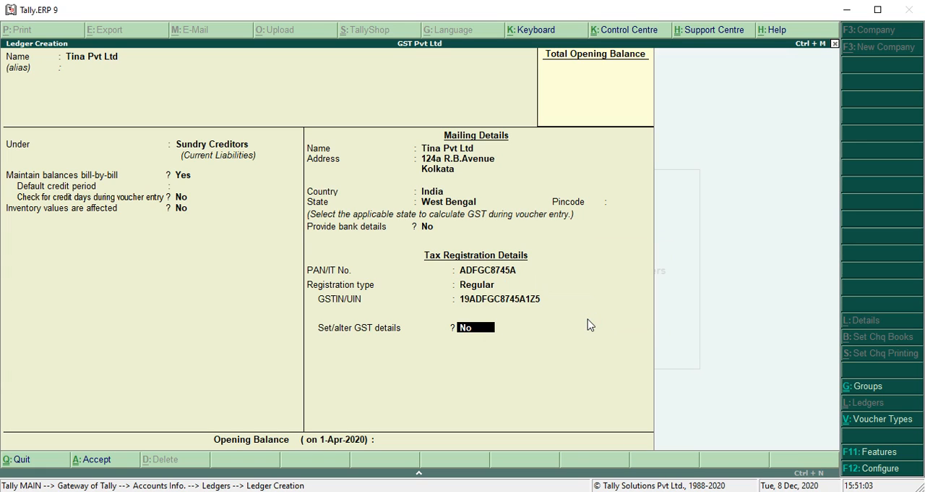
Step: Set the creditor's Set/alter GST details to Yes, accept the default GST details, save the ledger and leave ledger creation
{"action": "key", "text": "y"}
{"action": "key", "text": "Return"}
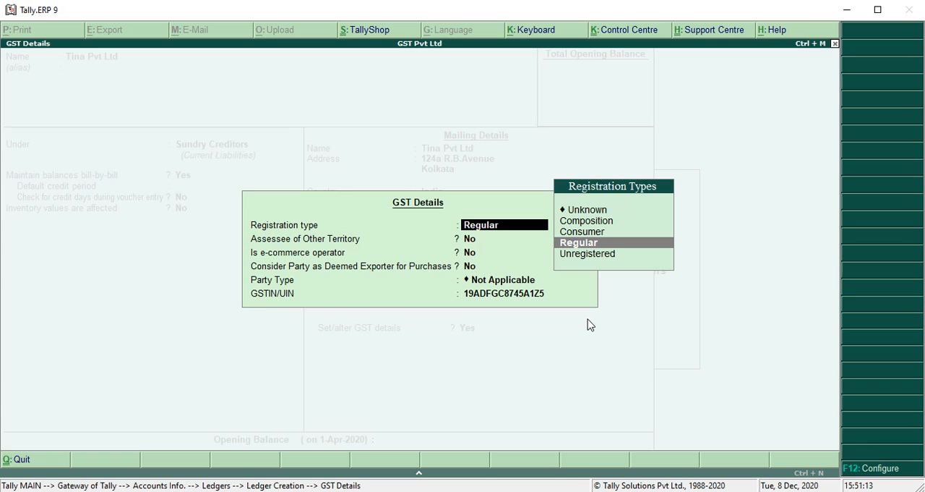
{"action": "key", "text": "Return"}
{"action": "key", "text": "Return"}
{"action": "key", "text": "Return"}
{"action": "key", "text": "Return"}
{"action": "key", "text": "Return"}
{"action": "key", "text": "Return"}
{"action": "key", "text": "Return"}
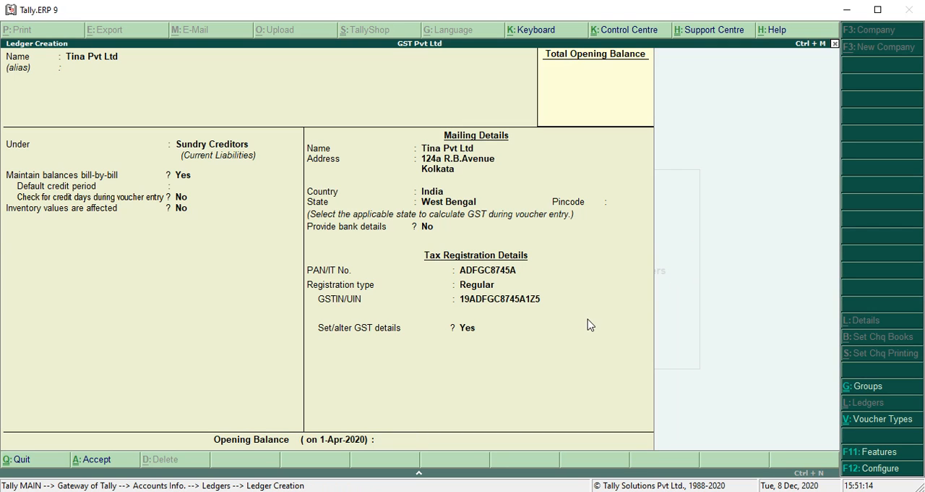
{"action": "key", "text": "Return"}
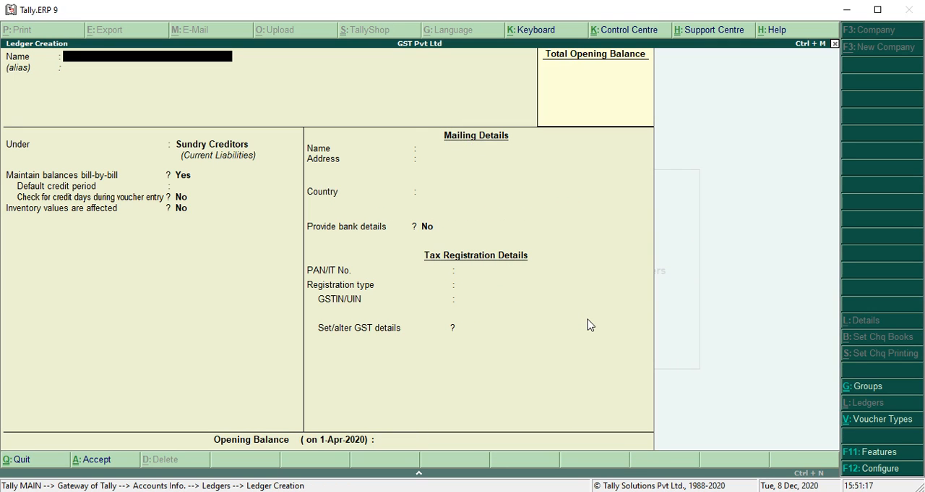
{"action": "key", "text": "Escape"}
{"action": "key", "text": "Escape"}
{"action": "key", "text": "Escape"}
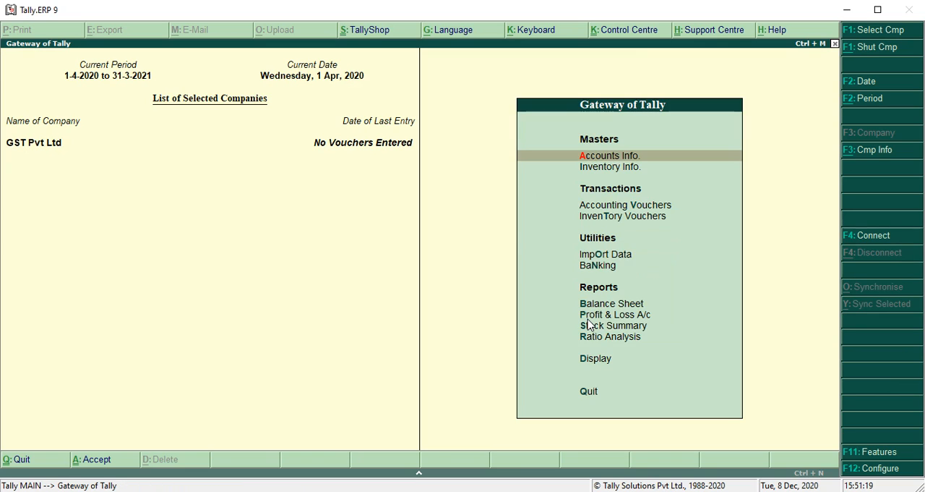
Step: Define a new single stock item named Vivo V11 Pro under the Primary group
{"action": "key", "text": "Down"}
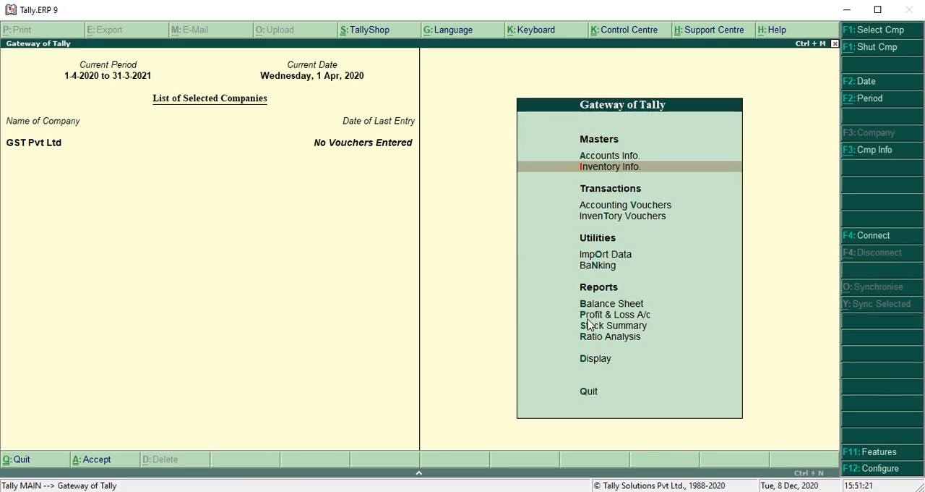
{"action": "key", "text": "Return"}
{"action": "key", "text": "Down"}
{"action": "key", "text": "Return"}
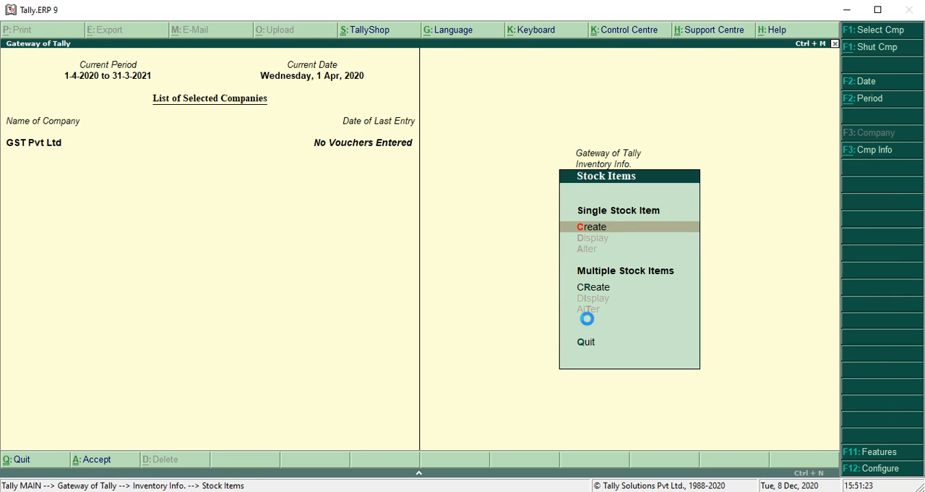
{"action": "key", "text": "Return"}
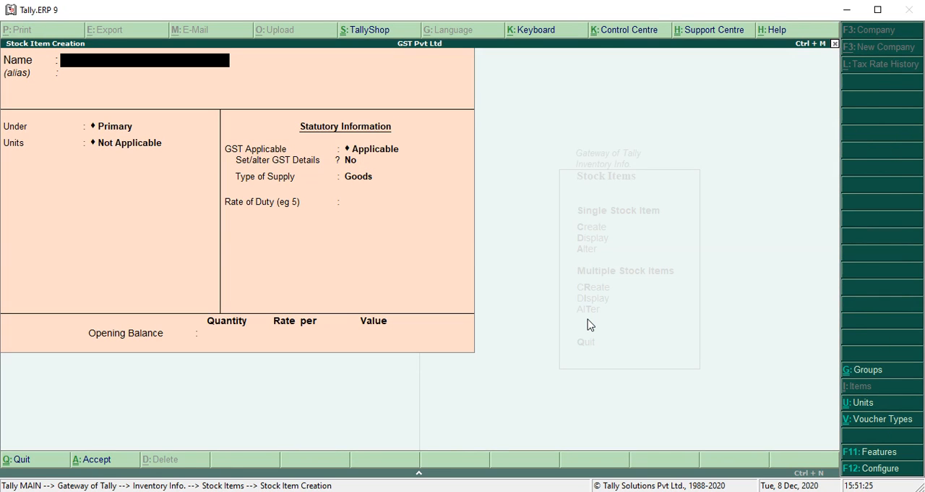
{"action": "type", "text": "Mobile"}
{"action": "key", "text": "BackSpace"}
{"action": "key", "text": "BackSpace"}
{"action": "key", "text": "BackSpace"}
{"action": "key", "text": "BackSpace"}
{"action": "key", "text": "BackSpace"}
{"action": "key", "text": "BackSpace"}
{"action": "type", "text": "Vivio"}
{"action": "key", "text": "BackSpace"}
{"action": "type", "text": "o V11 Pro"}
{"action": "key", "text": "Return"}
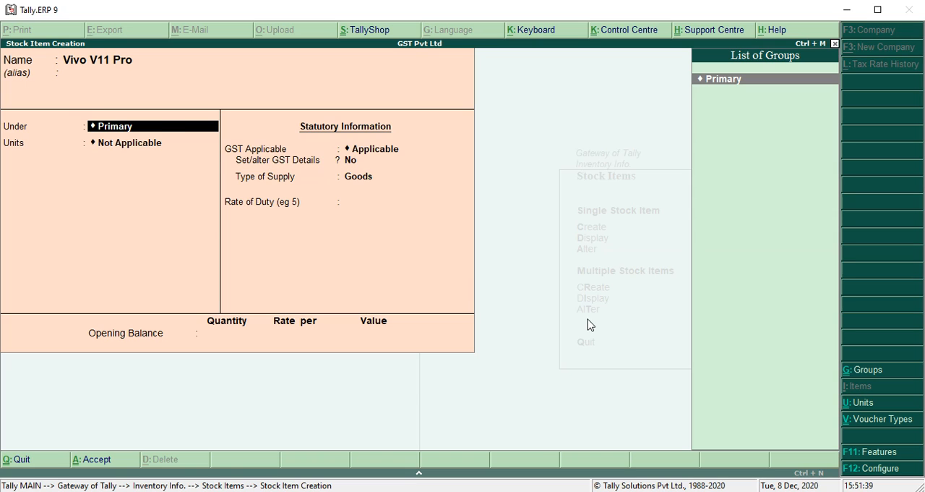
{"action": "key", "text": "Return"}
Step: Create the item's simple unit with symbol pcs, formal name Pieces, quantity code PCS-PIECES and 2 decimal places
{"action": "key", "text": "alt+c"}
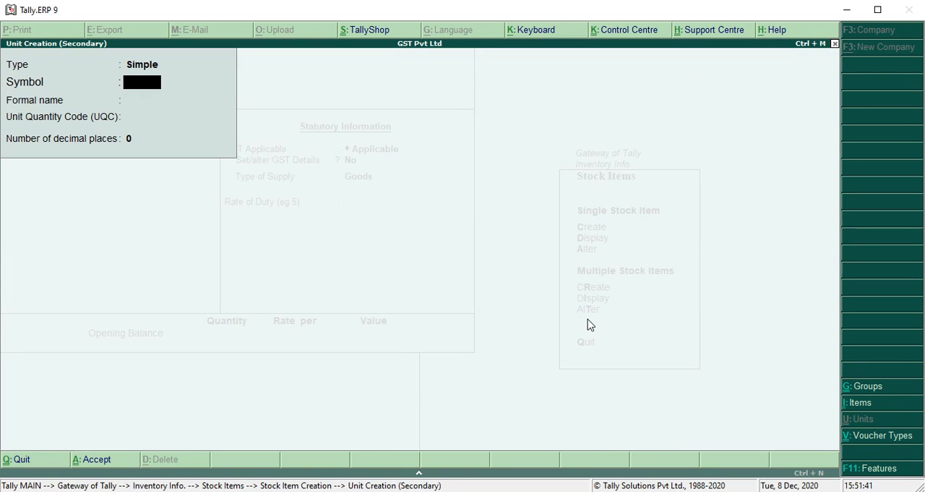
{"action": "type", "text": "pc"}
{"action": "key", "text": "BackSpace"}
{"action": "type", "text": "cs"}
{"action": "key", "text": "Return"}
{"action": "type", "text": "Pieces"}
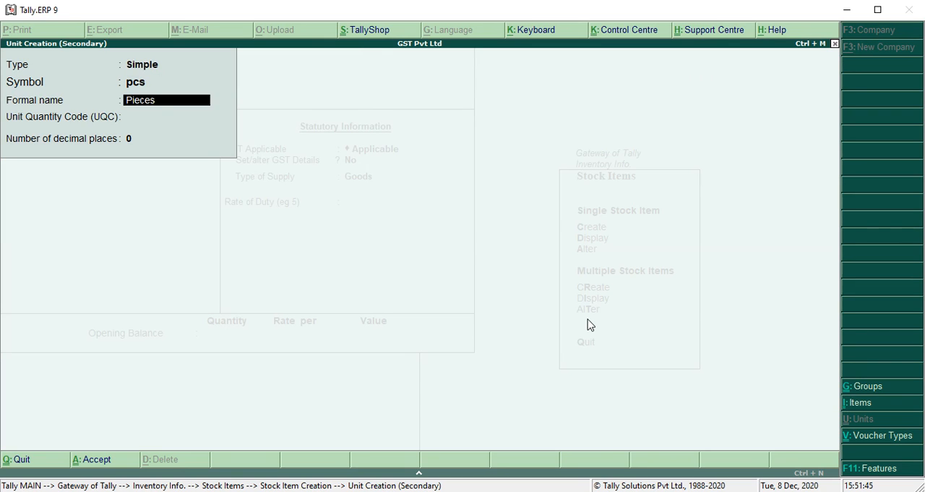
{"action": "key", "text": "Return"}
{"action": "type", "text": "pcs"}
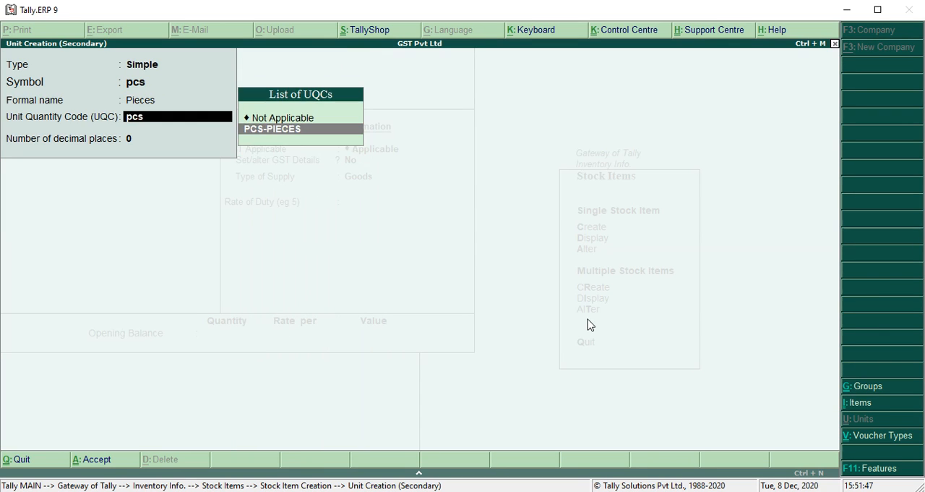
{"action": "key", "text": "Return"}
{"action": "type", "text": "2"}
{"action": "key", "text": "Return"}
{"action": "key", "text": "Return"}
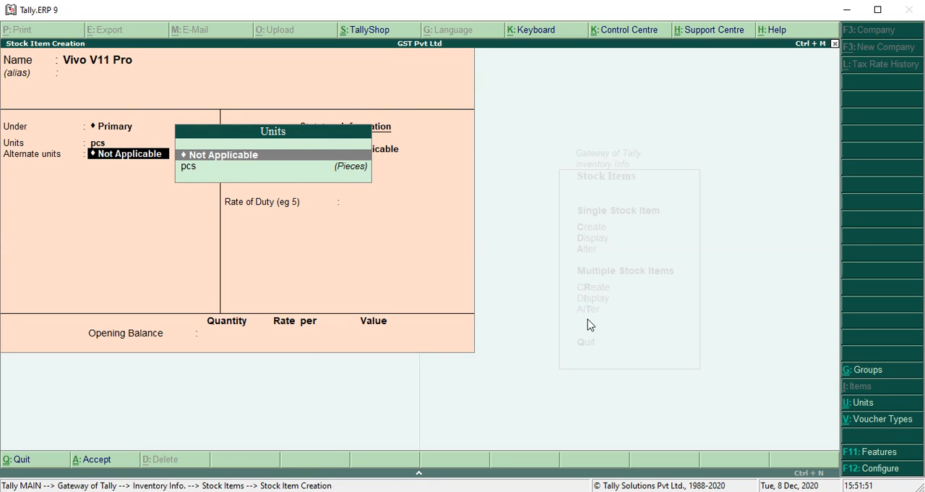
Step: Keep alternate units Not Applicable and GST Applicable, and enable setting GST details for the stock item
{"action": "key", "text": "Return"}
{"action": "key", "text": "Return"}
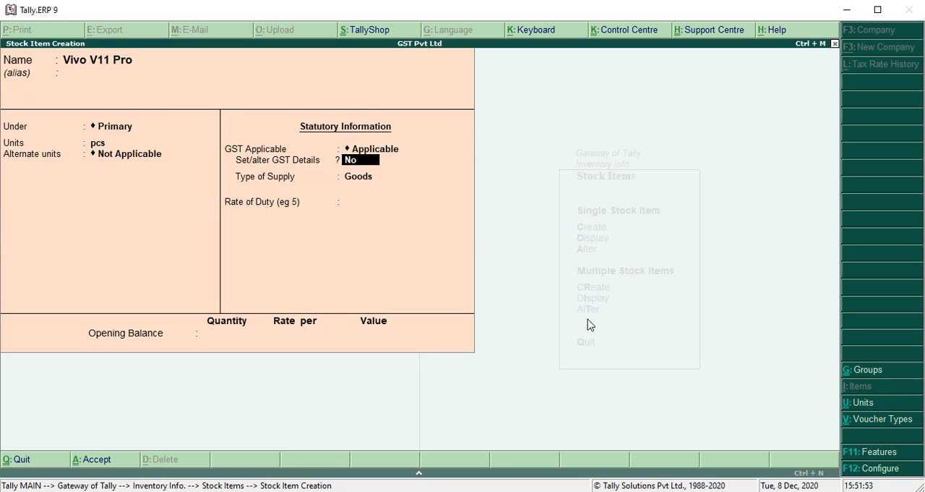
{"action": "type", "text": "y"}
{"action": "key", "text": "Return"}
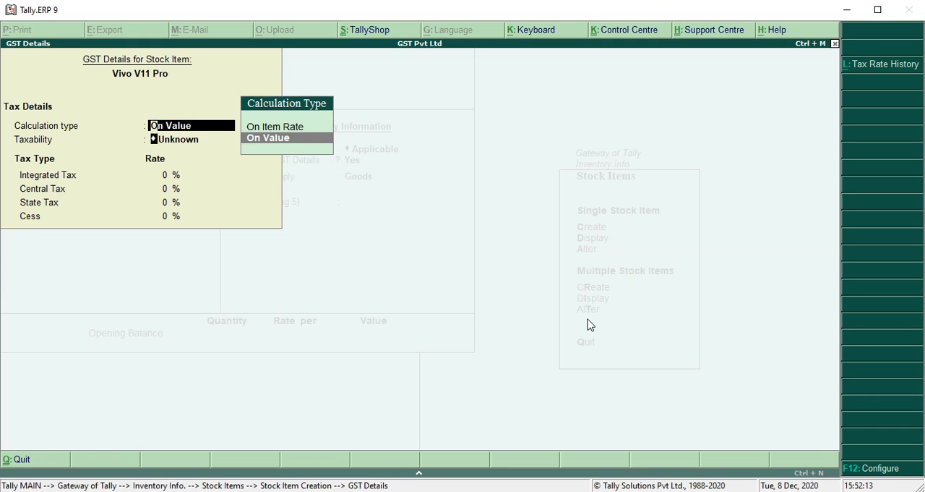
Step: Set the item's GST calculation type to On Value, taxability to Taxable and integrated tax rate to 12%
{"action": "key", "text": "Return"}
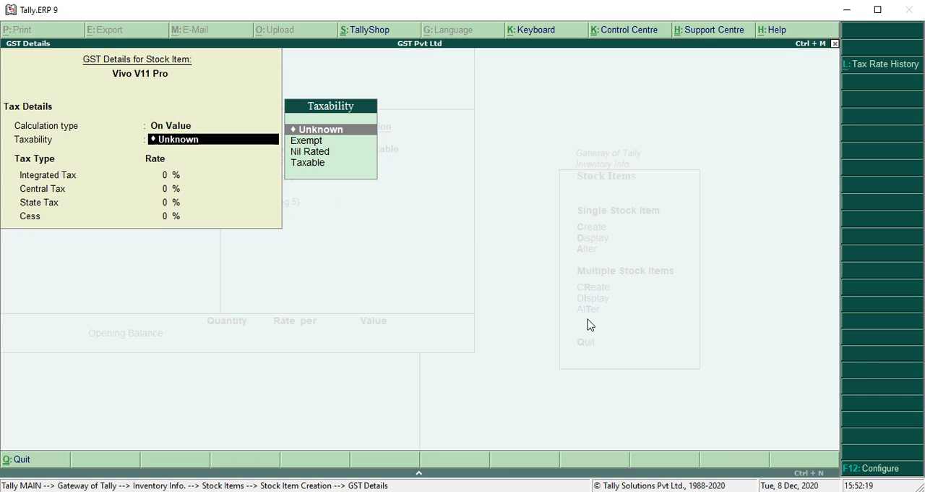
{"action": "key", "text": "Down"}
{"action": "key", "text": "Down"}
{"action": "key", "text": "Down"}
{"action": "key", "text": "Return"}
{"action": "type", "text": "12"}
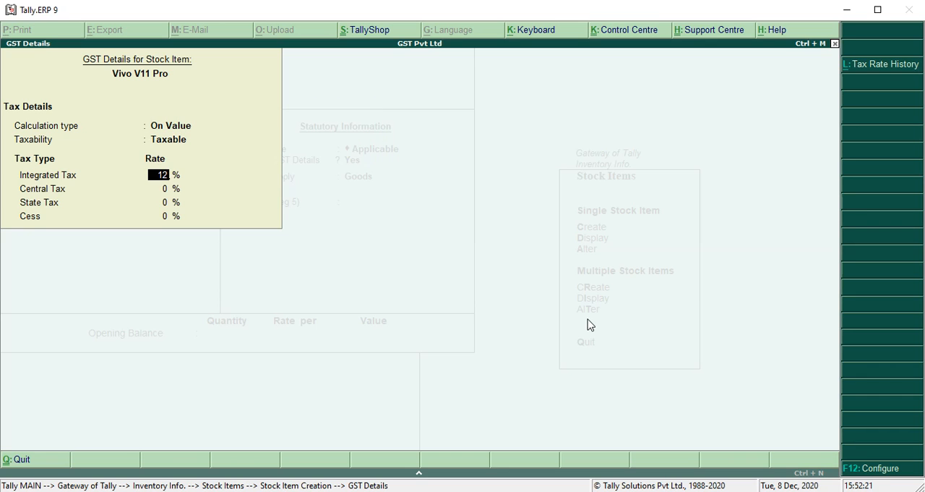
{"action": "key", "text": "Return"}
Step: Keep the type of supply as Goods, leave the opening balance blank, save the stock item and leave the inventory masters
{"action": "key", "text": "Return"}
{"action": "key", "text": "Return"}
{"action": "key", "text": "Return"}
{"action": "key", "text": "Return"}
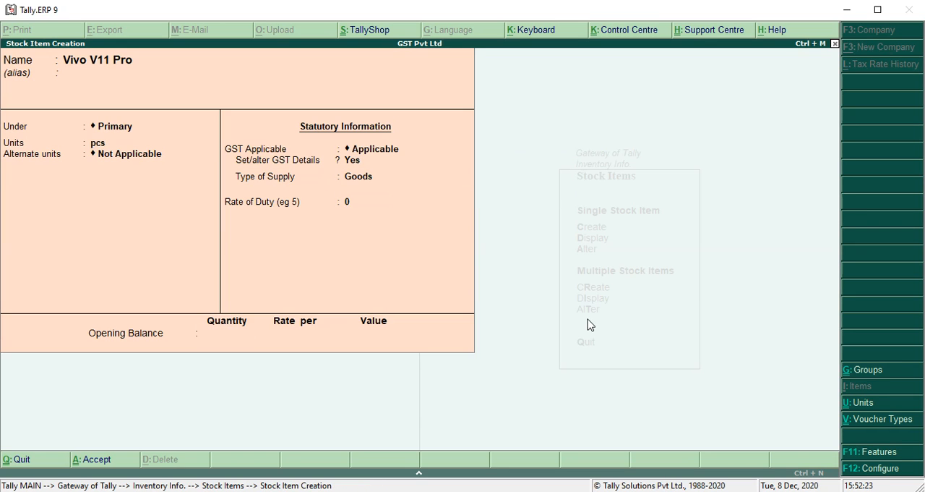
{"action": "key", "text": "Return"}
{"action": "key", "text": "Return"}
{"action": "key", "text": "y"}
{"action": "key", "text": "Escape"}
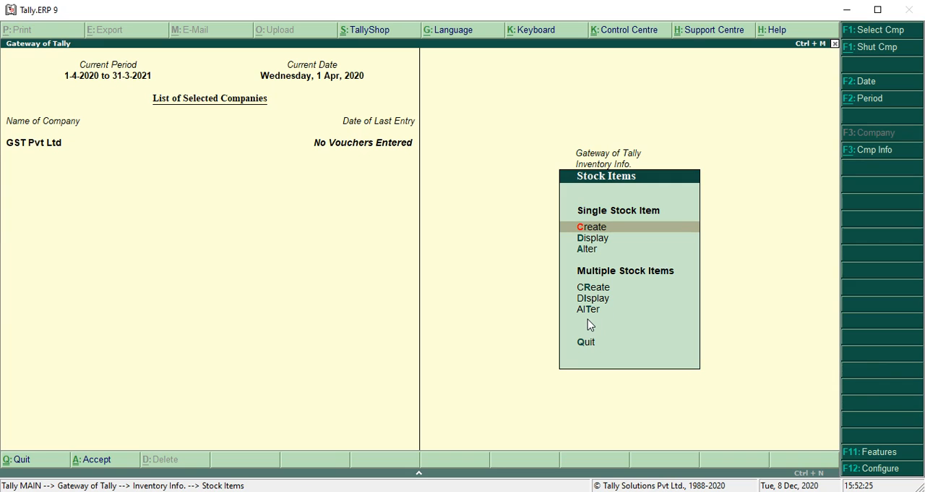
{"action": "key", "text": "Escape"}
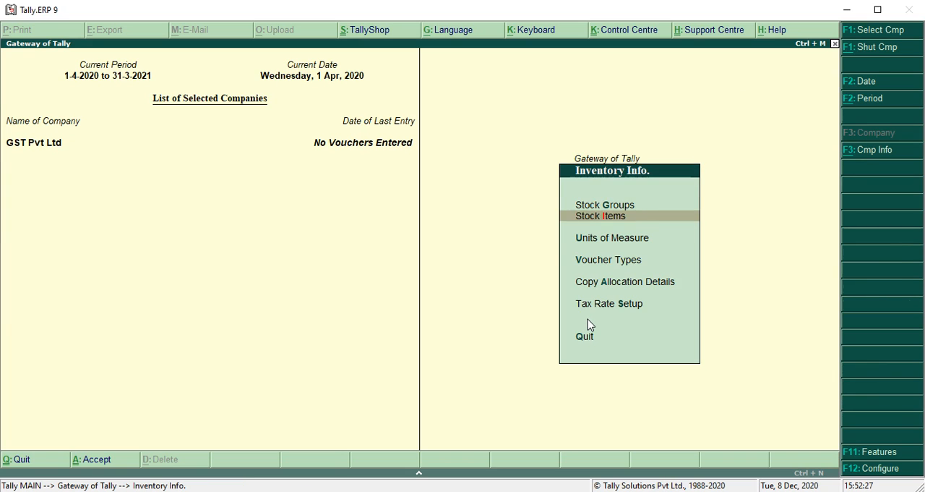
{"action": "key", "text": "Escape"}
Step: Start a purchase voucher and set its voucher date to 1-Jul-2020
{"action": "key", "text": "Down"}
{"action": "key", "text": "Down"}
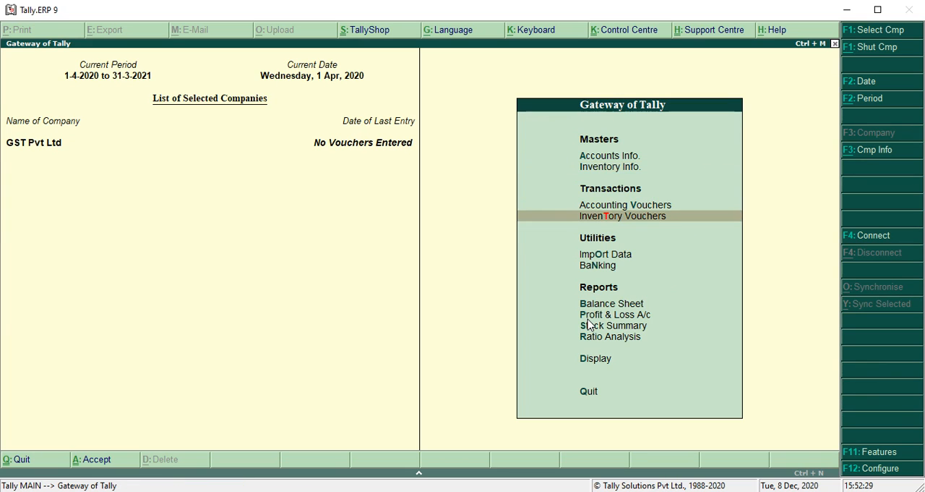
{"action": "key", "text": "Up"}
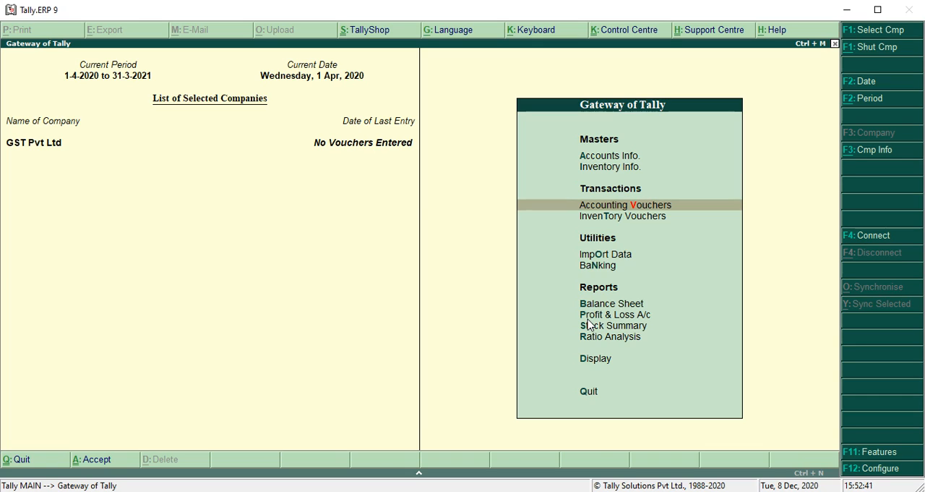
{"action": "key", "text": "Return"}
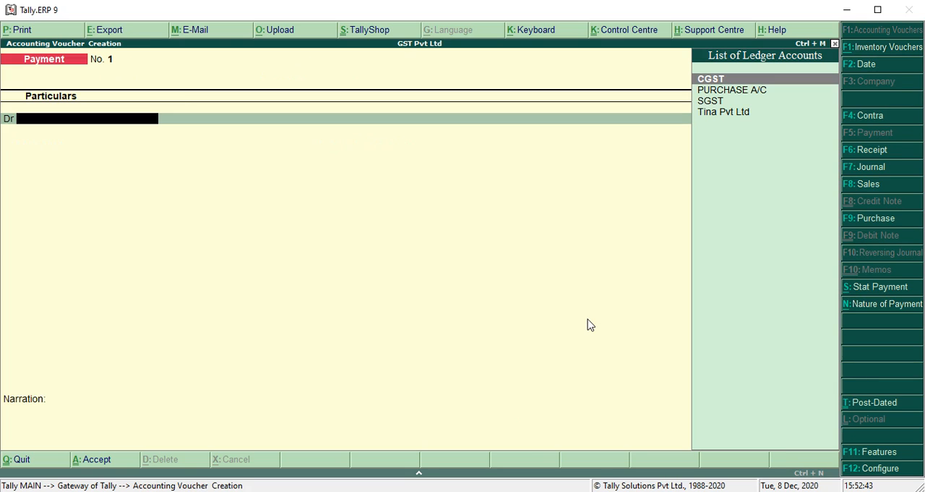
{"action": "left_click", "coordinate": [868, 219]}
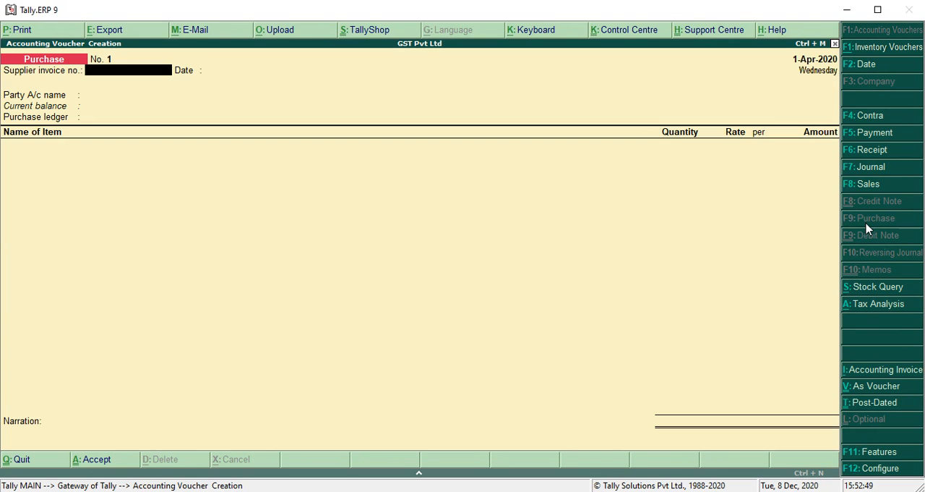
{"action": "left_click", "coordinate": [855, 70]}
{"action": "type", "text": "1-7-2020"}
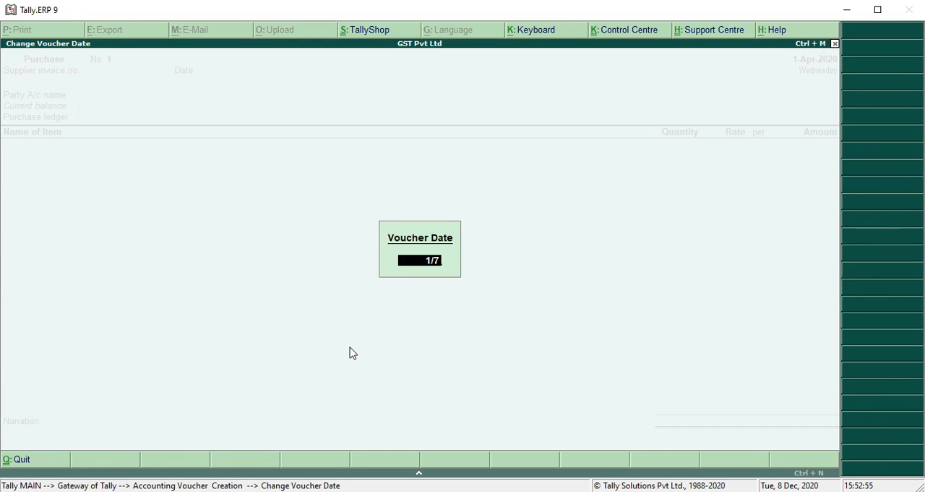
{"action": "key", "text": "Return"}
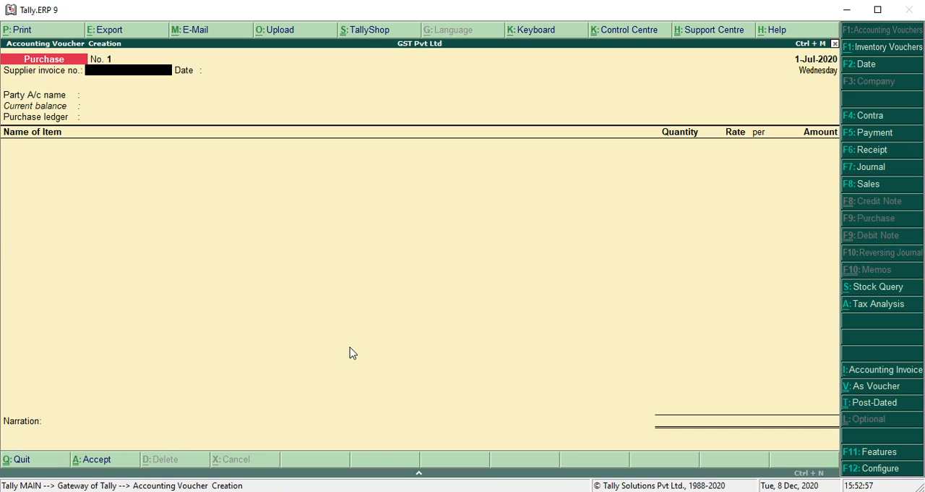
Step: Enter pb/10-12/12 as the supplier invoice number and accept 1-Jul-2020 as the invoice date
{"action": "type", "text": "pb/10-12/12"}
{"action": "key", "text": "Return"}
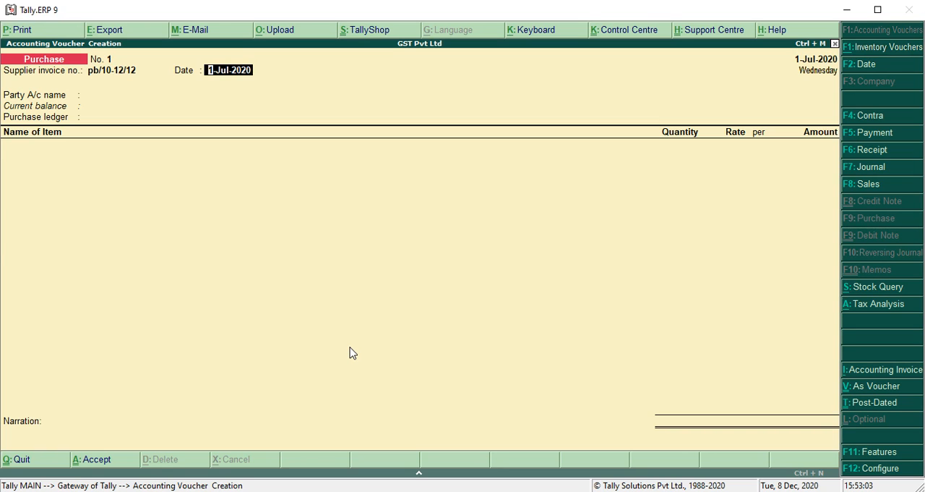
{"action": "key", "text": "Return"}
Step: Choose Tina Pvt Ltd as the party, accept its supplier details, and use PURCHASE A/C as the purchase ledger
{"action": "key", "text": "Down"}
{"action": "key", "text": "Return"}
{"action": "key", "text": "Return"}
{"action": "key", "text": "Return"}
{"action": "key", "text": "Return"}
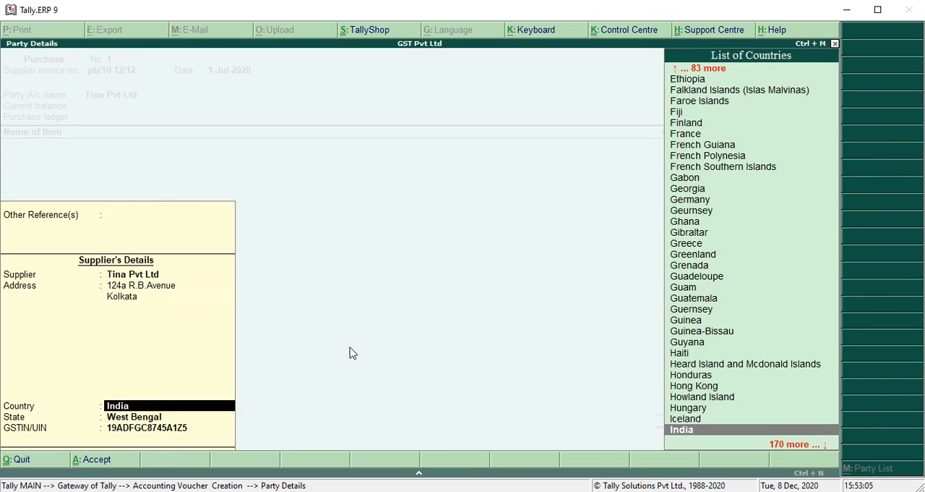
{"action": "key", "text": "Return"}
{"action": "key", "text": "Return"}
{"action": "key", "text": "Return"}
{"action": "key", "text": "Return"}
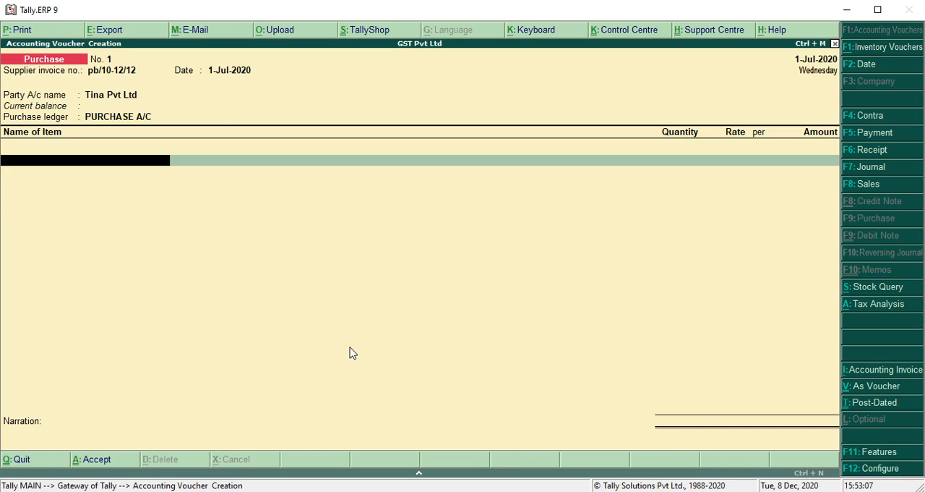
Step: Add 1 pcs of Vivo V11 Pro at a rate of 25,000 to the purchase voucher and end the item list
{"action": "type", "text": "o"}
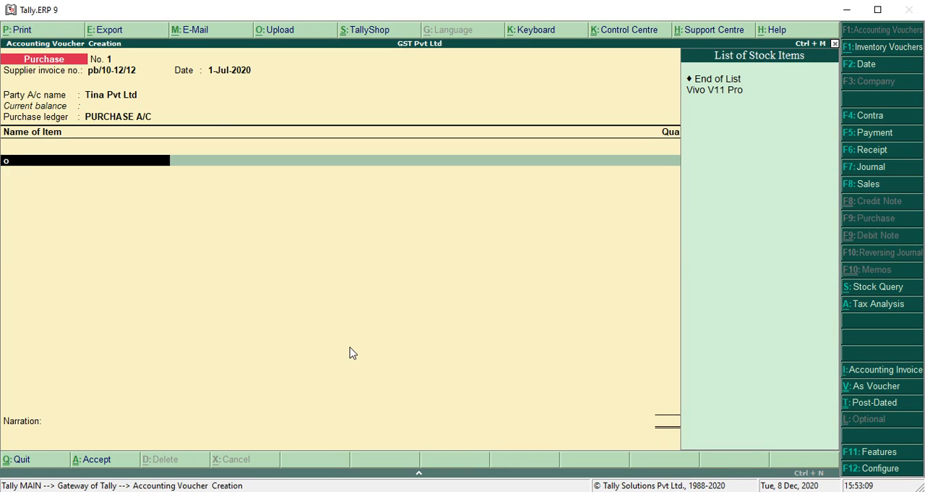
{"action": "key", "text": "Return"}
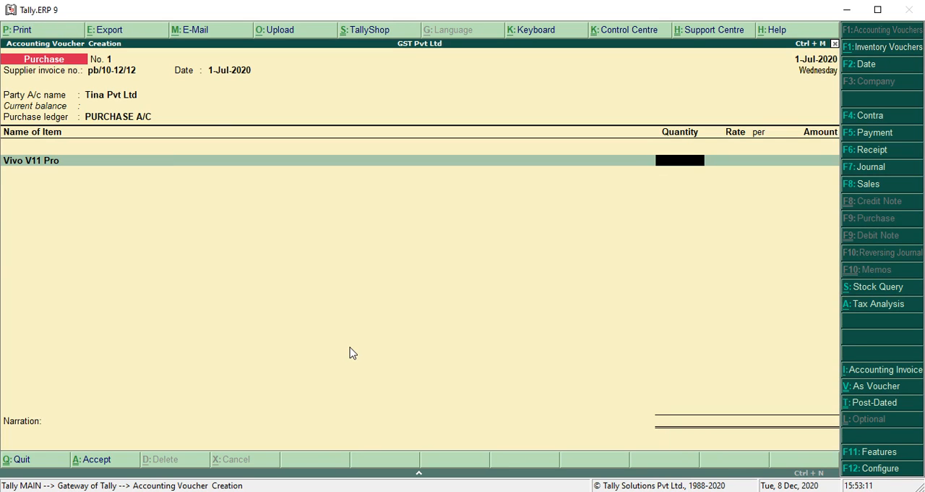
{"action": "type", "text": "1"}
{"action": "key", "text": "Return"}
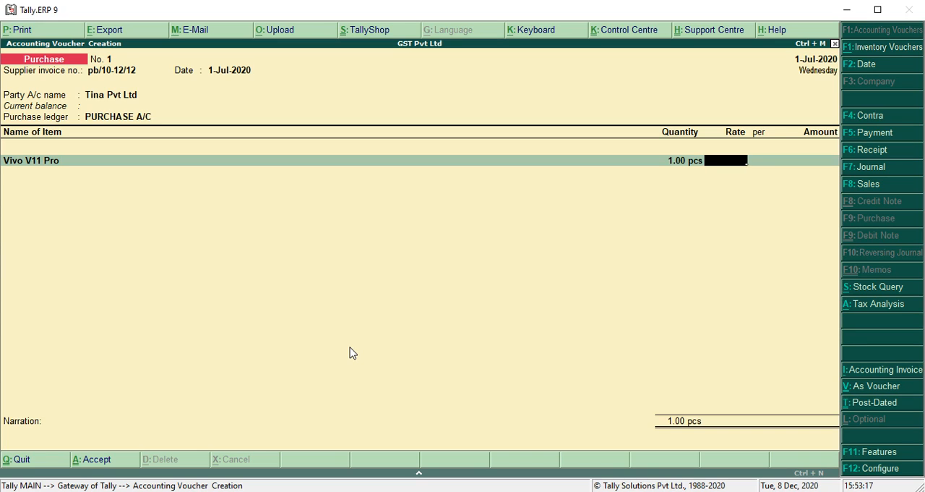
{"action": "type", "text": "25000"}
{"action": "key", "text": "Return"}
{"action": "key", "text": "Return"}
{"action": "key", "text": "Return"}
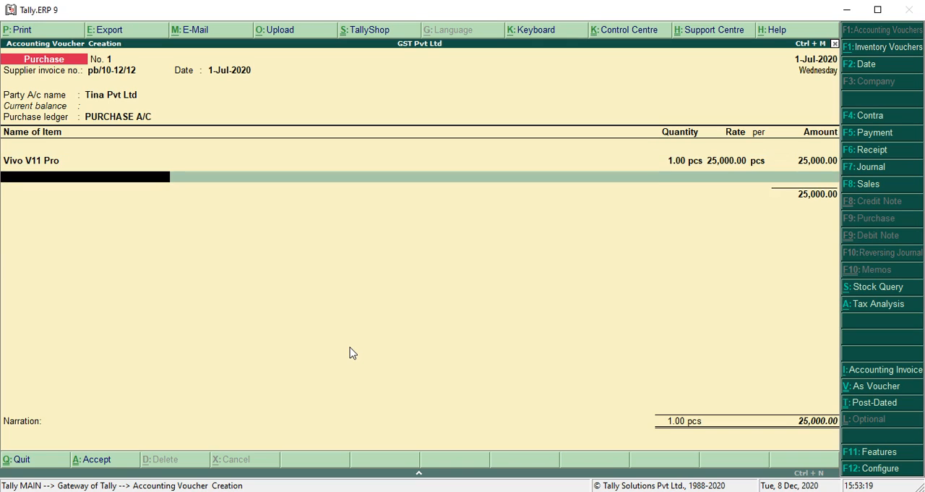
{"action": "key", "text": "Return"}
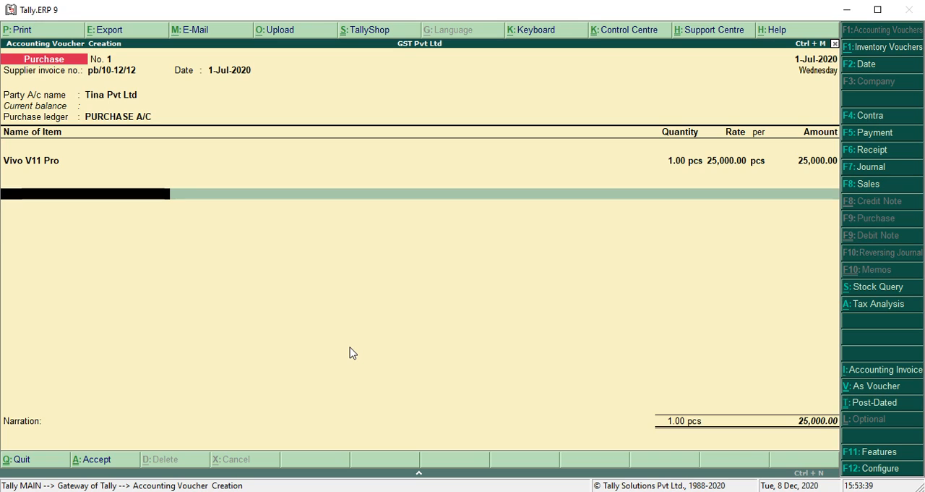
Step: Examine the voucher's tax analysis in detailed view, including the Central Tax and State Tax breakdown, and return to the voucher
{"action": "left_click", "coordinate": [860, 311]}
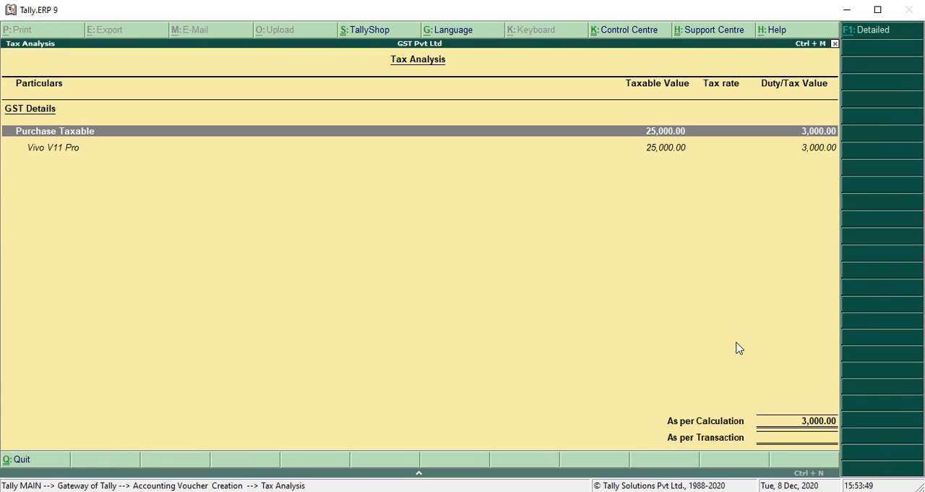
{"action": "key", "text": "alt+F1"}
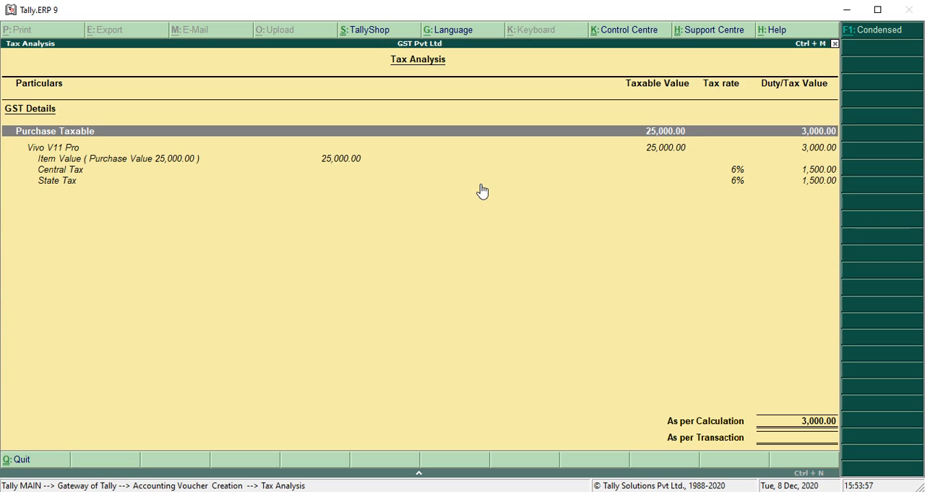
{"action": "key", "text": "Escape"}
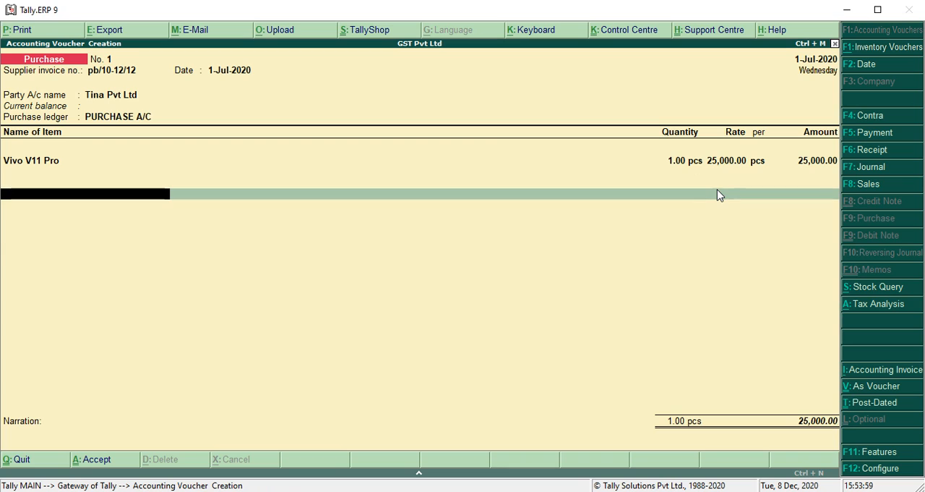
Step: Add the CGST and SGST ledgers as tax lines beneath the stock item
{"action": "type", "text": "Cgst"}
{"action": "key", "text": "Return"}
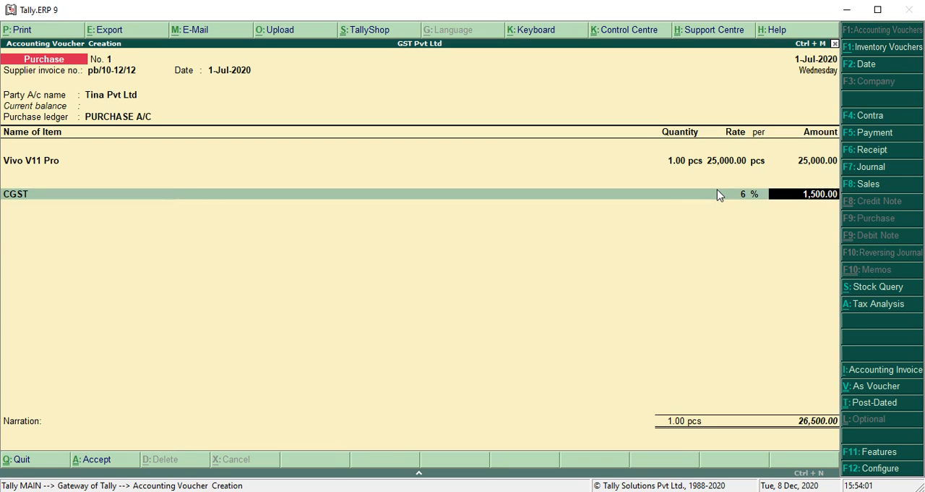
{"action": "key", "text": "Return"}
{"action": "type", "text": "Sgst"}
{"action": "key", "text": "Return"}
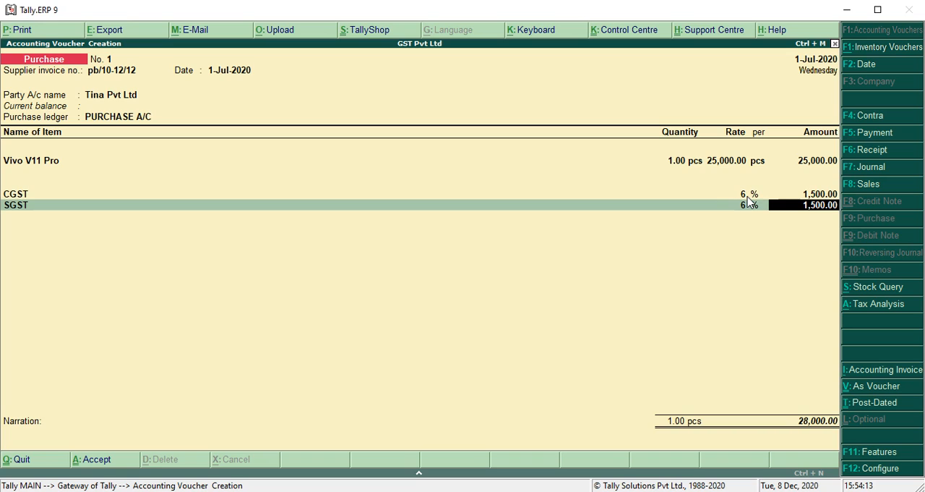
Step: Open the CGST ledger from its voucher line, review its percentage of calculation and rounding method, and return past the tax lines
{"action": "key", "text": "BackSpace"}
{"action": "key", "text": "BackSpace"}
{"action": "key", "text": "BackSpace"}
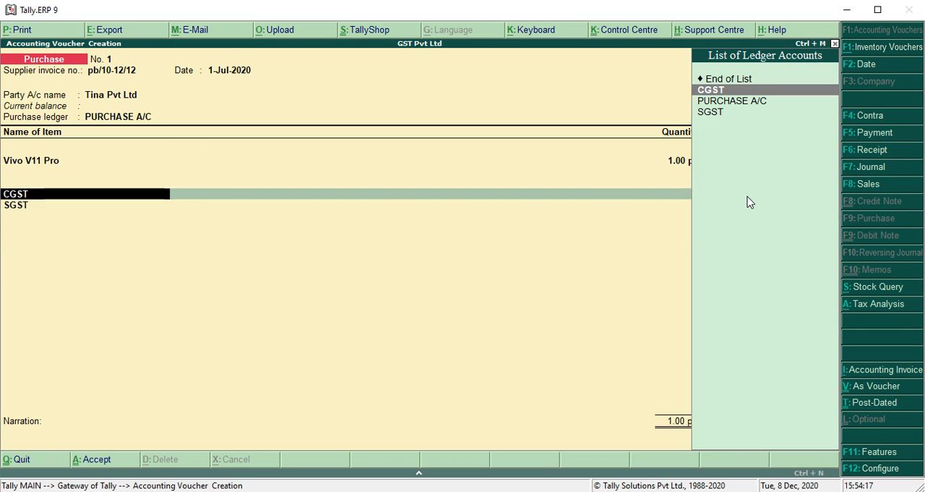
{"action": "key", "text": "ctrl+Return"}
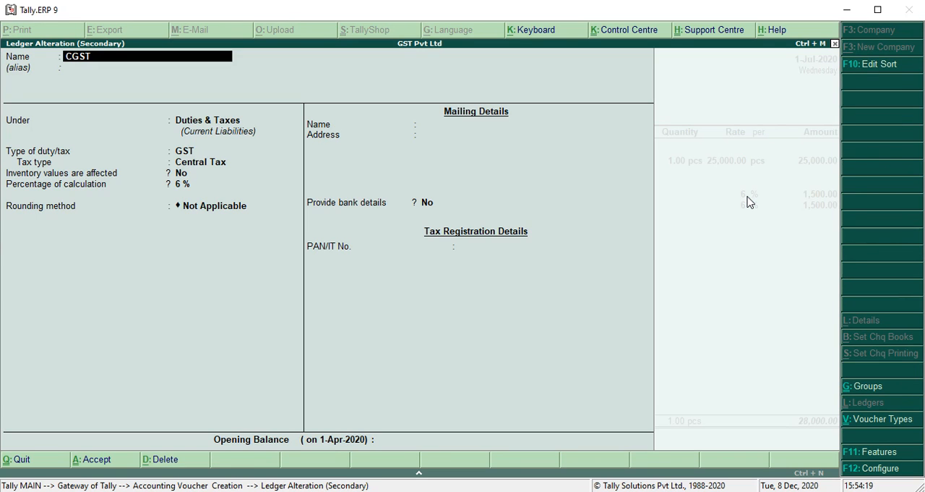
{"action": "key", "text": "Return"}
{"action": "key", "text": "Return"}
{"action": "key", "text": "Return"}
{"action": "key", "text": "Return"}
{"action": "key", "text": "Return"}
{"action": "key", "text": "Return"}
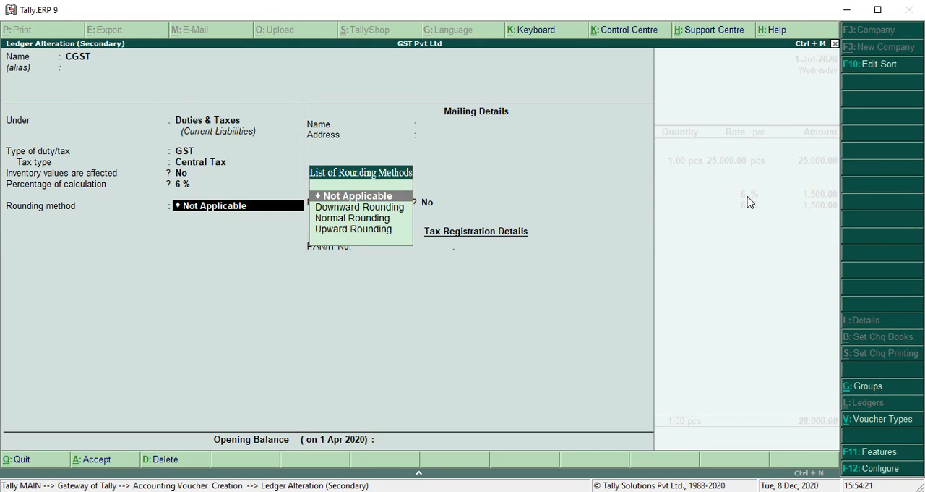
{"action": "key", "text": "BackSpace"}
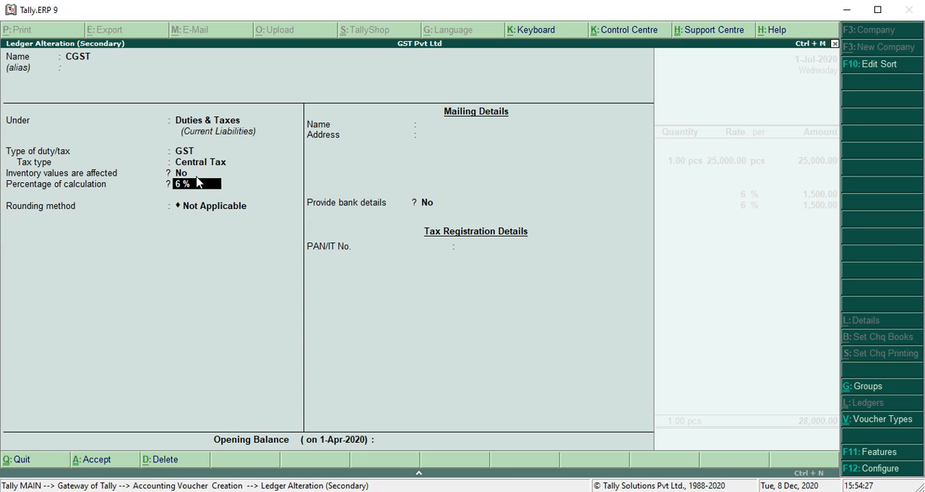
{"action": "key", "text": "Return"}
{"action": "key", "text": "Return"}
{"action": "key", "text": "Return"}
{"action": "key", "text": "Return"}
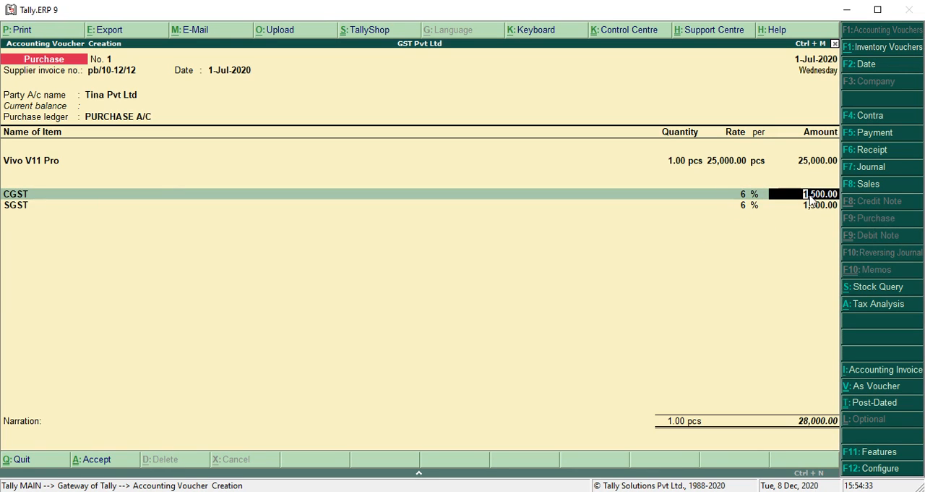
{"action": "key", "text": "Return"}
Step: End the ledger lines and accept the full bill amount as a New Ref in Tina Pvt Ltd's bill-wise details
{"action": "key", "text": "Return"}
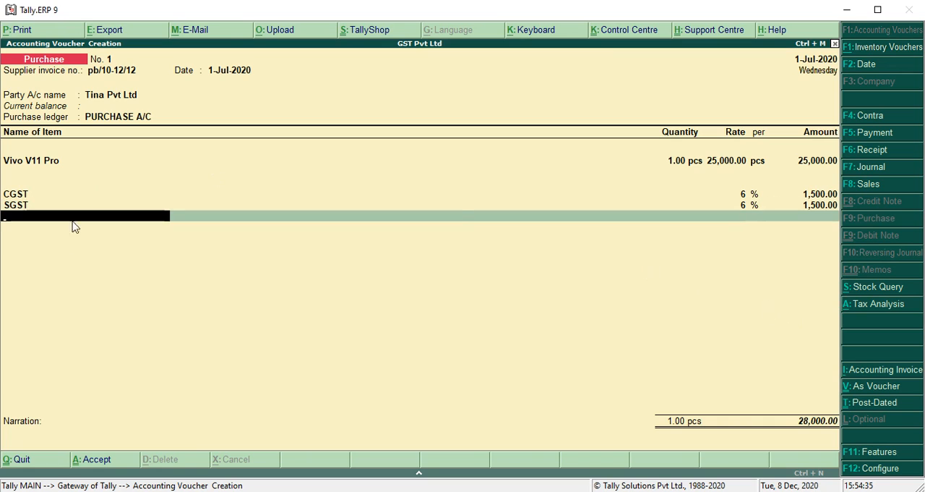
{"action": "key", "text": "Return"}
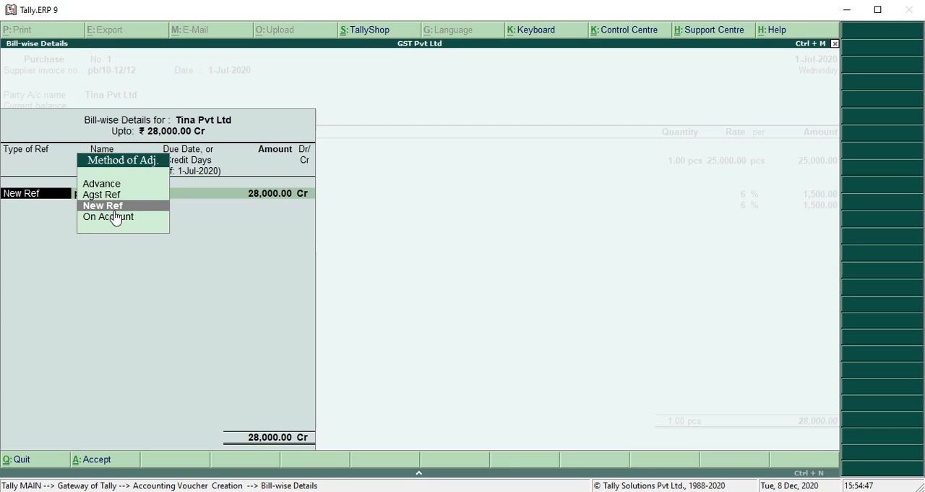
{"action": "key", "text": "Return"}
{"action": "key", "text": "Return"}
{"action": "key", "text": "Return"}
{"action": "key", "text": "Return"}
{"action": "key", "text": "Return"}
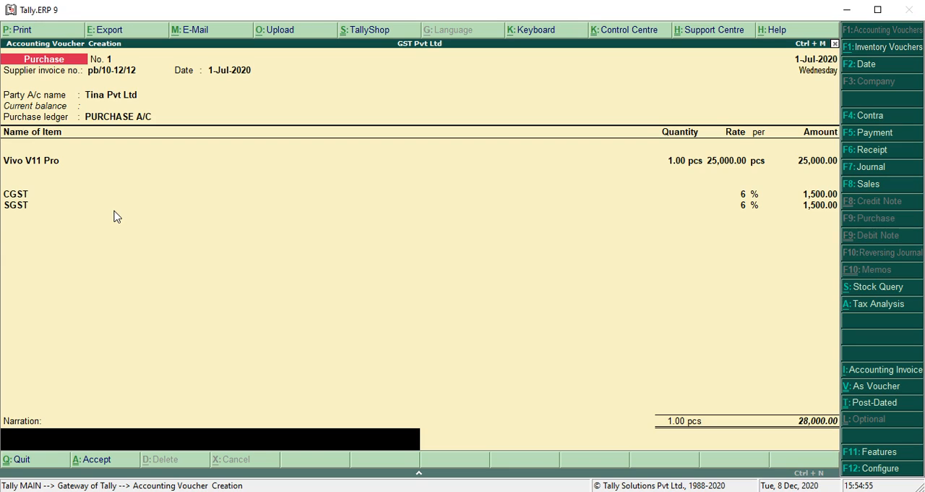
Step: Leave the narration blank, save the purchase voucher and return to the Gateway of Tally
{"action": "key", "text": "Return"}
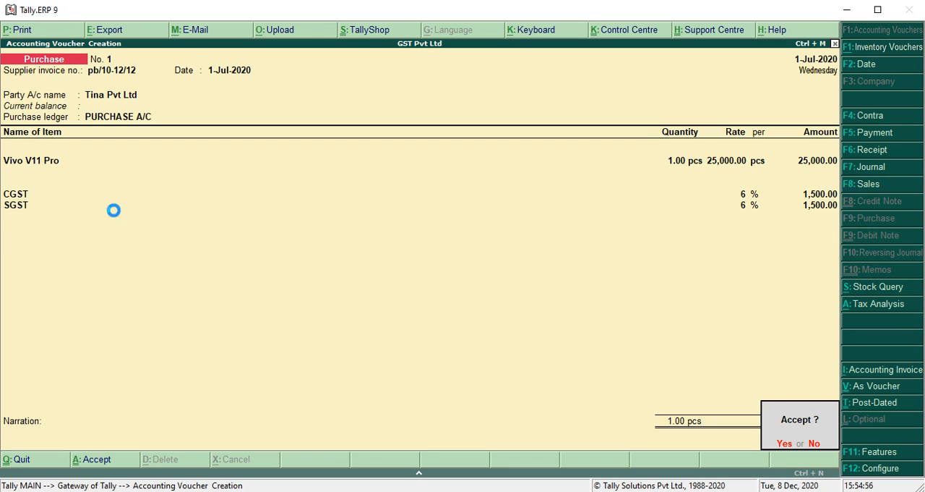
{"action": "key", "text": "Return"}
{"action": "key", "text": "Escape"}
{"action": "key", "text": "Return"}
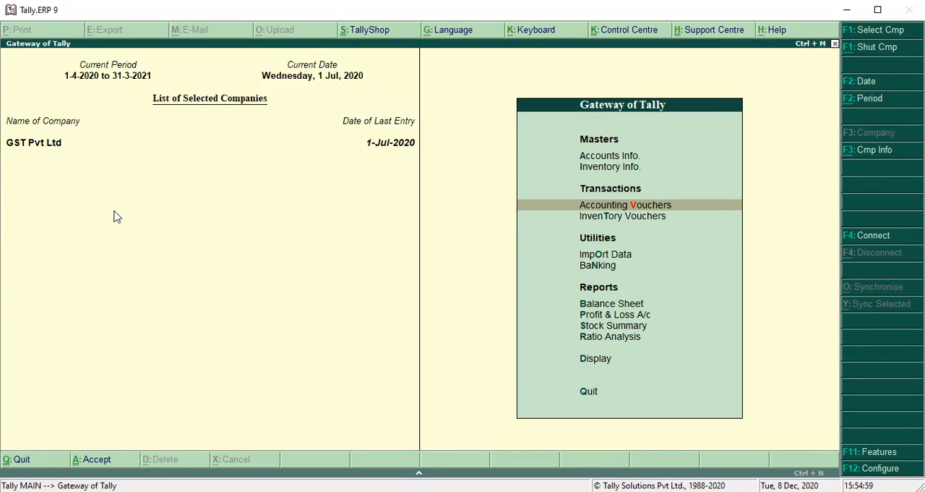
Step: Open the Day Book, review the saved Tina Pvt Ltd purchase voucher, and return to the display options
{"action": "key", "text": "Down"}
{"action": "key", "text": "Down"}
{"action": "key", "text": "Down"}
{"action": "key", "text": "Down"}
{"action": "key", "text": "Down"}
{"action": "key", "text": "Down"}
{"action": "key", "text": "Down"}
{"action": "key", "text": "Down"}
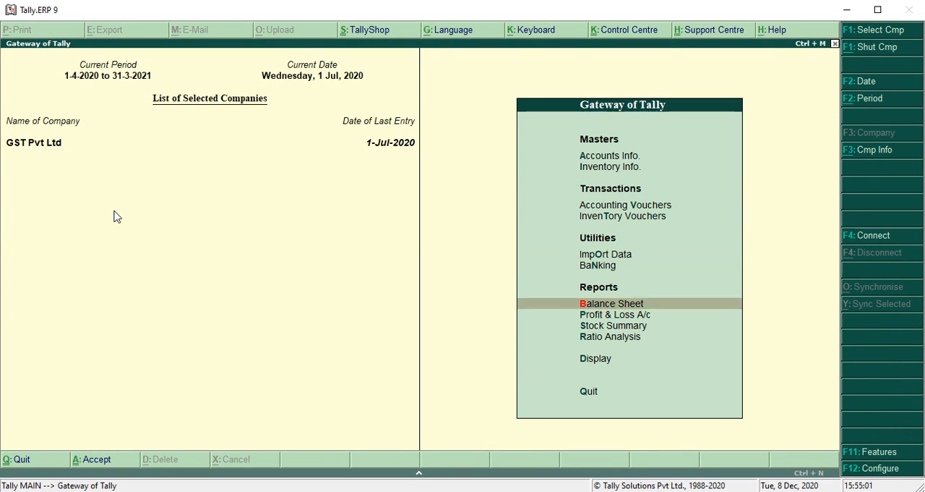
{"action": "key", "text": "Return"}
{"action": "key", "text": "Down"}
{"action": "key", "text": "Return"}
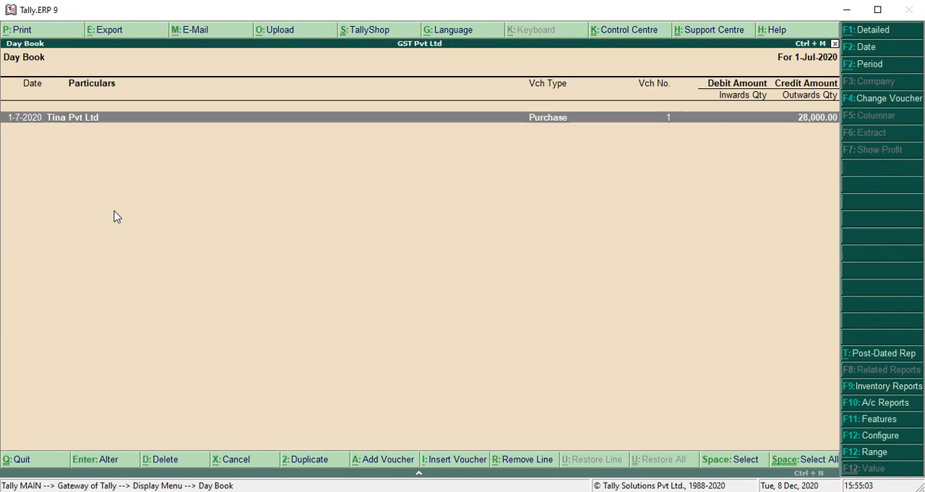
{"action": "key", "text": "Return"}
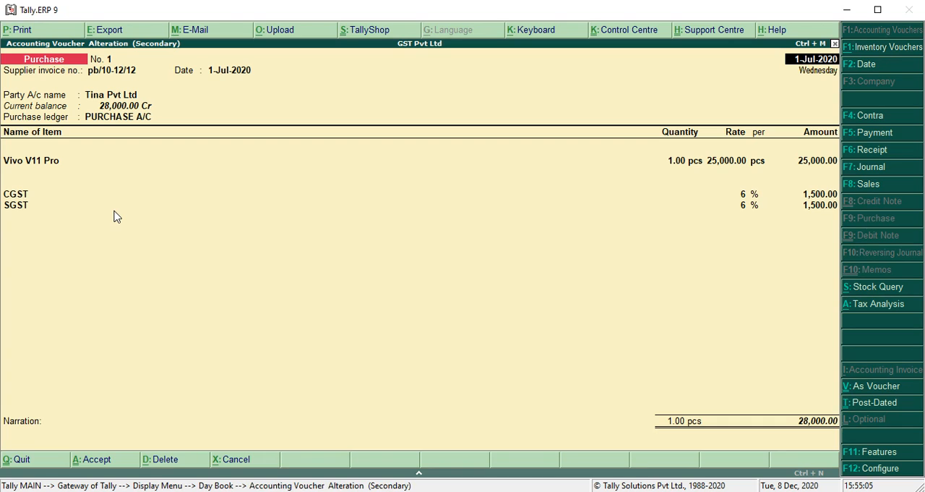
{"action": "key", "text": "Escape"}
{"action": "key", "text": "Escape"}
Step: Open the GSTR-2 report from the GST statutory reports
{"action": "key", "text": "Down"}
{"action": "key", "text": "Down"}
{"action": "key", "text": "Down"}
{"action": "key", "text": "Down"}
{"action": "key", "text": "Down"}
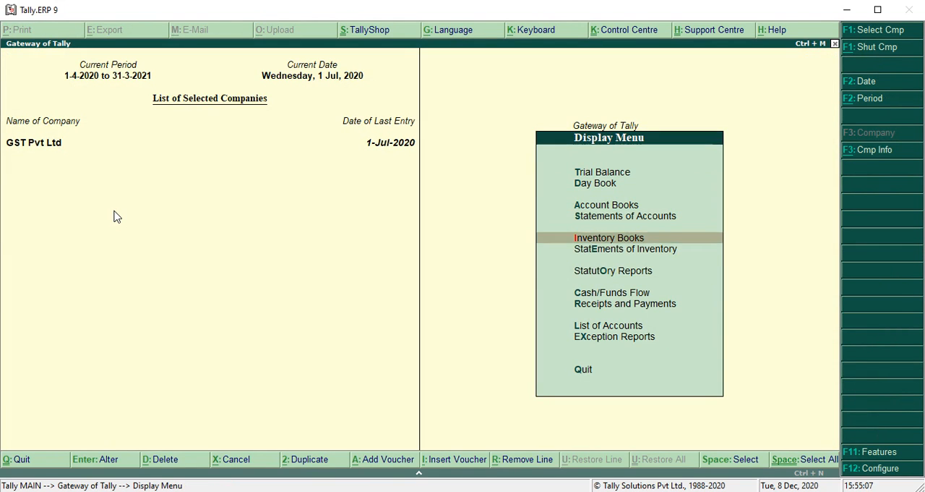
{"action": "key", "text": "Return"}
{"action": "key", "text": "Down"}
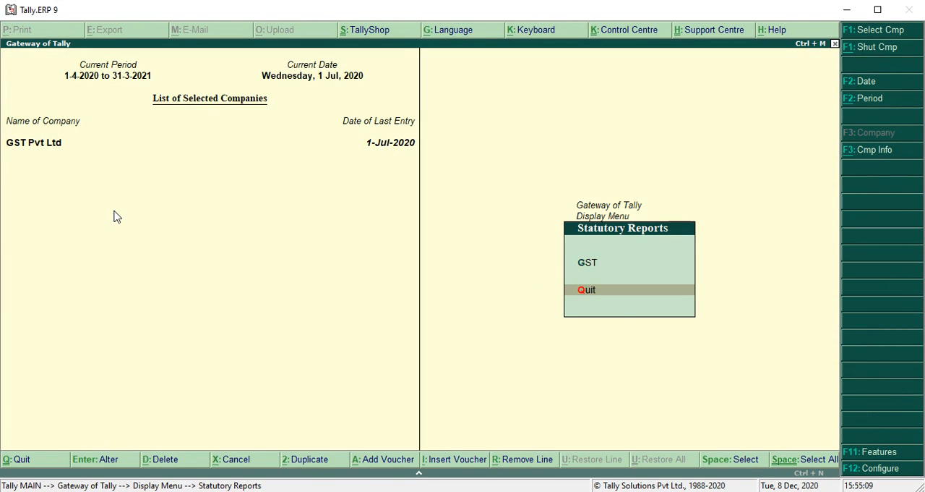
{"action": "key", "text": "Up"}
{"action": "key", "text": "Return"}
{"action": "key", "text": "Down"}
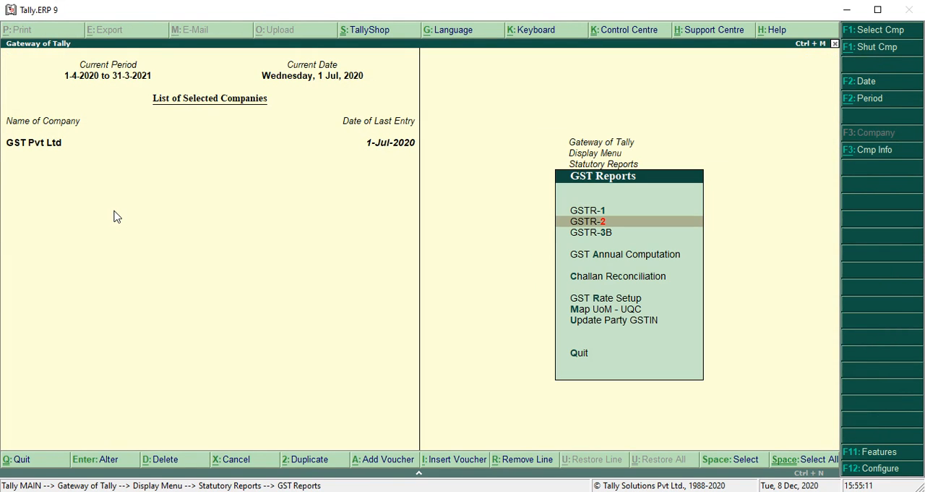
{"action": "key", "text": "Return"}
Step: Set the GSTR-2 report period from 1-7-2020 to 31-3-2021
{"action": "key", "text": "F2"}
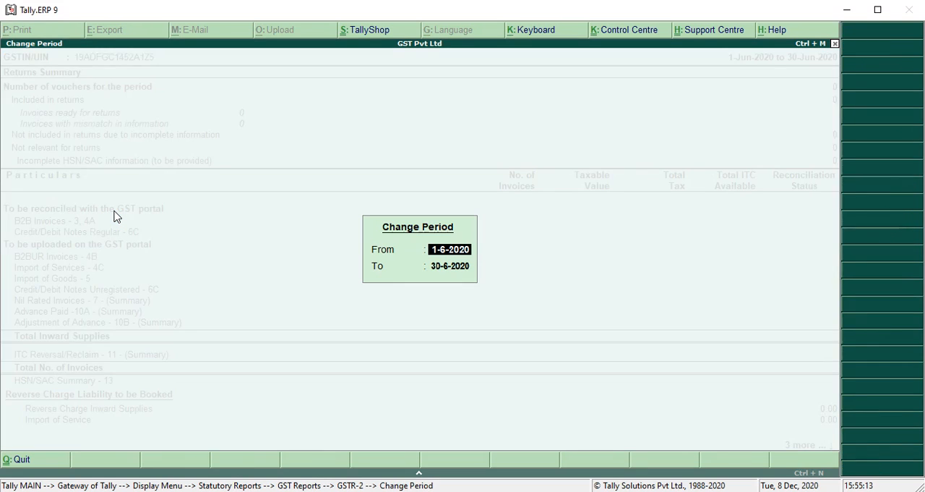
{"action": "type", "text": "1/7/2020"}
{"action": "key", "text": "Return"}
{"action": "type", "text": "31/3"}
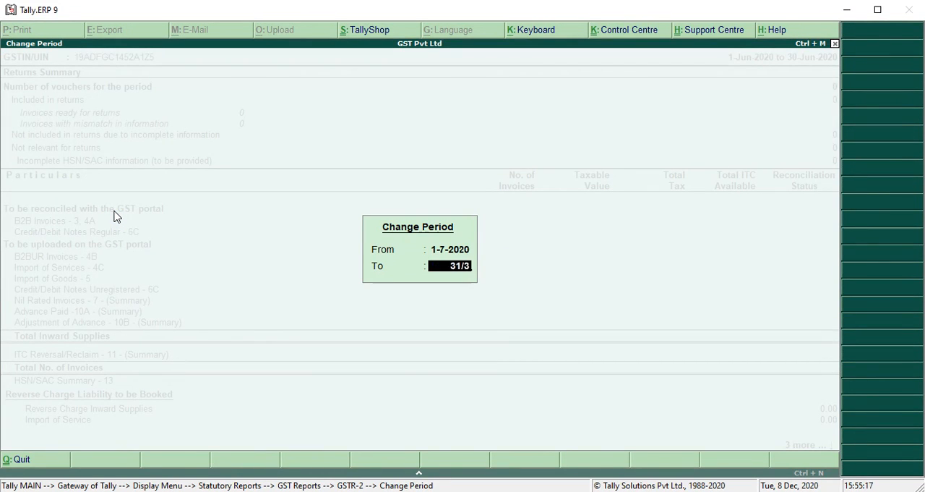
{"action": "key", "text": "Return"}
Step: Drill down from the B2B Invoices entry through Tina Pvt Ltd to the voucher for invoice pb/10-12/12
{"action": "key", "text": "Down"}
{"action": "key", "text": "Down"}
{"action": "key", "text": "Down"}
{"action": "key", "text": "Down"}
{"action": "key", "text": "Down"}
{"action": "key", "text": "Down"}
{"action": "key", "text": "Down"}
{"action": "key", "text": "Down"}
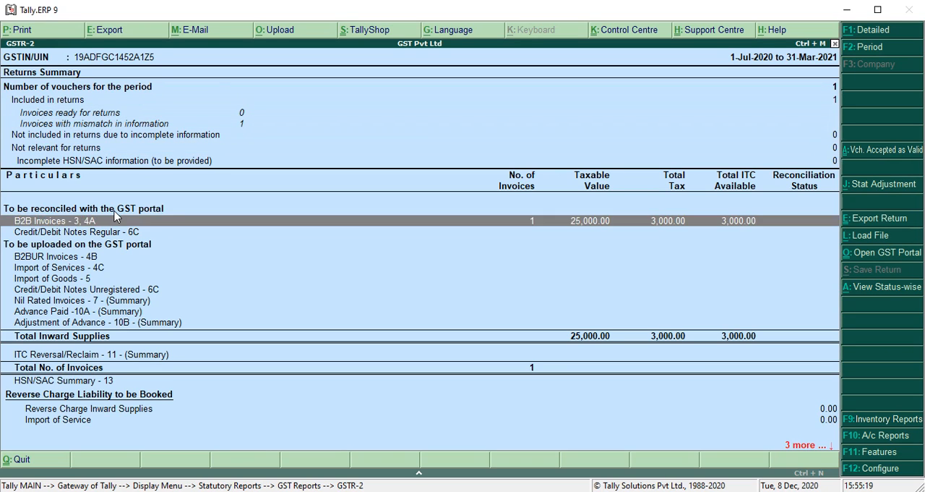
{"action": "key", "text": "Up"}
{"action": "key", "text": "Return"}
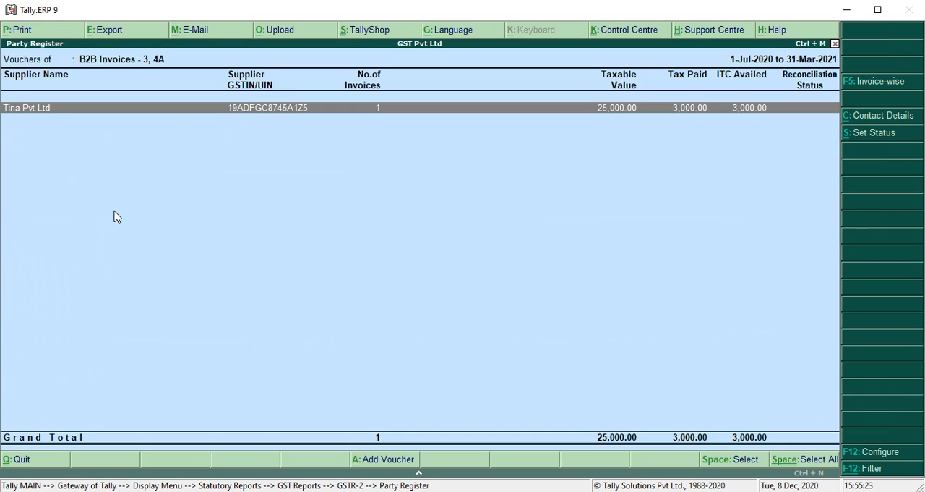
{"action": "key", "text": "Return"}
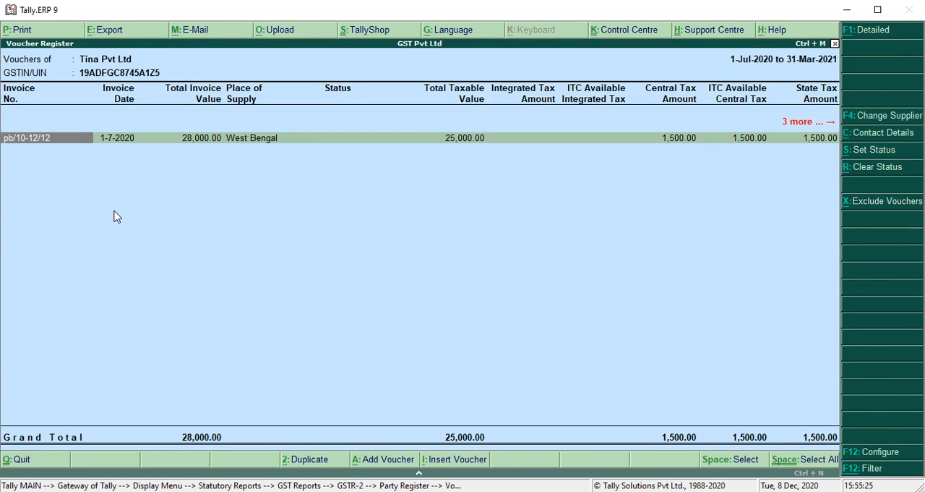
{"action": "key", "text": "Return"}
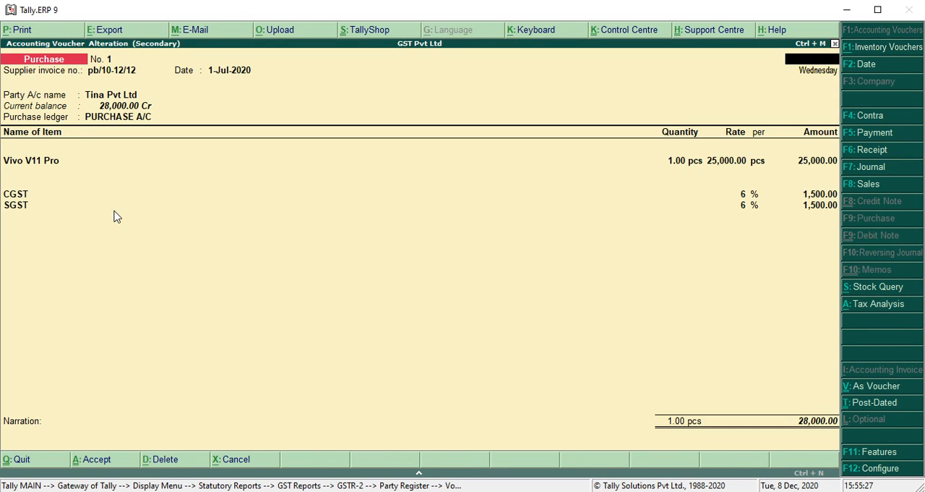
Step: Close the voucher and the GST reports and go back to Accounts Info. in the Gateway of Tally
{"action": "key", "text": "Escape"}
{"action": "key", "text": "Escape"}
{"action": "key", "text": "Escape"}
{"action": "key", "text": "Escape"}
{"action": "key", "text": "Escape"}
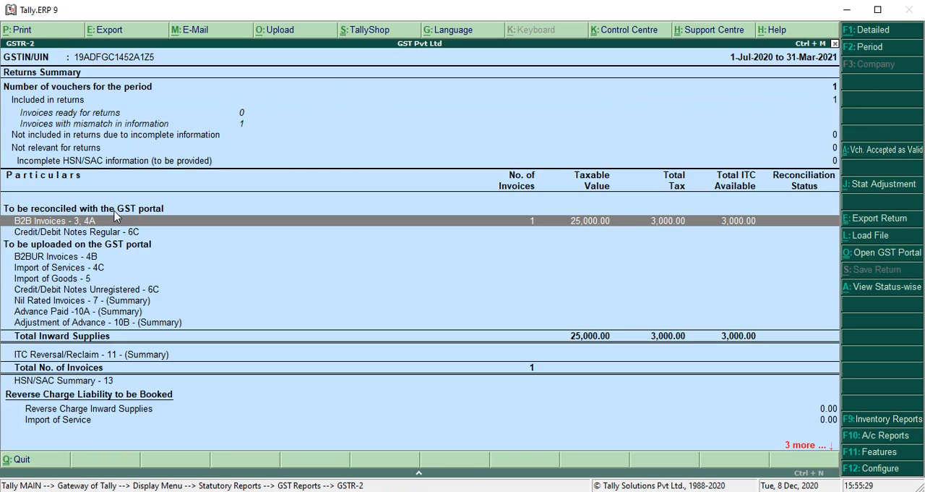
{"action": "key", "text": "Escape"}
{"action": "key", "text": "Escape"}
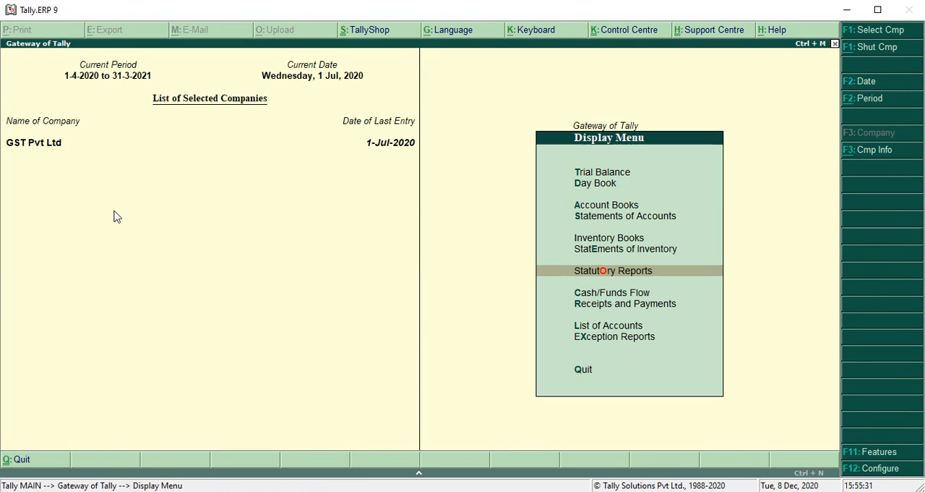
{"action": "key", "text": "Up"}
{"action": "key", "text": "Up"}
{"action": "key", "text": "Up"}
{"action": "key", "text": "Up"}
{"action": "key", "text": "Up"}
{"action": "key", "text": "Up"}
{"action": "key", "text": "Up"}
{"action": "key", "text": "Up"}
{"action": "key", "text": "Up"}
{"action": "key", "text": "Up"}
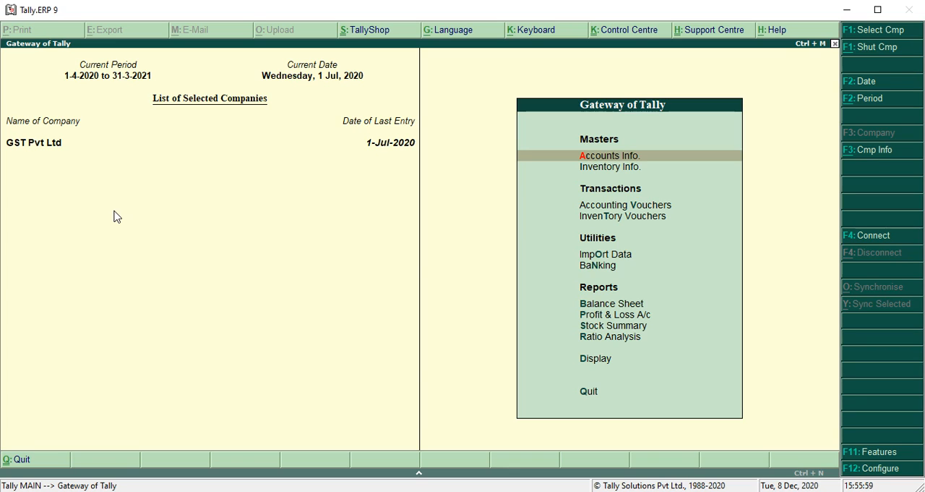
Step: Create a single ledger named Bihar under the Sundry Creditors group
{"action": "key", "text": "Return"}
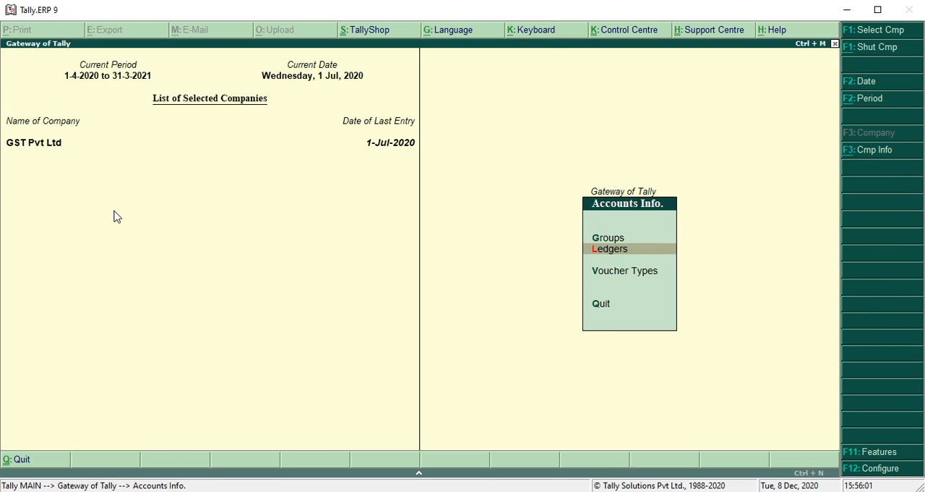
{"action": "key", "text": "Return"}
{"action": "key", "text": "Return"}
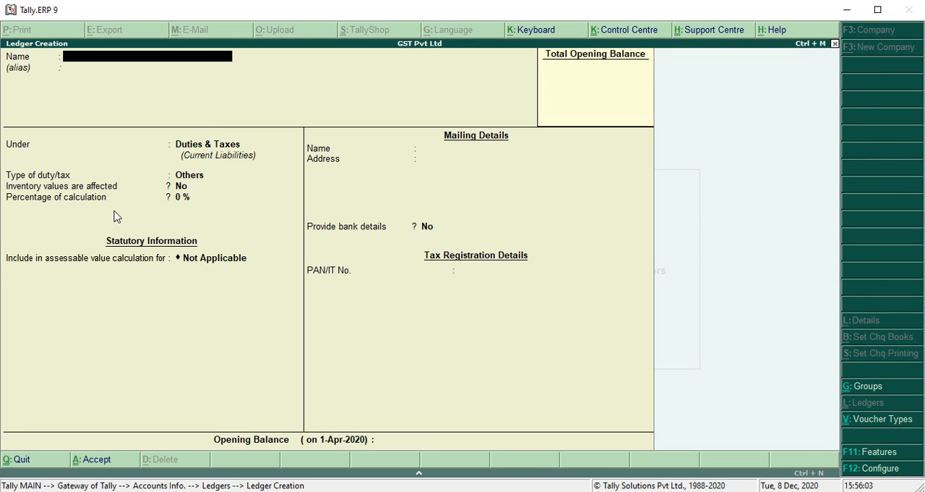
{"action": "type", "text": "Bihar"}
{"action": "key", "text": "Return"}
{"action": "key", "text": "Return"}
{"action": "type", "text": "S"}
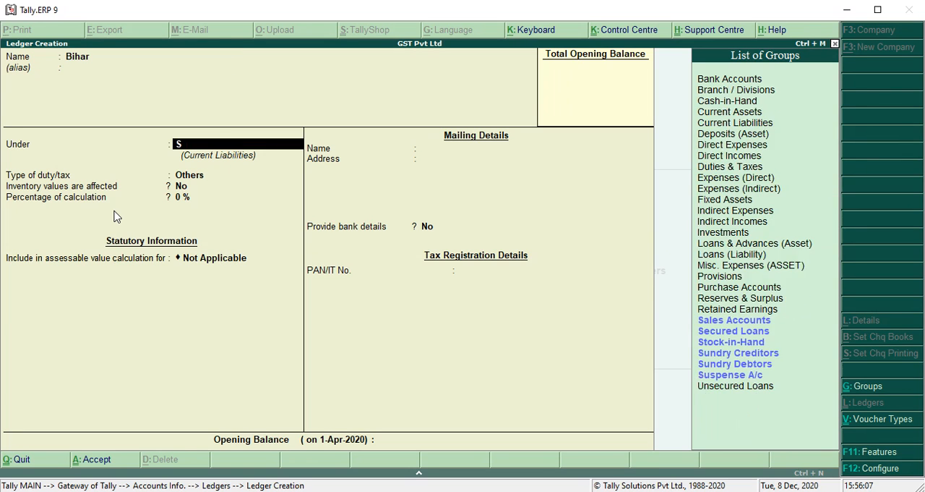
{"action": "type", "text": "un"}
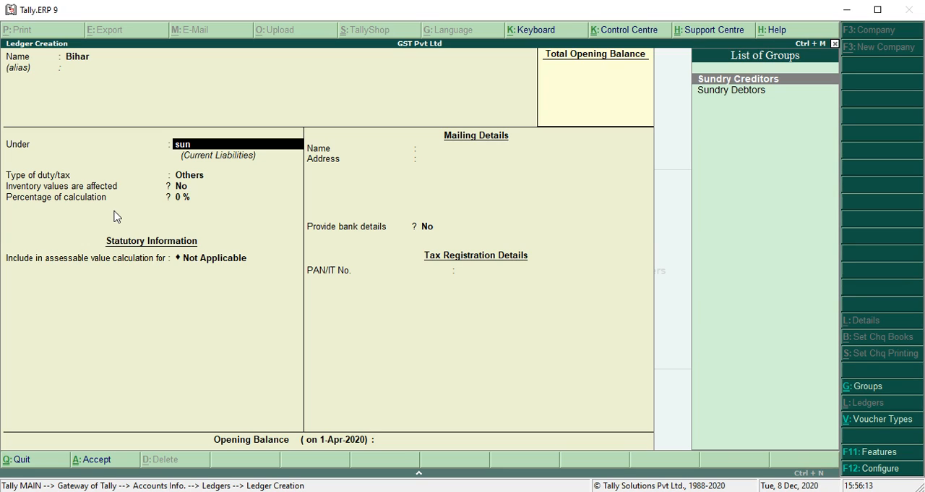
{"action": "key", "text": "Return"}
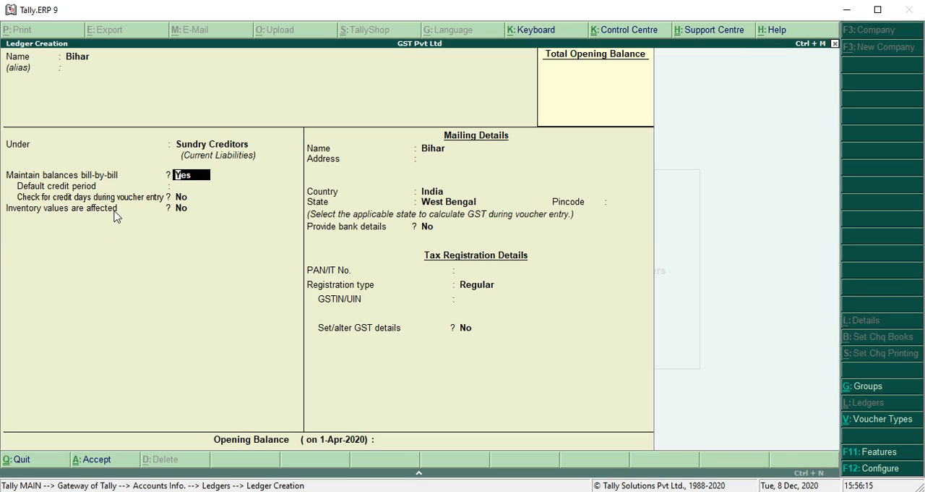
Step: Keep the default billing and mailing details of the Bihar ledger and set its state to Bihar
{"action": "key", "text": "Return"}
{"action": "key", "text": "Return"}
{"action": "key", "text": "Return"}
{"action": "key", "text": "Return"}
{"action": "key", "text": "Return"}
{"action": "key", "text": "Return"}
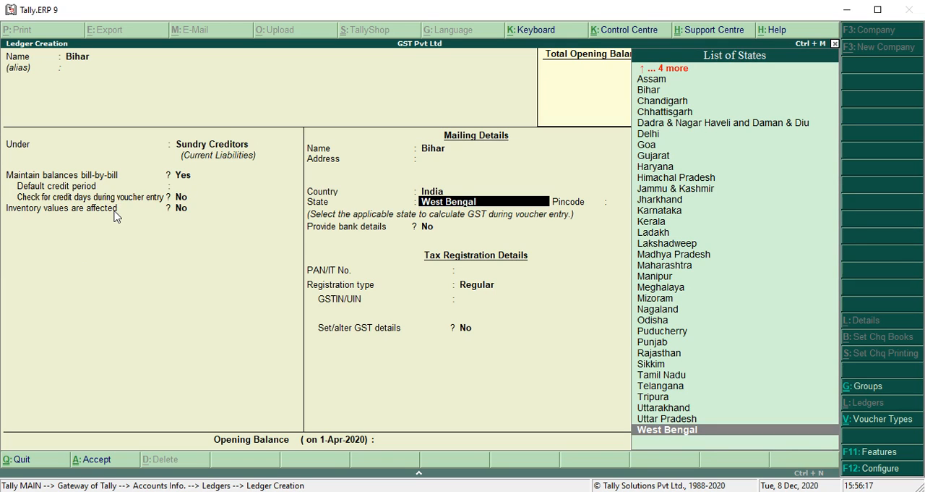
{"action": "type", "text": "Bihar"}
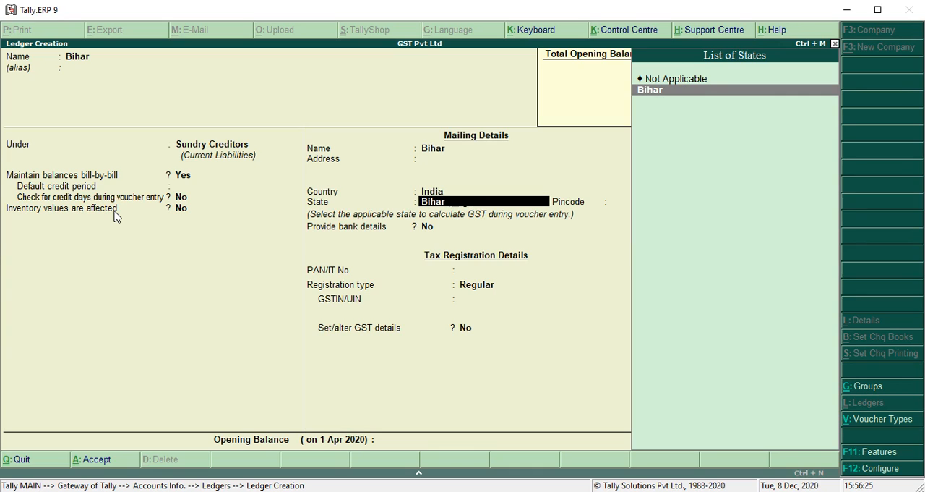
{"action": "key", "text": "Return"}
{"action": "key", "text": "Return"}
{"action": "key", "text": "Return"}
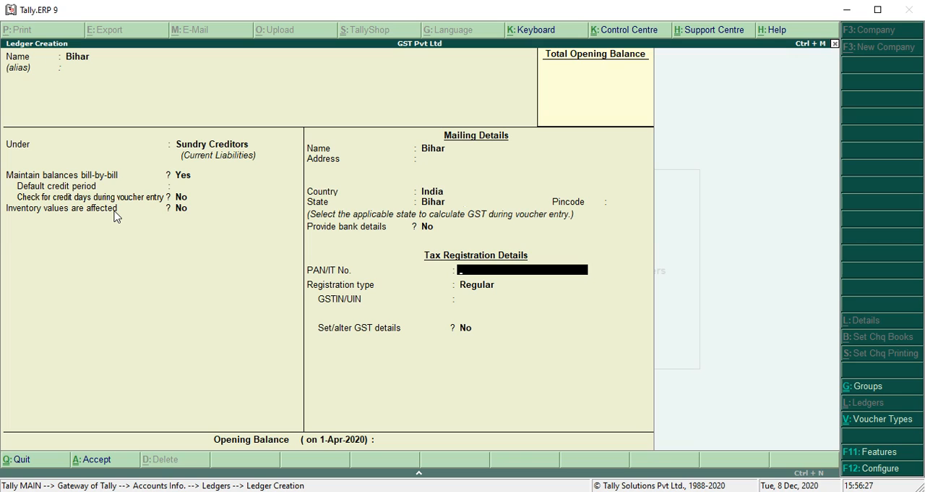
Step: Fill in the Bihar ledger's PAN, keep the Regular registration type, and enter its GSTIN/UIN with state code 10
{"action": "type", "text": "ADFGC5632A"}
{"action": "key", "text": "Return"}
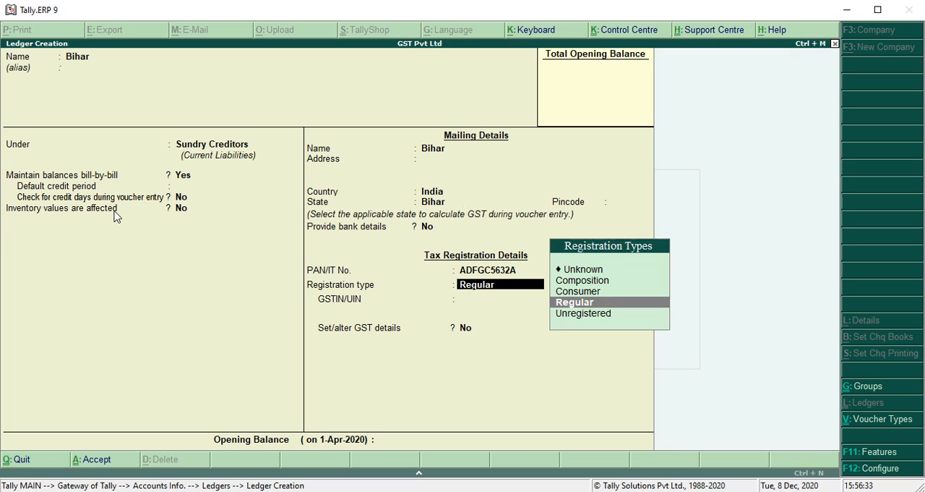
{"action": "key", "text": "Return"}
{"action": "type", "text": "10"}
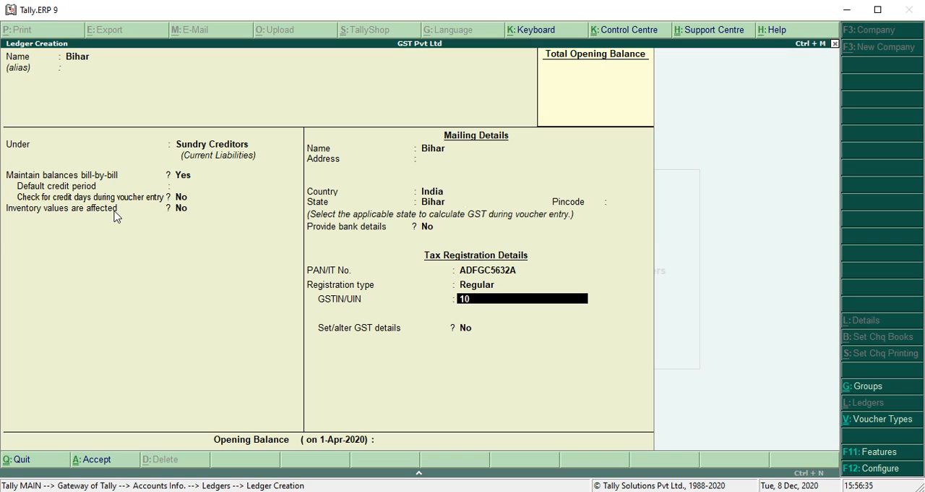
{"action": "type", "text": "ADFGC5632A1Z5"}
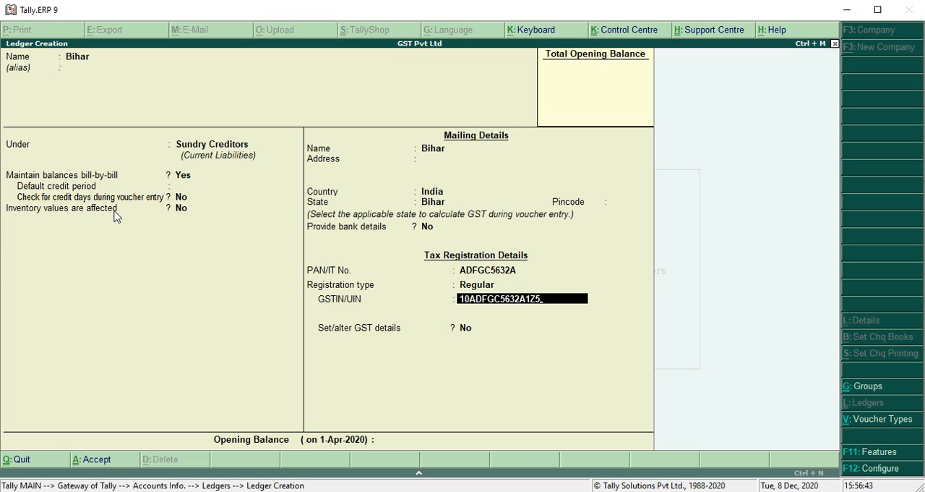
Step: Set Set/alter GST details to Yes for the Bihar ledger, accept the defaults, and save the ledger
{"action": "key", "text": "Return"}
{"action": "type", "text": "y"}
{"action": "key", "text": "Return"}
{"action": "key", "text": "Return"}
{"action": "key", "text": "Return"}
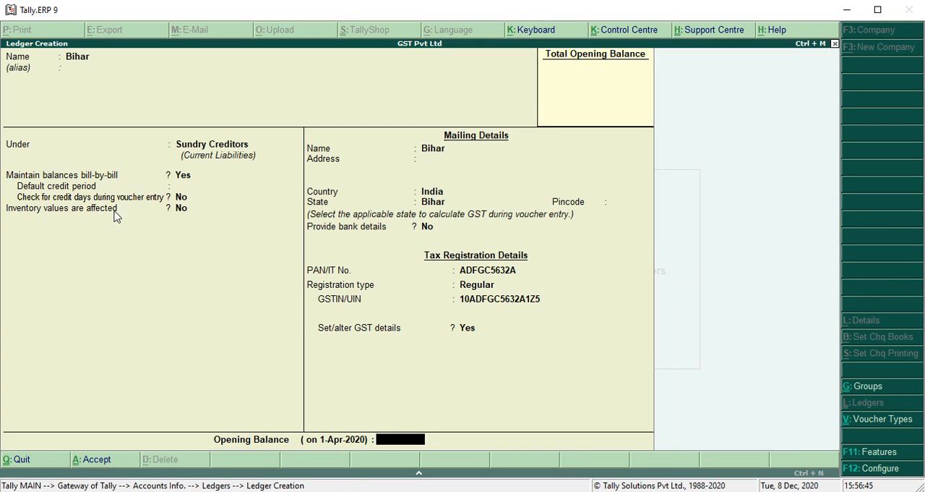
{"action": "key", "text": "Return"}
Step: Create a ledger named IGST under Duties & Taxes with duty type GST and tax type Integrated Tax
{"action": "key", "text": "Return"}
{"action": "type", "text": "IGST"}
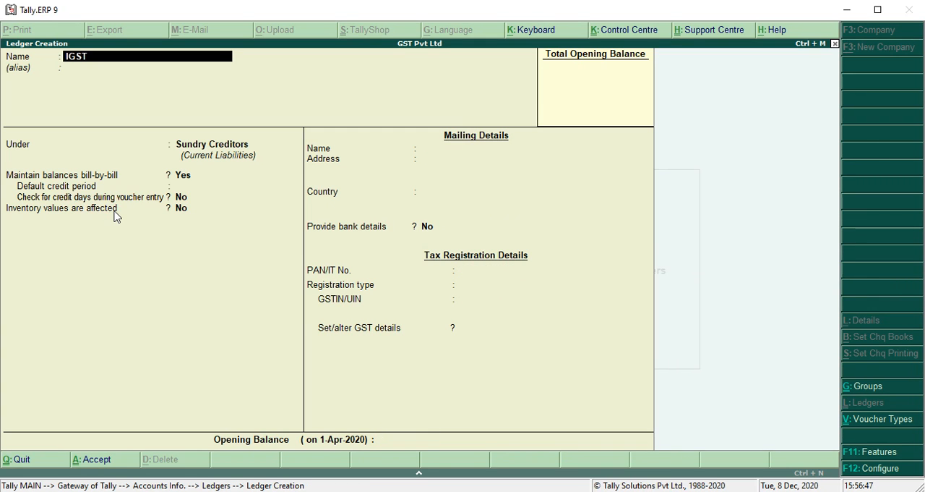
{"action": "key", "text": "Return"}
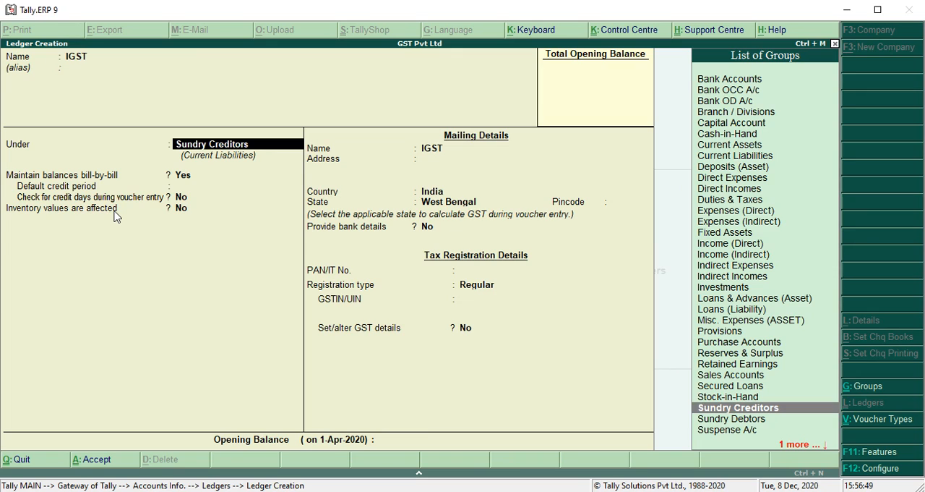
{"action": "type", "text": "DUTI"}
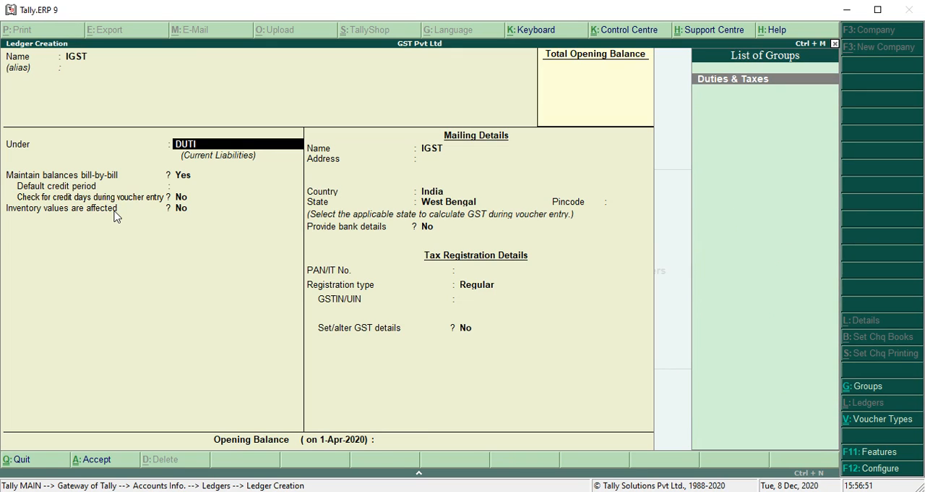
{"action": "key", "text": "Return"}
{"action": "key", "text": "Up"}
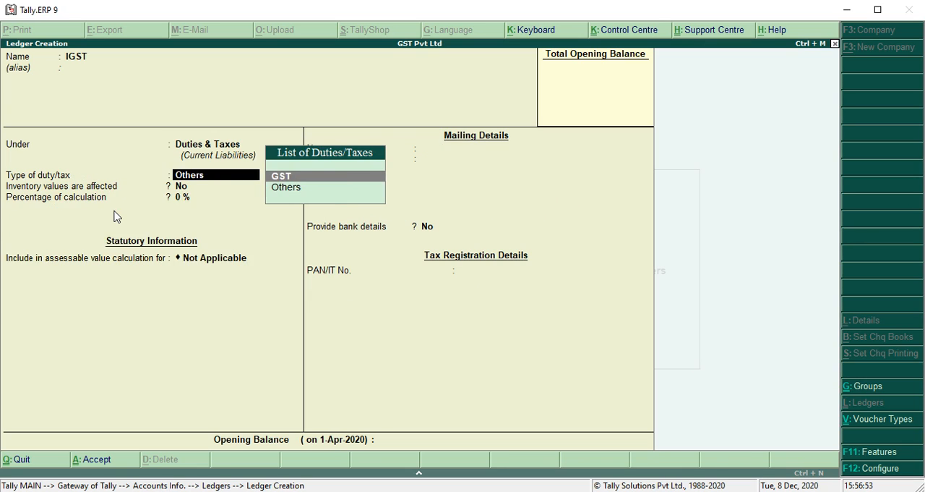
{"action": "key", "text": "Return"}
{"action": "key", "text": "Down"}
{"action": "key", "text": "Down"}
{"action": "key", "text": "Return"}
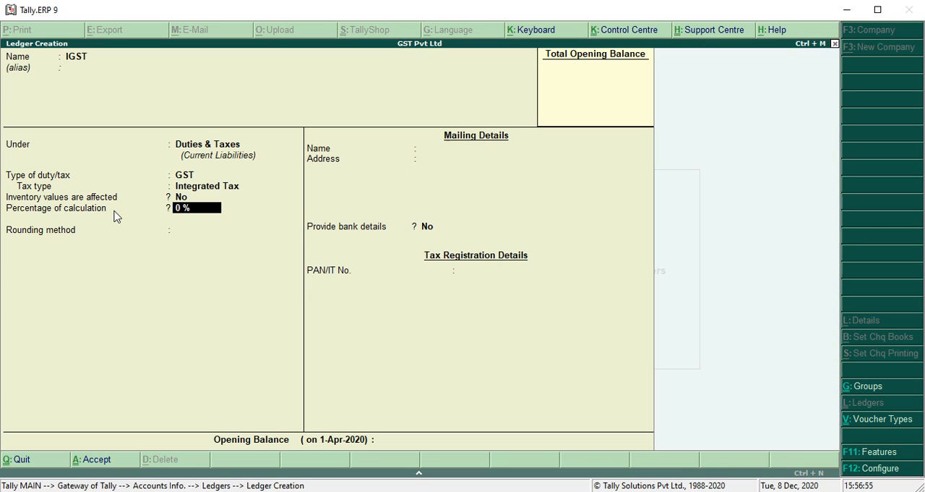
Step: Set the IGST ledger's percentage of calculation to 12 %, save it, and leave ledger creation
{"action": "type", "text": "12"}
{"action": "key", "text": "Return"}
{"action": "key", "text": "Return"}
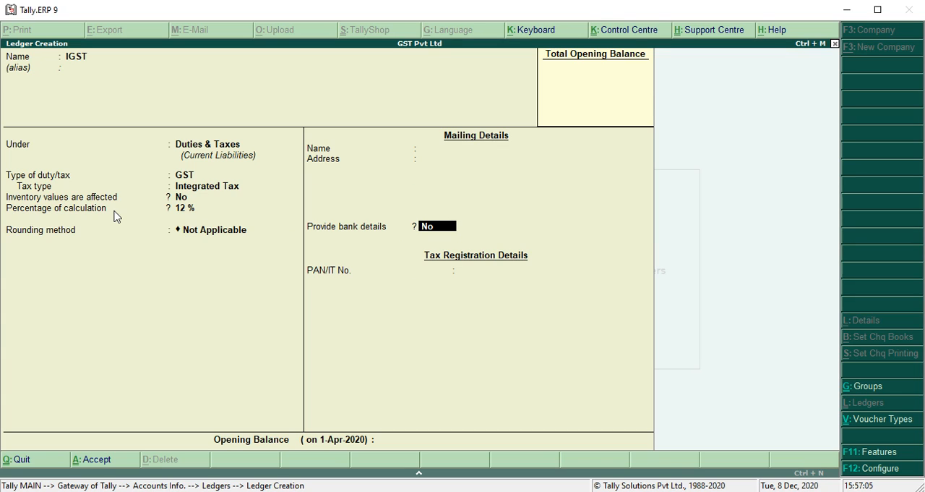
{"action": "key", "text": "Return"}
{"action": "key", "text": "Return"}
{"action": "key", "text": "Return"}
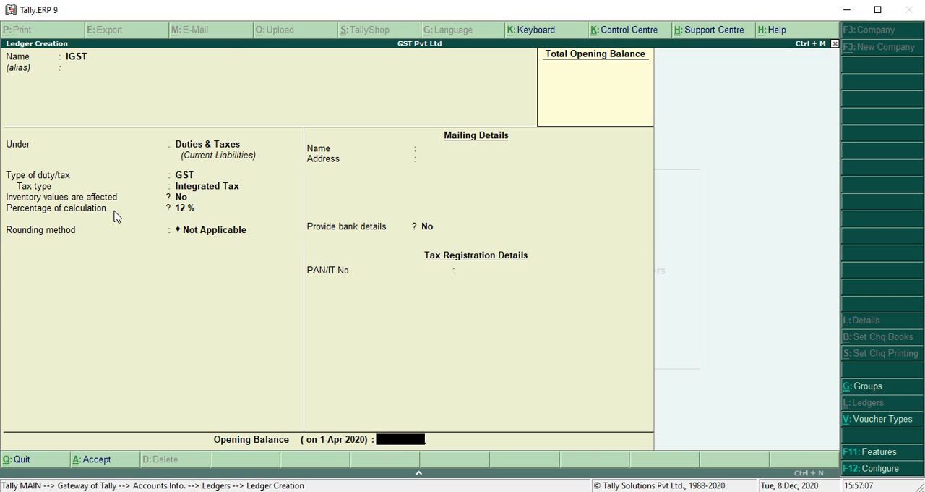
{"action": "key", "text": "Escape"}
{"action": "key", "text": "Escape"}
{"action": "key", "text": "Down"}
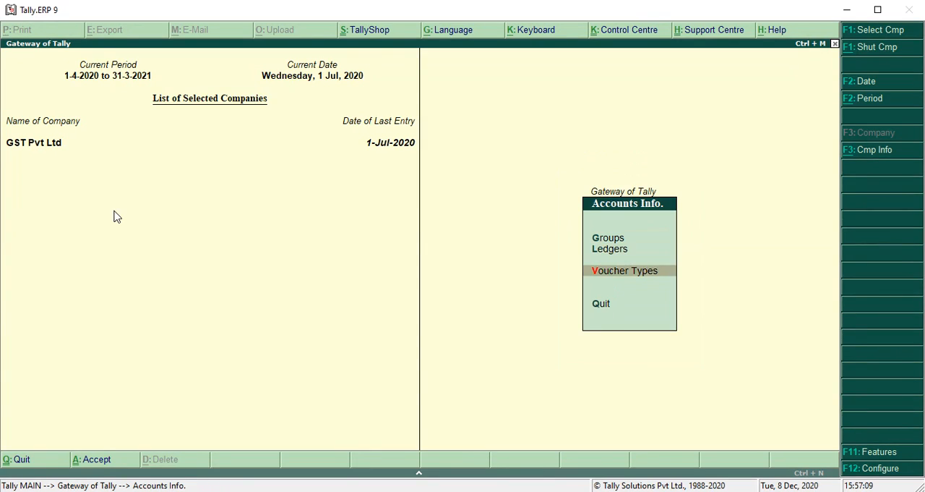
{"action": "key", "text": "Escape"}
{"action": "key", "text": "Down"}
{"action": "key", "text": "Return"}
{"action": "key", "text": "Down"}
{"action": "key", "text": "Escape"}
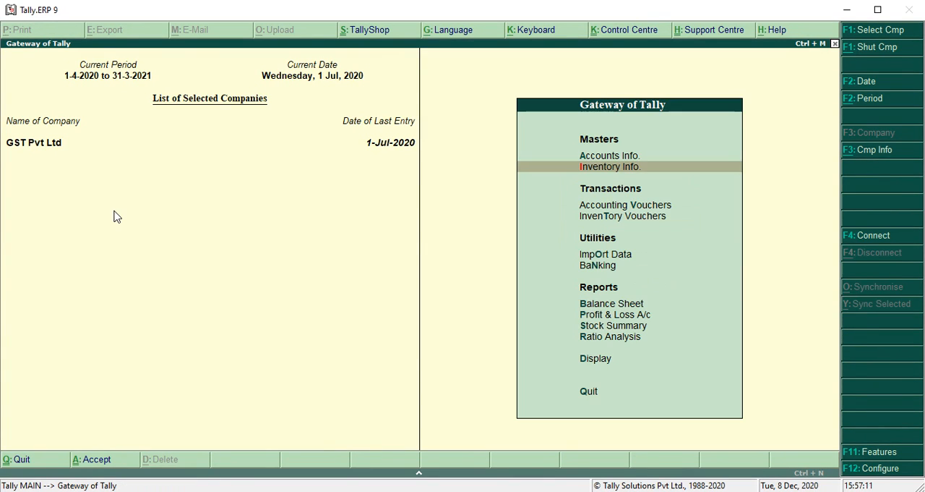
{"action": "key", "text": "Down"}
{"action": "key", "text": "Up"}
{"action": "key", "text": "Up"}
Step: Create a single ledger named PURCHASE (INTERSGTATE under the Purchase Accounts group
{"action": "key", "text": "Return"}
{"action": "key", "text": "Down"}
{"action": "key", "text": "Return"}
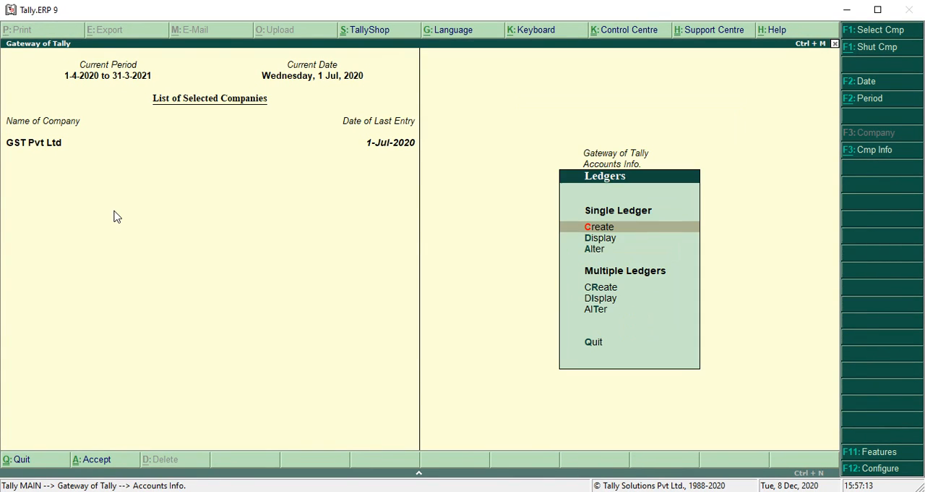
{"action": "key", "text": "Return"}
{"action": "type", "text": "PURC"}
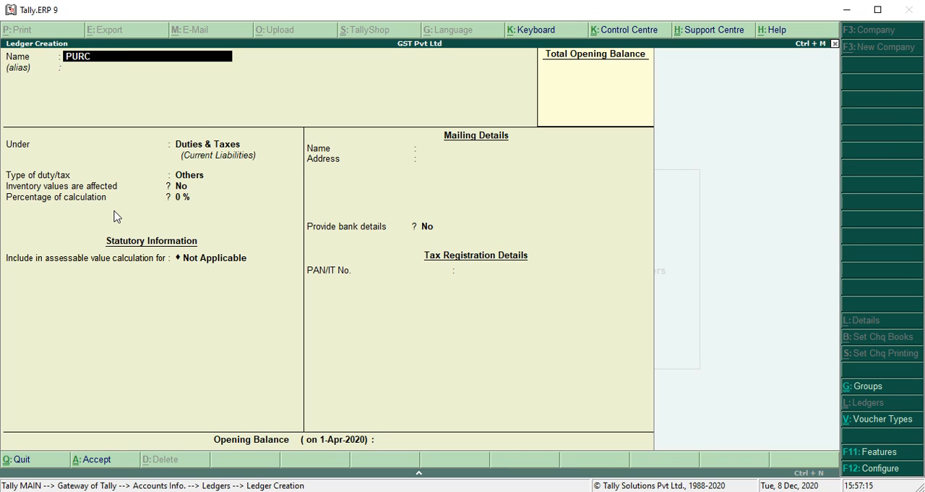
{"action": "type", "text": "HASE (INTERSGTATE"}
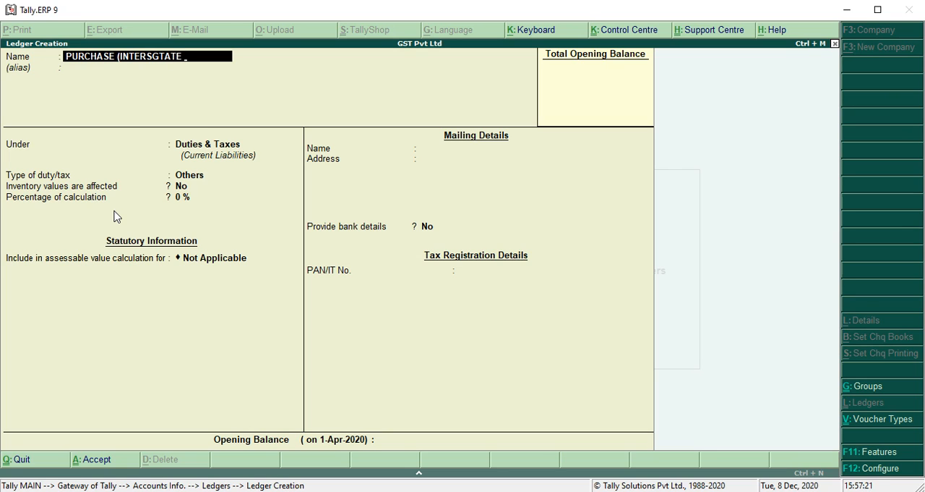
{"action": "key", "text": "Return"}
{"action": "key", "text": "Return"}
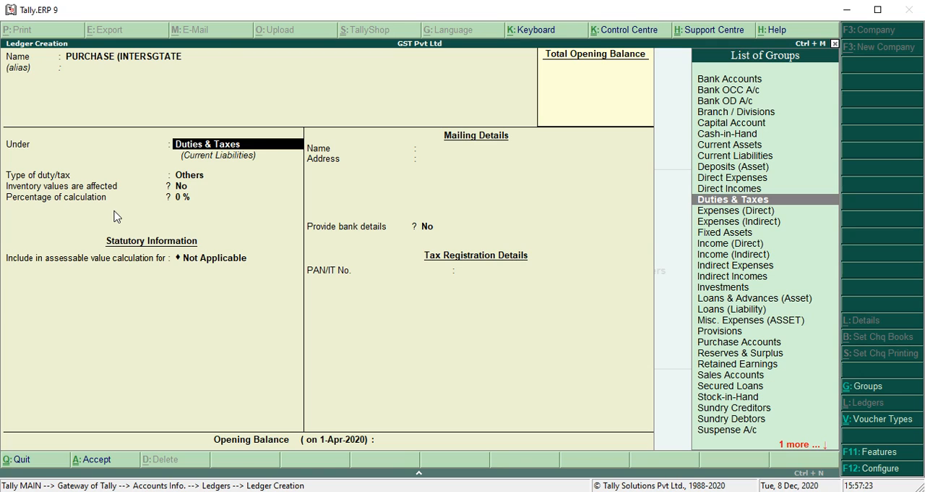
{"action": "type", "text": "PURCHASE"}
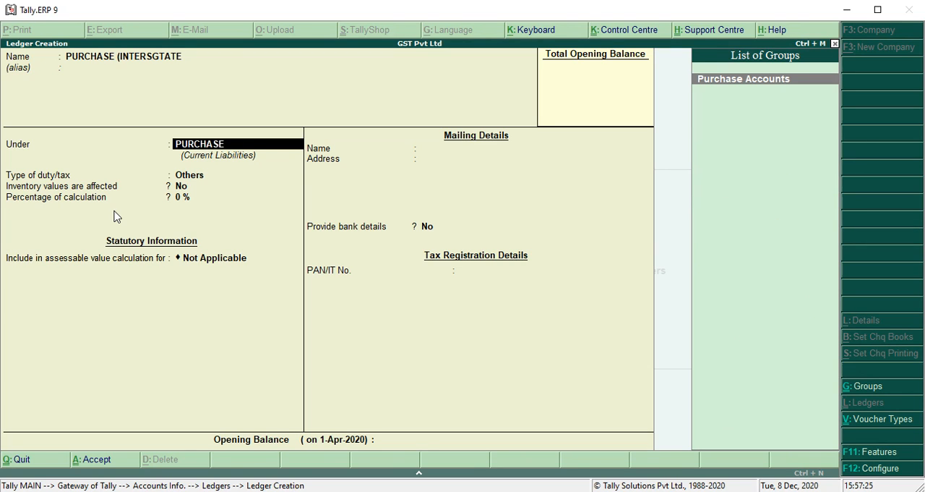
{"action": "key", "text": "Return"}
{"action": "key", "text": "Return"}
{"action": "key", "text": "Return"}
{"action": "key", "text": "Return"}
Step: Enable GST details for the interstate purchase ledger and set the nature of transaction to Interstate Purchase Taxable
{"action": "key", "text": "y"}
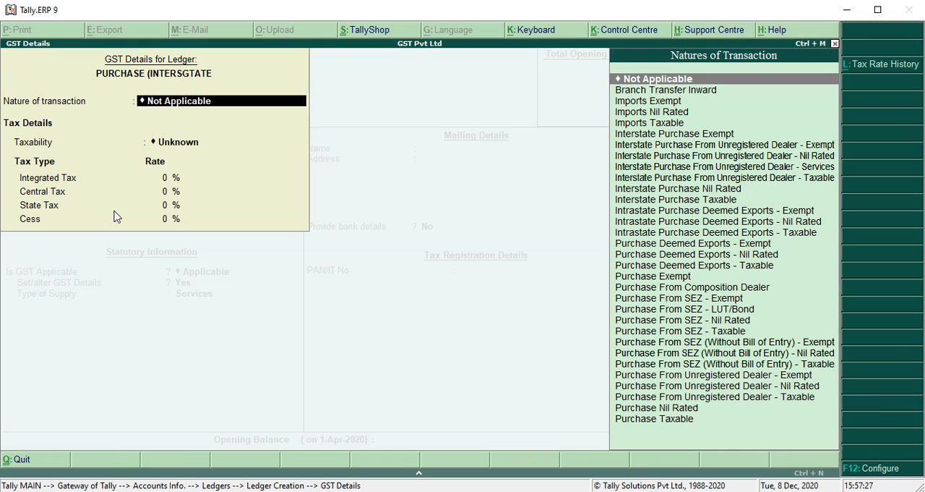
{"action": "key", "text": "Down"}
{"action": "key", "text": "Down"}
{"action": "key", "text": "Down"}
{"action": "key", "text": "Down"}
{"action": "key", "text": "Down"}
{"action": "key", "text": "Down"}
{"action": "key", "text": "Down"}
{"action": "key", "text": "Down"}
{"action": "key", "text": "Down"}
{"action": "key", "text": "Down"}
{"action": "key", "text": "Down"}
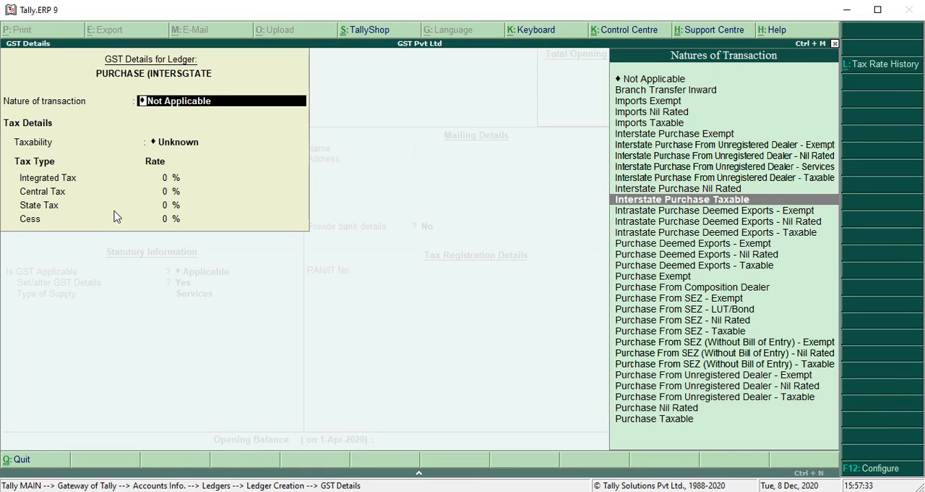
{"action": "key", "text": "Return"}
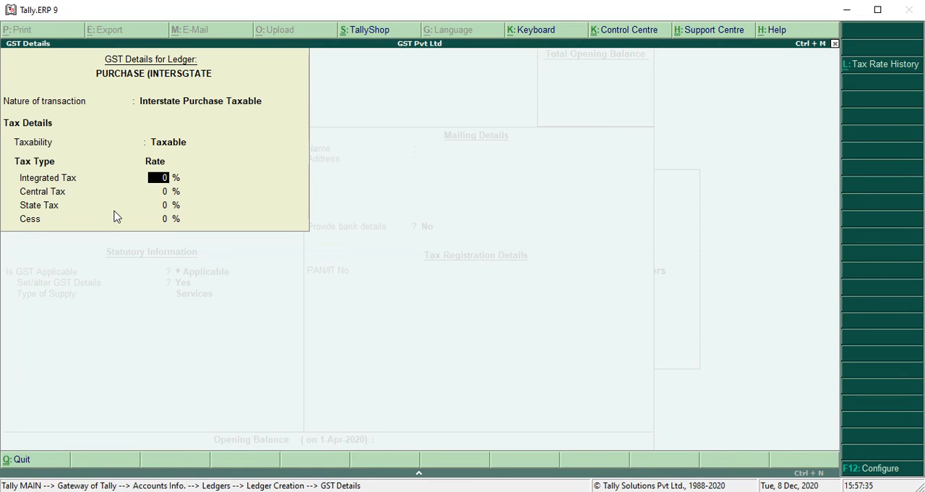
Step: Set the interstate purchase ledger's Integrated Tax rate to 12 % and accept the GST details
{"action": "type", "text": "12"}
{"action": "key", "text": "Return"}
Step: Set the interstate purchase ledger's type of supply to Goods and save the ledger
{"action": "key", "text": "Return"}
{"action": "key", "text": "Return"}
{"action": "key", "text": "Return"}
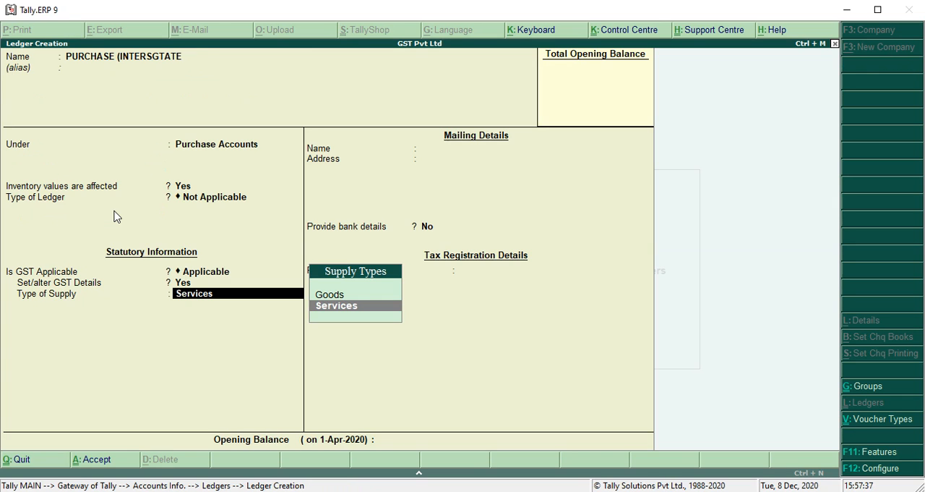
{"action": "key", "text": "Up"}
{"action": "key", "text": "Return"}
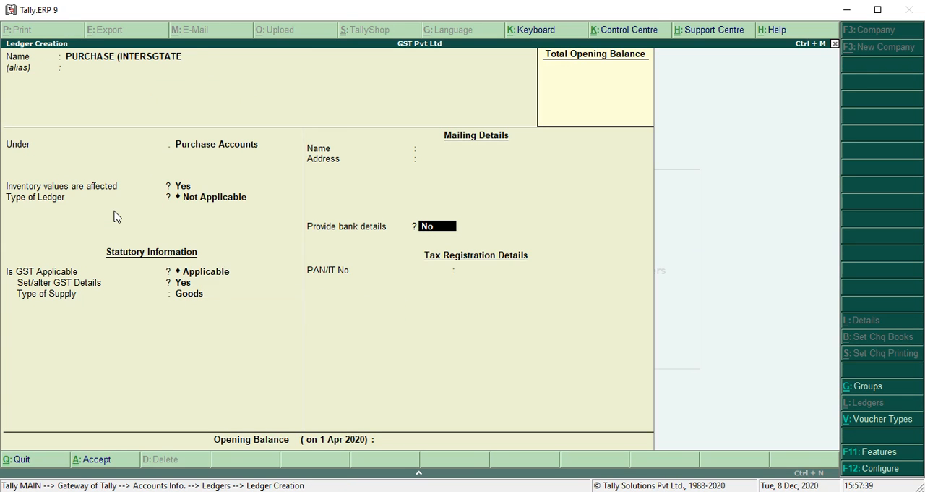
{"action": "key", "text": "BackSpace"}
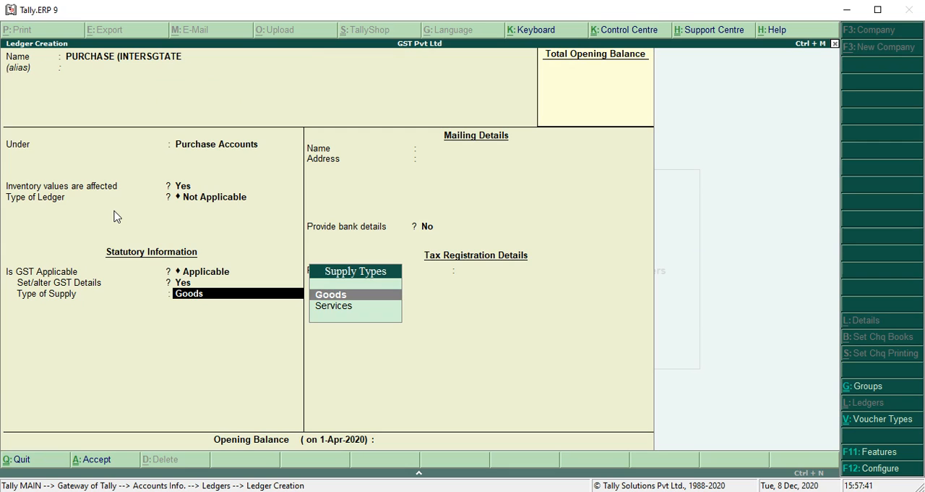
{"action": "key", "text": "Return"}
{"action": "key", "text": "Return"}
{"action": "key", "text": "Return"}
Step: Leave ledger creation and open a new purchase voucher
{"action": "key", "text": "Return"}
{"action": "key", "text": "Escape"}
{"action": "key", "text": "Return"}
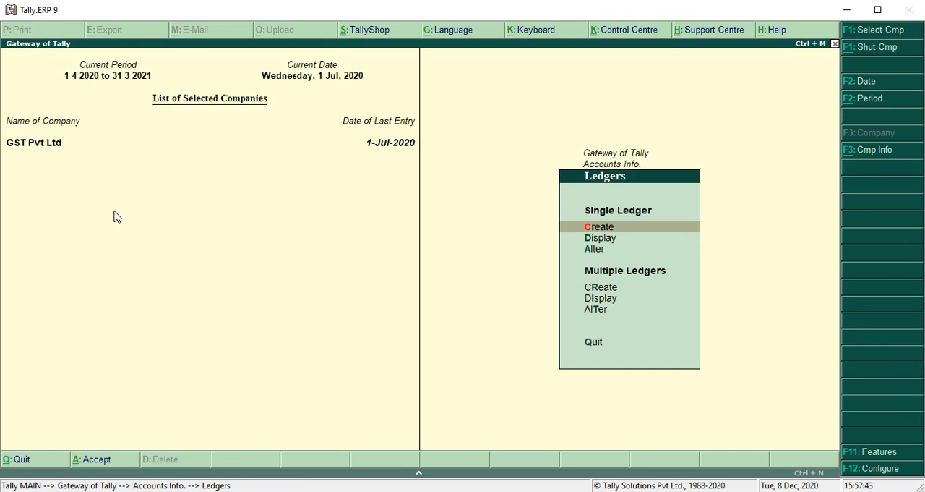
{"action": "key", "text": "Escape"}
{"action": "key", "text": "Down"}
{"action": "key", "text": "Down"}
{"action": "key", "text": "Return"}
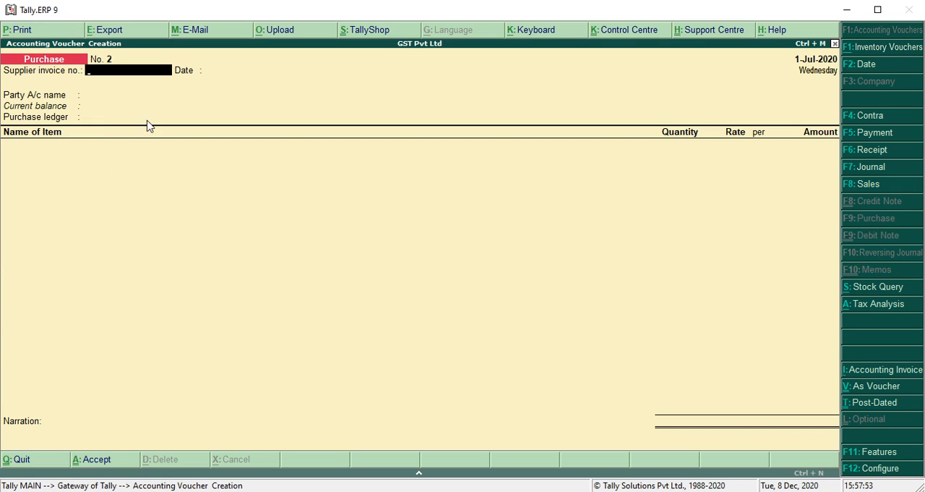
Step: Date the purchase voucher 1-Jul-2020 and enter PB/10-2 as the supplier invoice number
{"action": "key", "text": "F2"}
{"action": "type", "text": "1"}
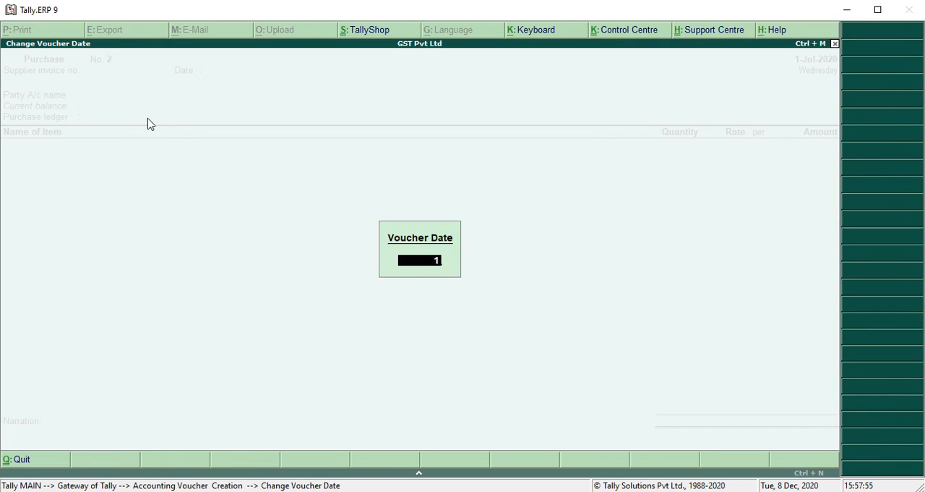
{"action": "key", "text": "Return"}
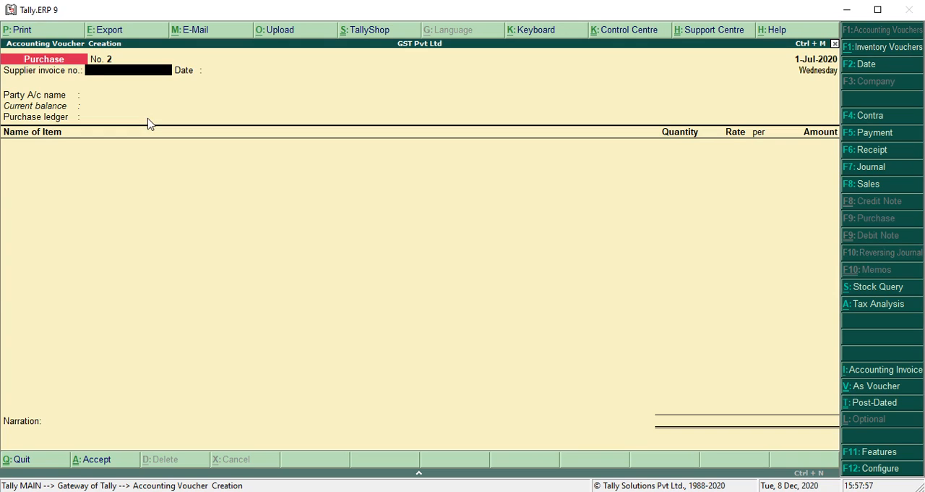
{"action": "type", "text": "PB/10-2"}
{"action": "key", "text": "Return"}
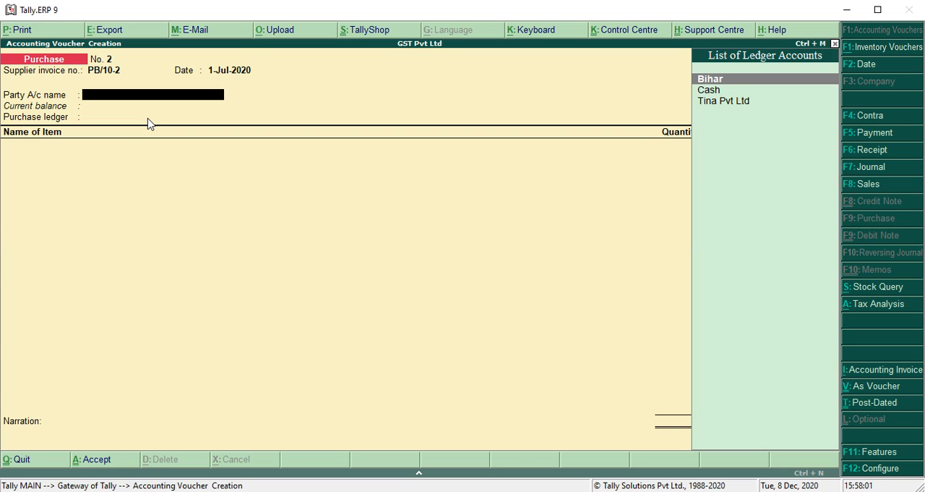
{"action": "key", "text": "Down"}
{"action": "key", "text": "Down"}
{"action": "key", "text": "Return"}
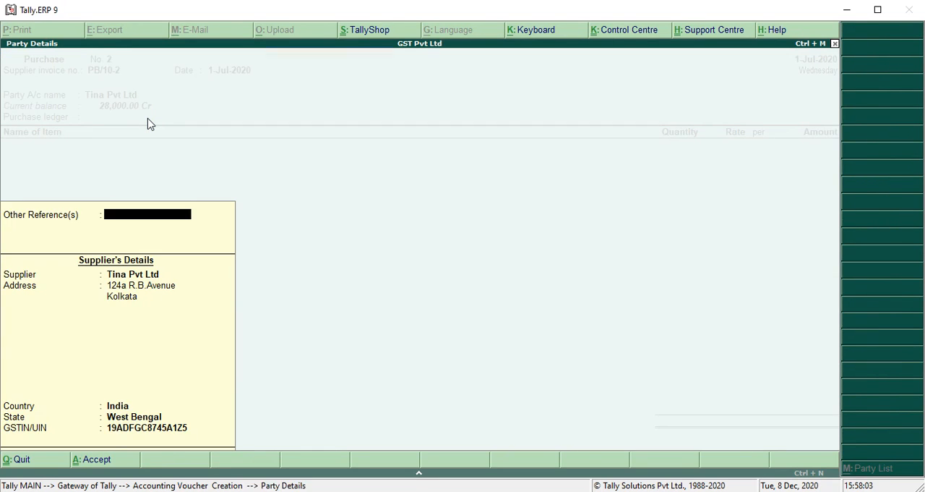
Step: Set Bihar as the party, accept its supplier details, and choose PURCHASE (INTERSGTATE as the purchase ledger
{"action": "key", "text": "Return"}
{"action": "key", "text": "Return"}
{"action": "key", "text": "Return"}
{"action": "key", "text": "Return"}
{"action": "key", "text": "Return"}
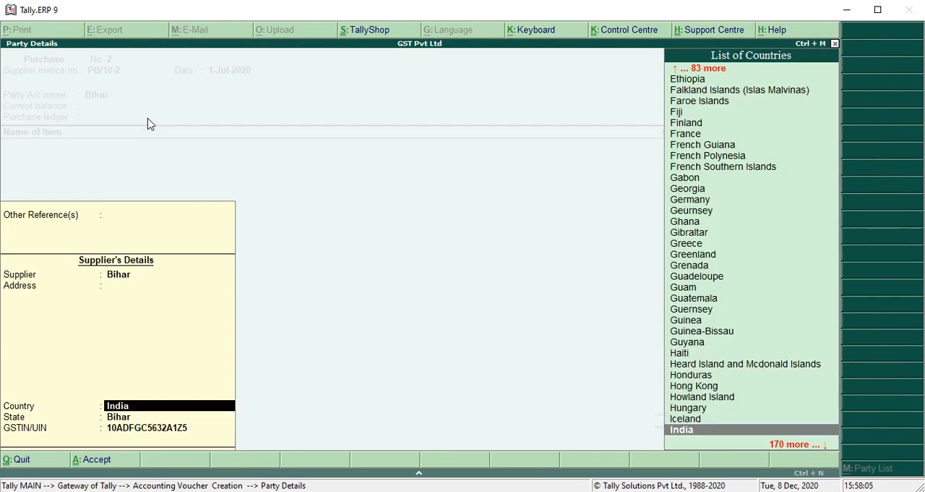
{"action": "key", "text": "Return"}
{"action": "key", "text": "Return"}
{"action": "key", "text": "Return"}
{"action": "key", "text": "Down"}
{"action": "key", "text": "Return"}
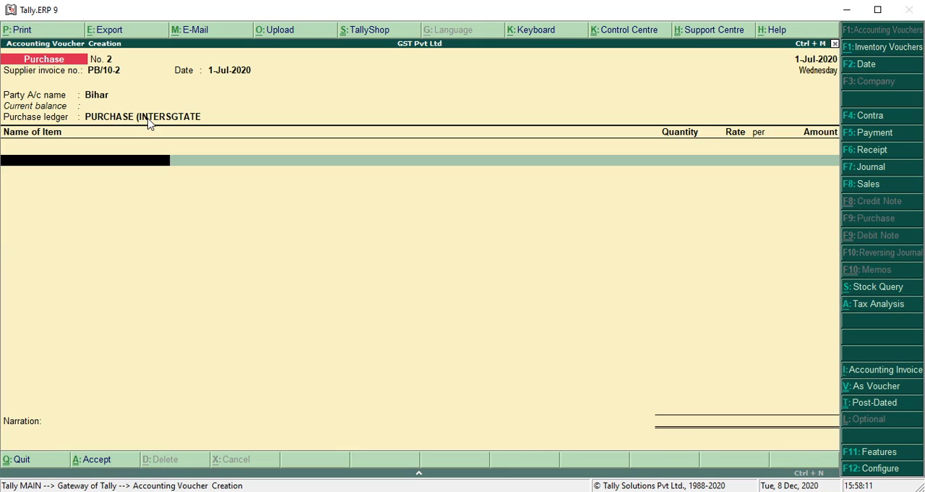
Step: Create a stock item named REDMI NOTE 5 under Primary with pcs as its unit, from within the voucher
{"action": "key", "text": "alt+c"}
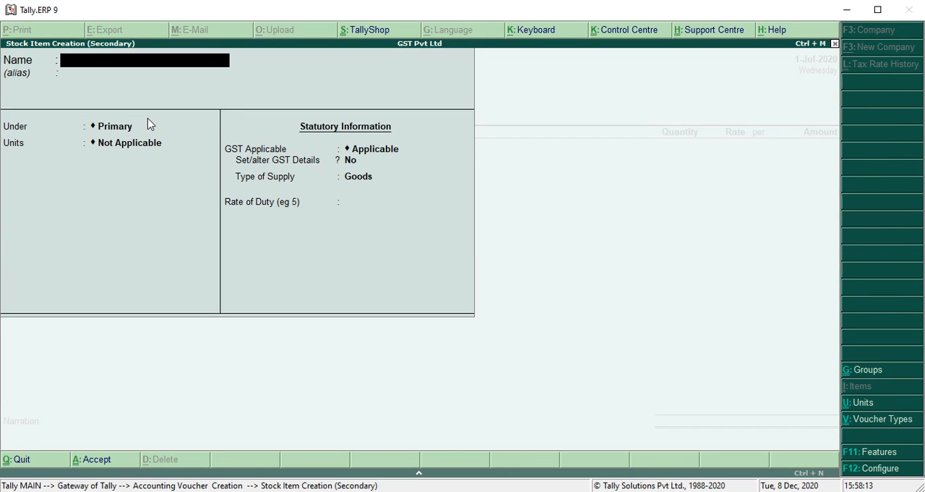
{"action": "type", "text": "REDMI NOTE 5"}
{"action": "key", "text": "Return"}
{"action": "key", "text": "Return"}
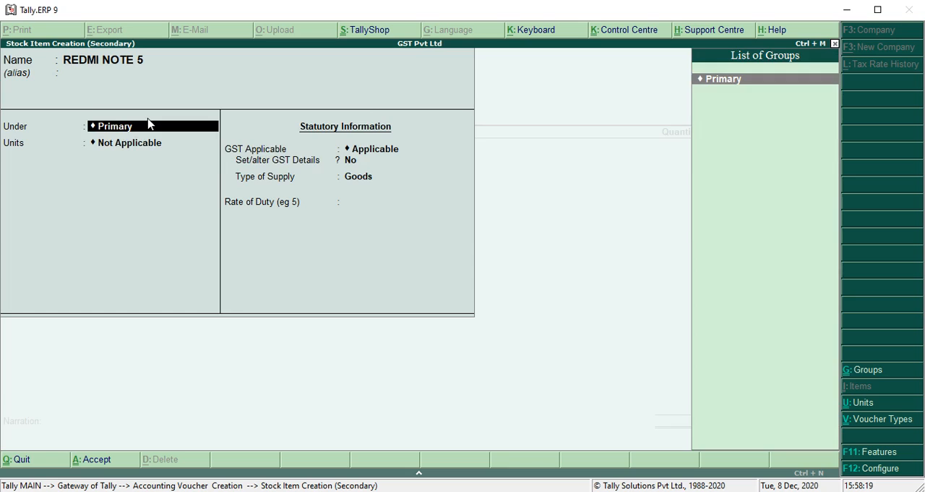
{"action": "key", "text": "Down"}
{"action": "key", "text": "Return"}
{"action": "key", "text": "Return"}
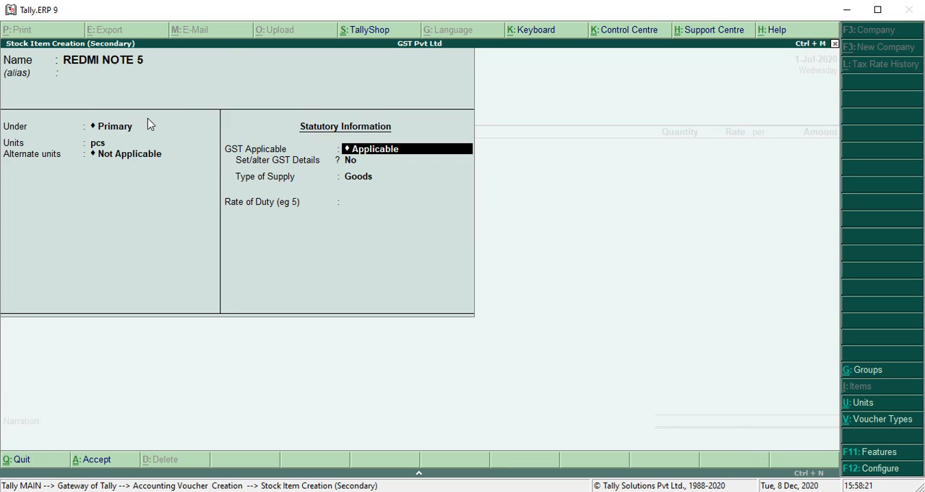
Step: Enable GST details for REDMI NOTE 5 with calculation type On Value and taxability Taxable
{"action": "key", "text": "Return"}
{"action": "type", "text": "y"}
{"action": "key", "text": "Return"}
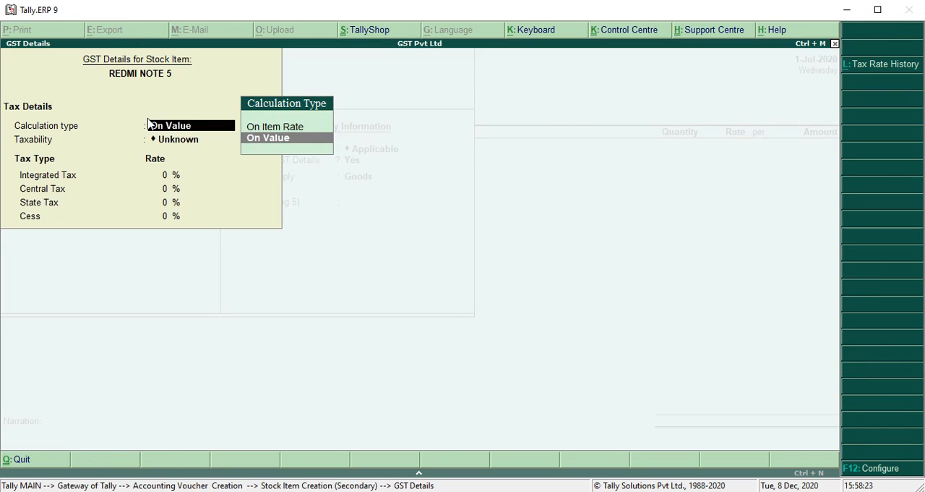
{"action": "key", "text": "Return"}
{"action": "key", "text": "Down"}
{"action": "key", "text": "Down"}
{"action": "key", "text": "Down"}
{"action": "key", "text": "Return"}
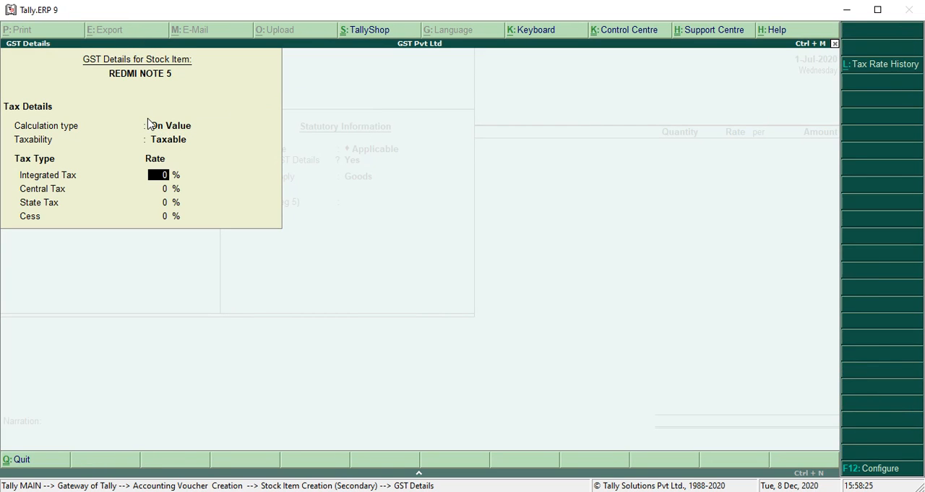
Step: Set the stock item's Integrated Tax rate to 12 % and save the item
{"action": "type", "text": "12"}
{"action": "key", "text": "Return"}
{"action": "key", "text": "Return"}
{"action": "key", "text": "Return"}
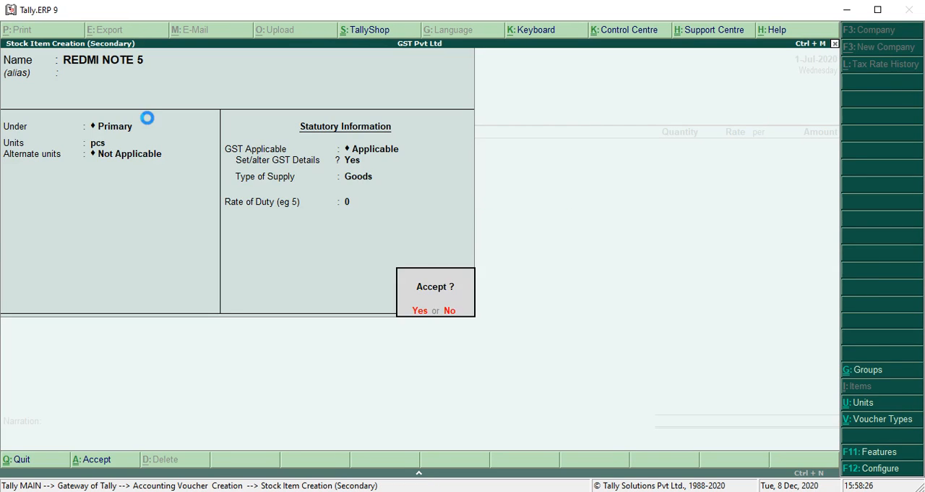
{"action": "key", "text": "Return"}
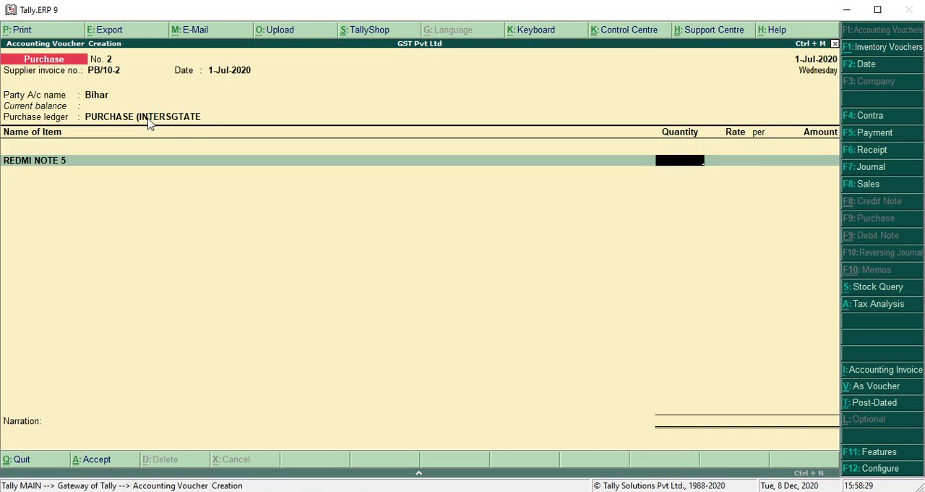
Step: Enter 10 pcs of REDMI NOTE 5 at a rate of 15,000 and end the item list
{"action": "type", "text": "10"}
{"action": "key", "text": "Return"}
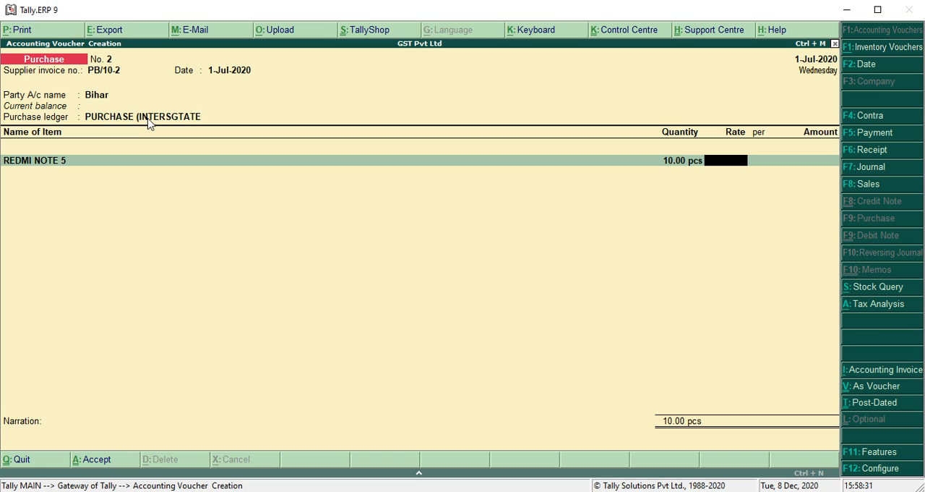
{"action": "type", "text": "15000"}
{"action": "key", "text": "Return"}
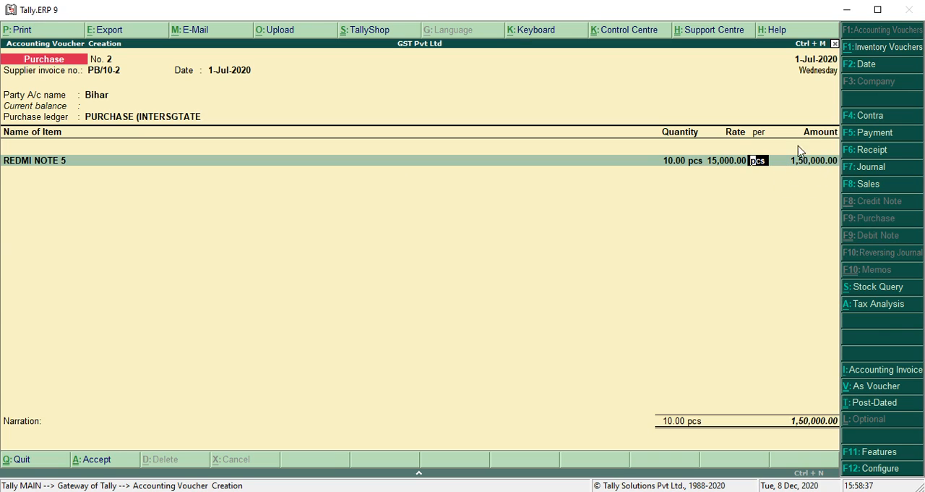
{"action": "key", "text": "Return"}
{"action": "key", "text": "Return"}
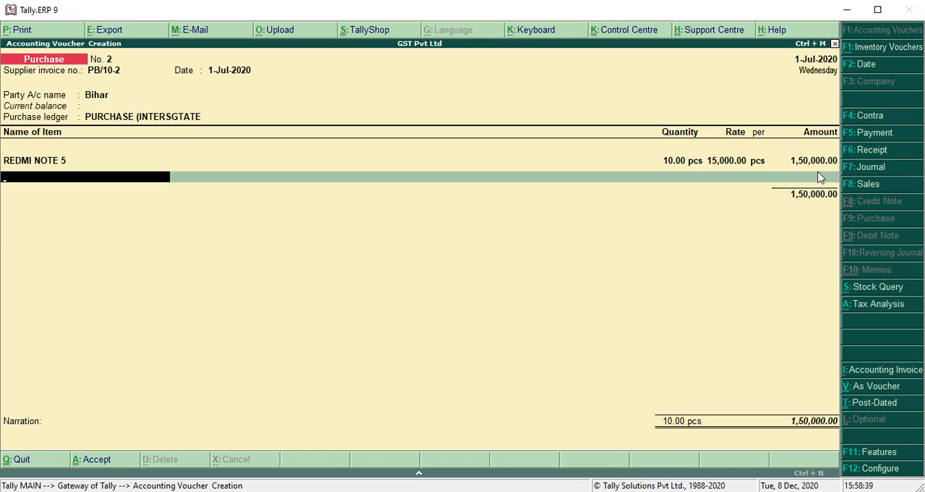
{"action": "key", "text": "Return"}
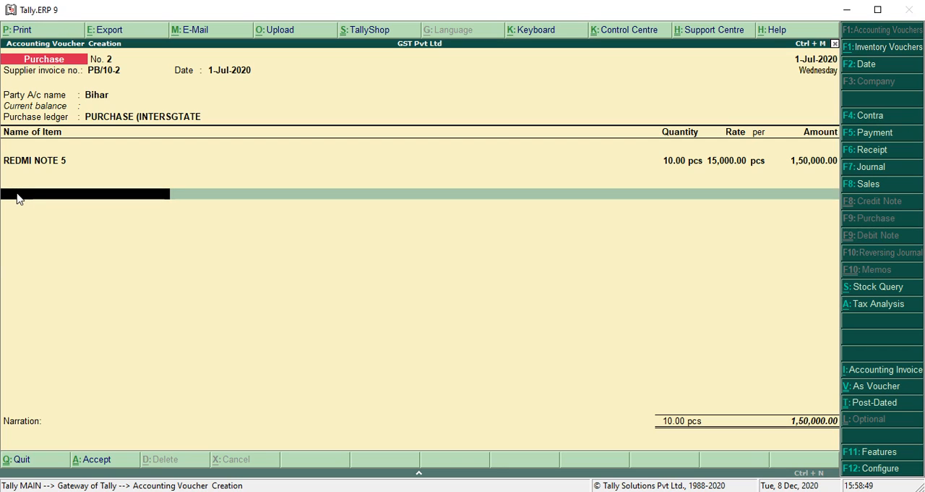
Step: Add the IGST ledger to the purchase voucher and return to that ledger line
{"action": "type", "text": "IGST"}
{"action": "key", "text": "Return"}
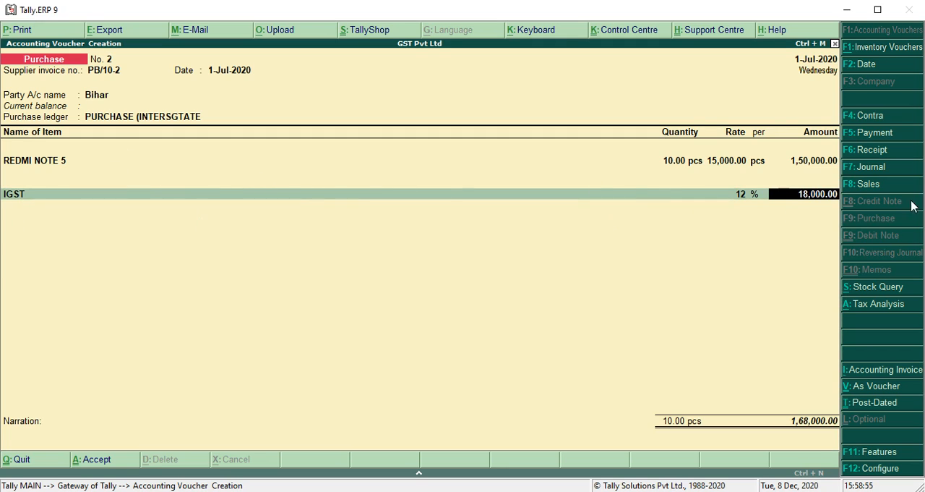
{"action": "key", "text": "shift+Tab"}
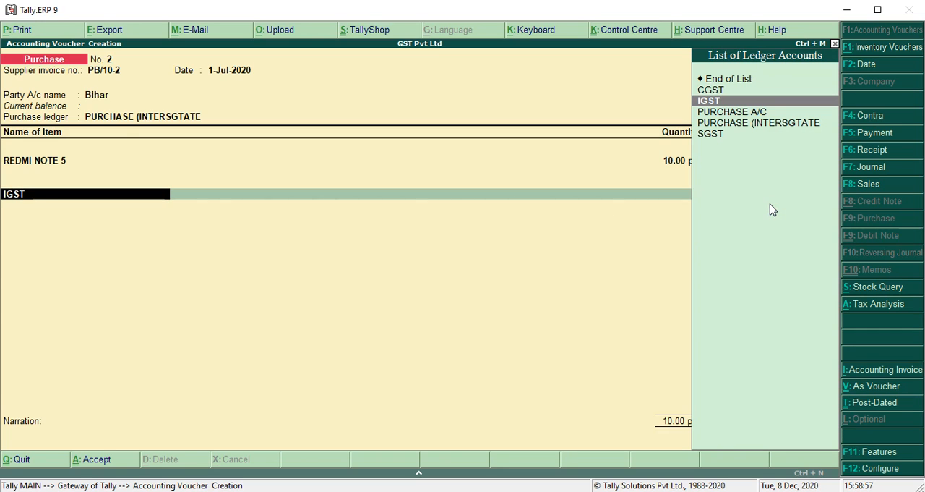
{"action": "key", "text": "shift+Tab"}
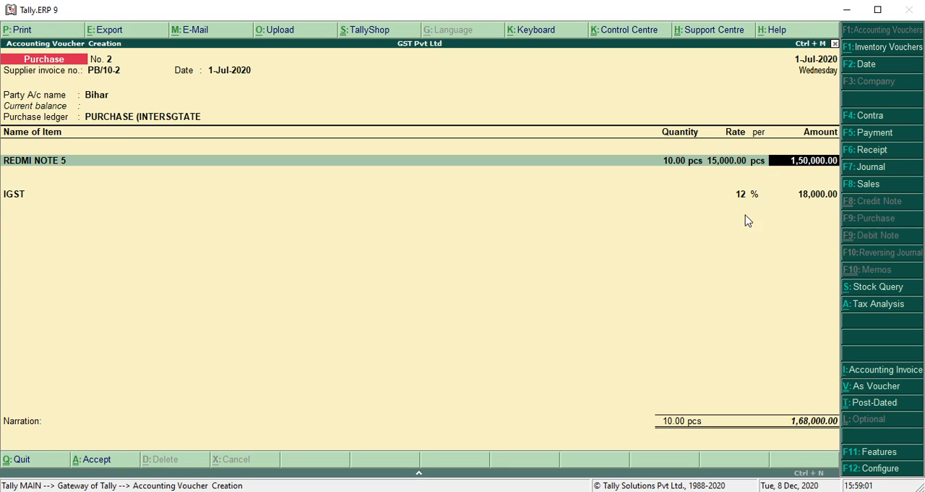
{"action": "key", "text": "Return"}
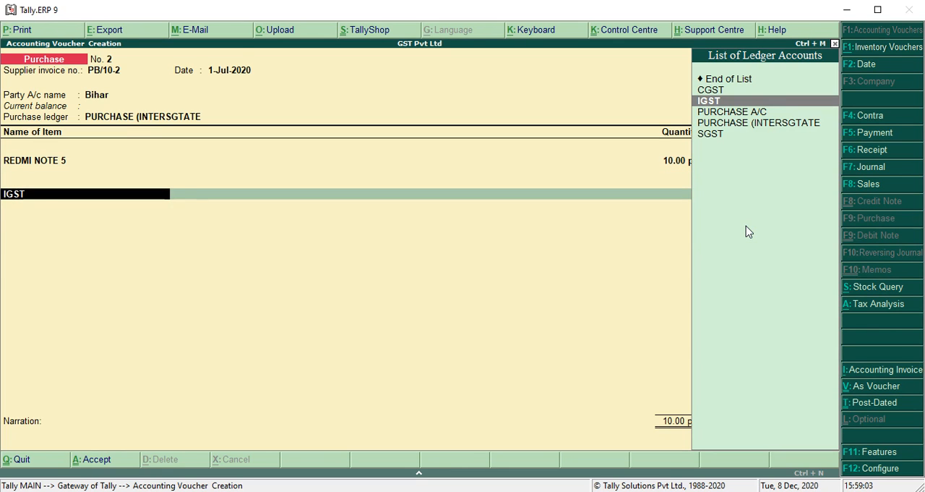
Step: Alter the IGST ledger's percentage of calculation to 0 %, save it, and complete the voucher's IGST line
{"action": "key", "text": "ctrl+Return"}
{"action": "key", "text": "Return"}
{"action": "key", "text": "Return"}
{"action": "key", "text": "Return"}
{"action": "key", "text": "Return"}
{"action": "key", "text": "Return"}
{"action": "key", "text": "Return"}
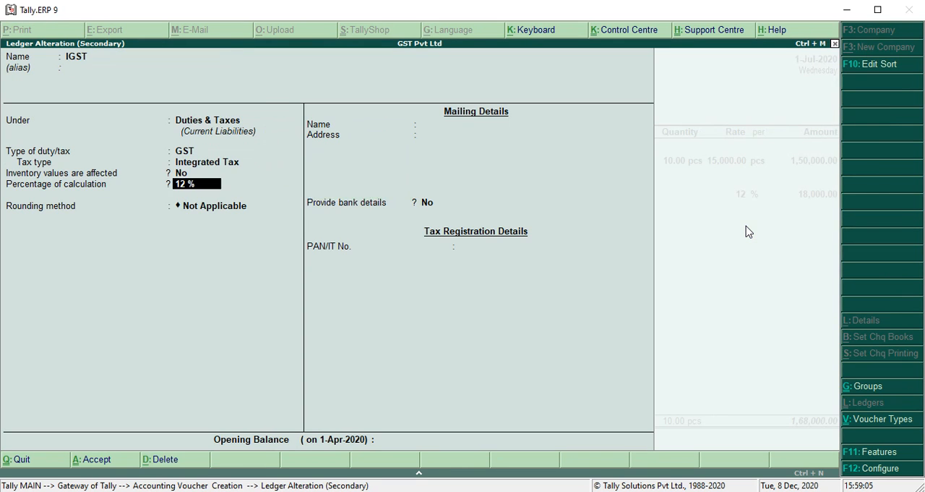
{"action": "key", "text": "Return"}
{"action": "key", "text": "BackSpace"}
{"action": "key", "text": "BackSpace"}
{"action": "key", "text": "Return"}
{"action": "key", "text": "Return"}
{"action": "key", "text": "Return"}
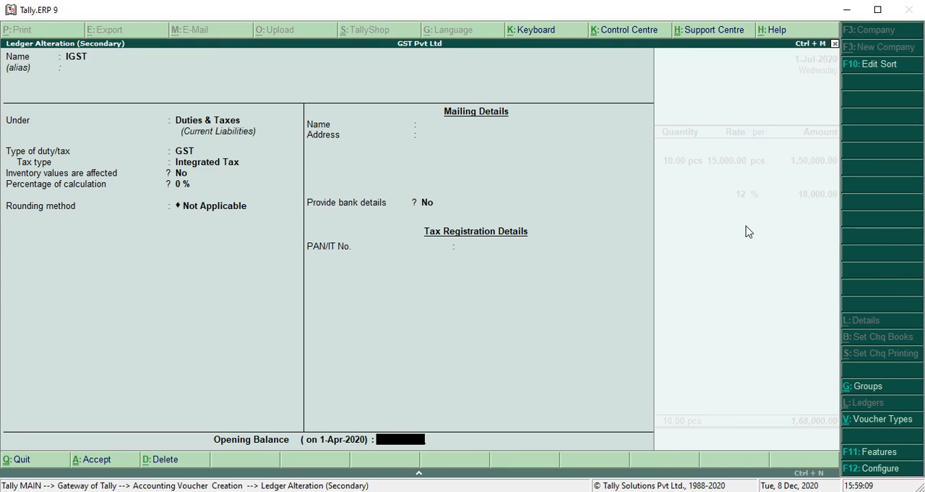
{"action": "key", "text": "Return"}
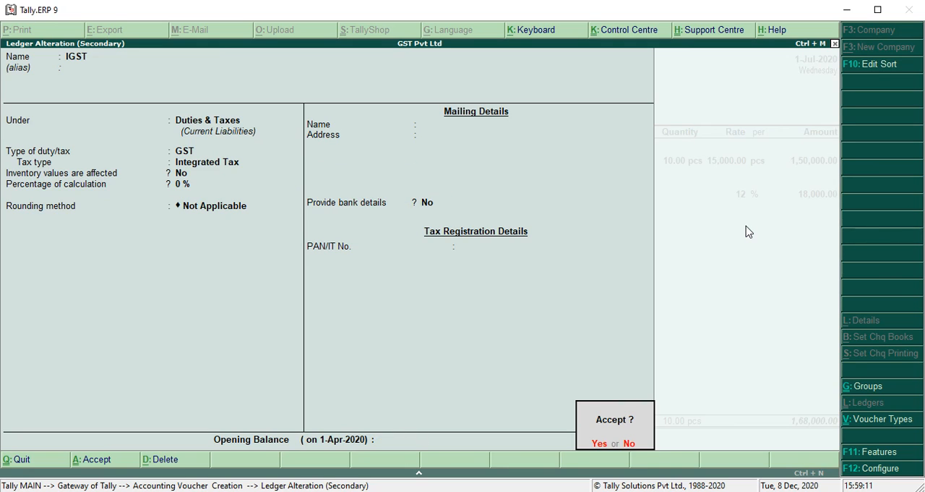
{"action": "key", "text": "Return"}
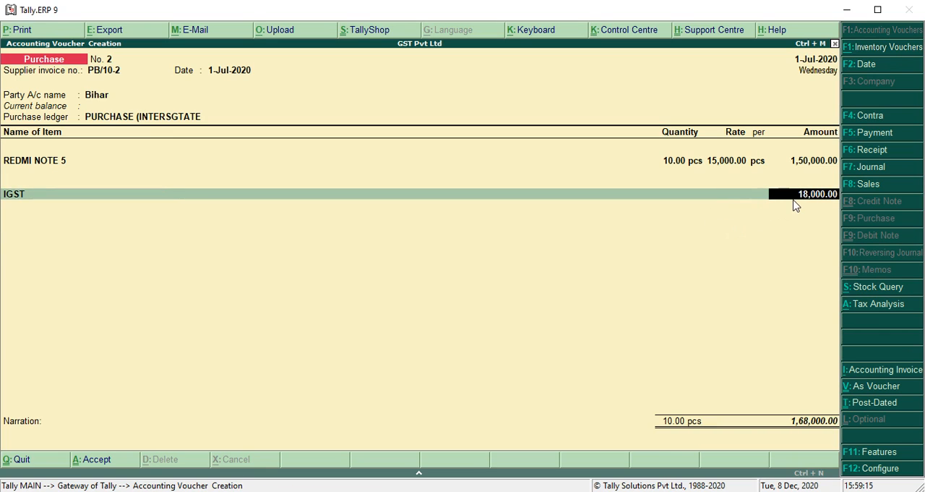
{"action": "key", "text": "Return"}
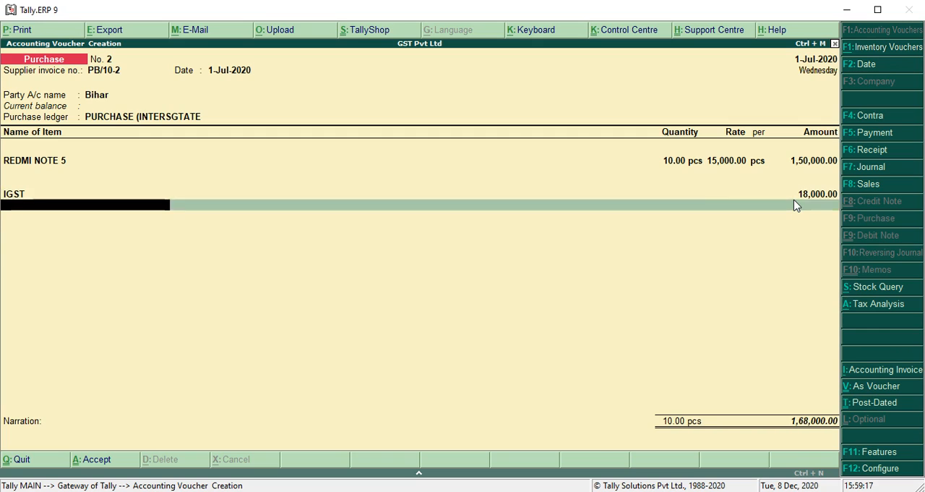
{"action": "key", "text": "Return"}
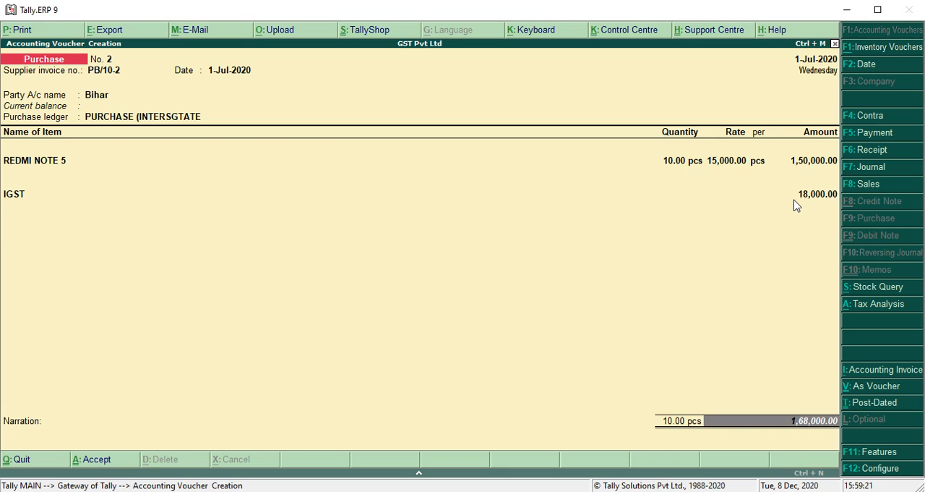
Step: Examine the detailed tax analysis of the purchase voucher and return to the voucher
{"action": "key", "text": "alt+a"}
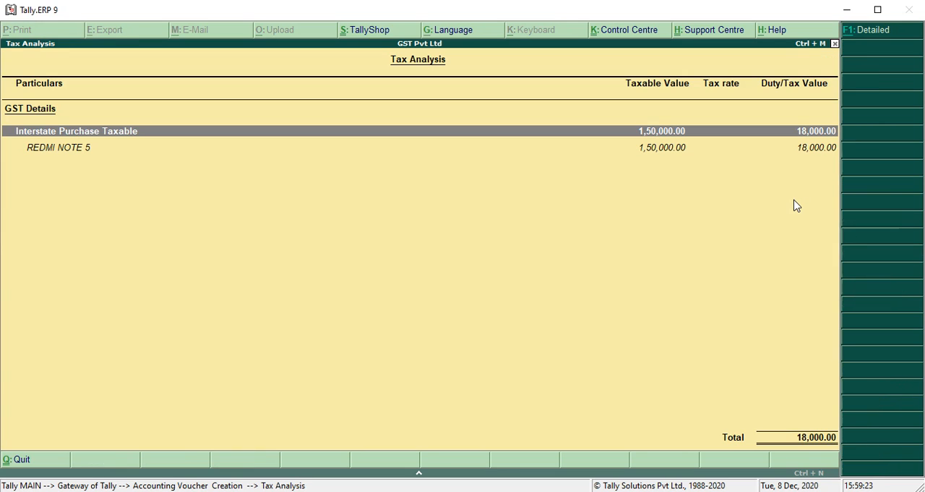
{"action": "key", "text": "alt+F1"}
{"action": "key", "text": "Escape"}
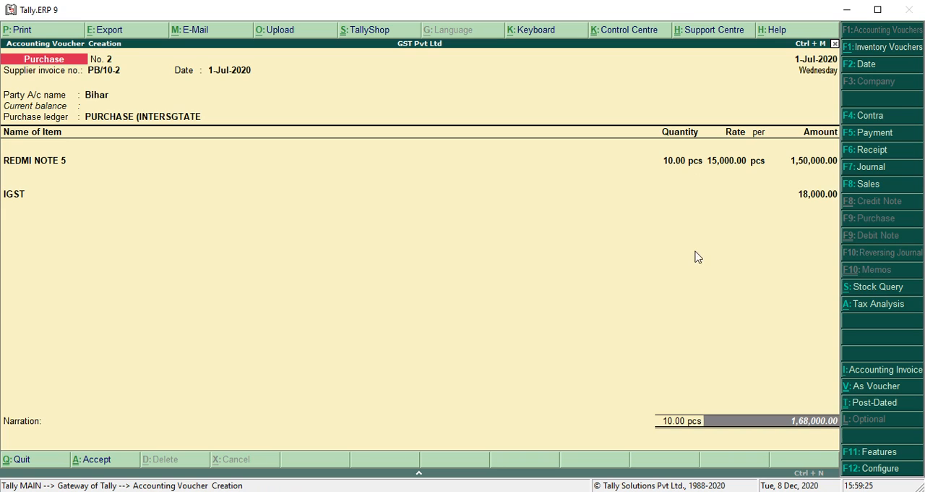
Step: Accept the bill-wise details for Bihar with new reference PB/10-2 and save the purchase voucher
{"action": "key", "text": "Return"}
{"action": "key", "text": "Return"}
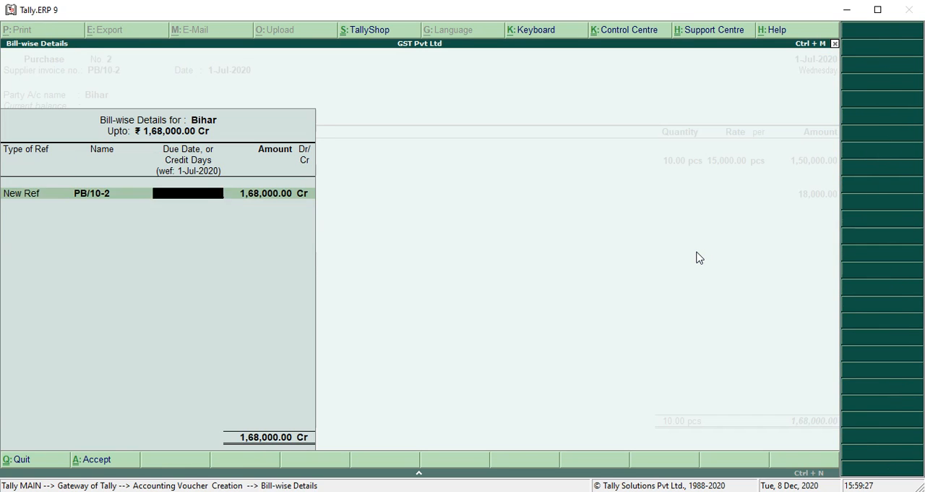
{"action": "key", "text": "Return"}
{"action": "key", "text": "Return"}
{"action": "key", "text": "Return"}
{"action": "key", "text": "Return"}
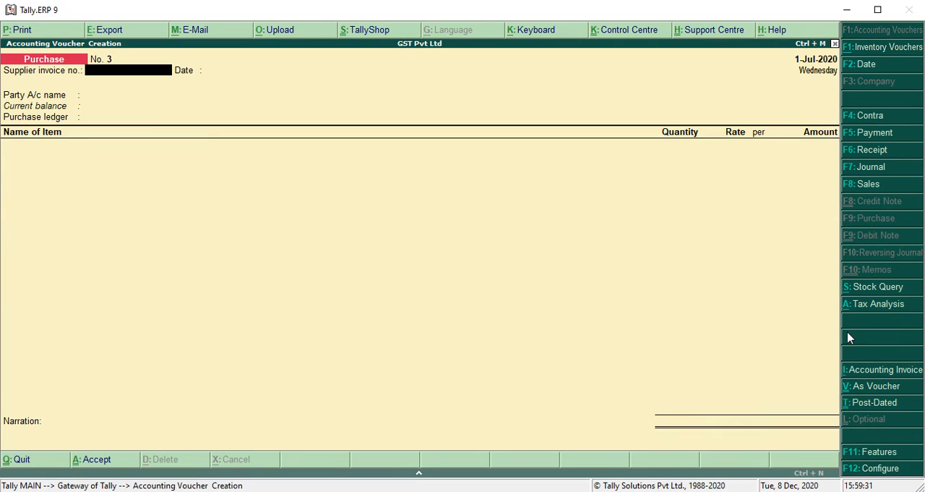
Step: Start a payment voucher and debit the Bihar ledger with 168000
{"action": "key", "text": "F5"}
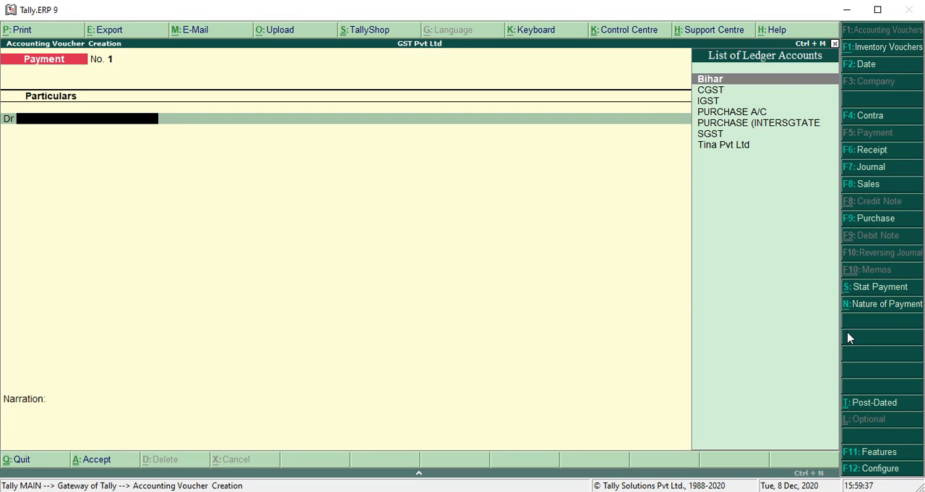
{"action": "key", "text": "Return"}
{"action": "type", "text": "168000"}
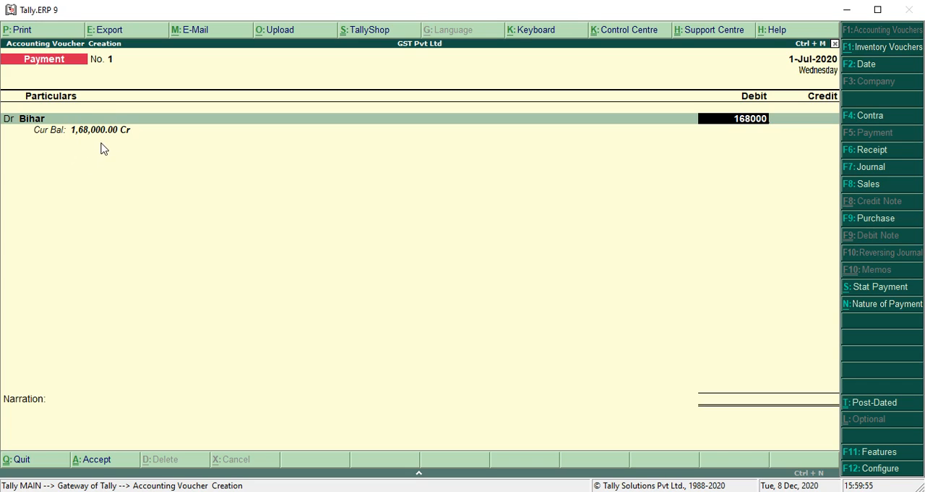
Step: Check the option for showing current balances of ledgers in the payment voucher configuration and return to the voucher
{"action": "key", "text": "F12"}
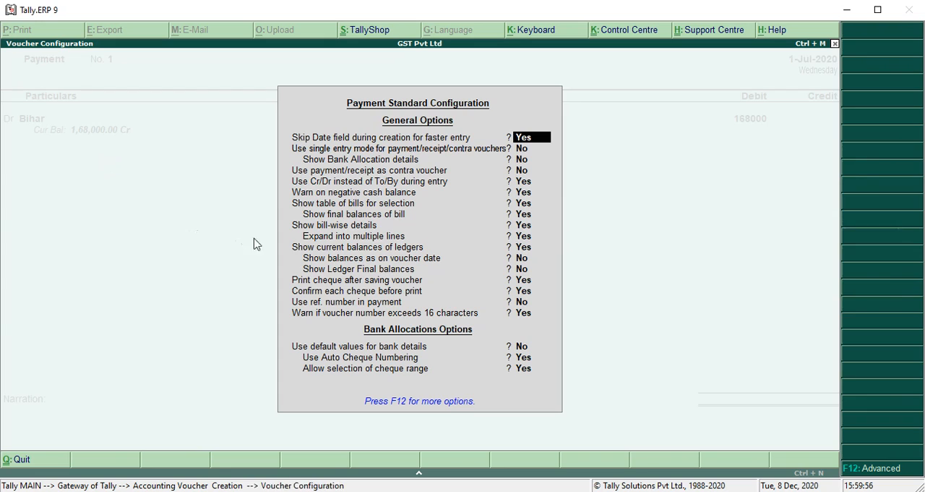
{"action": "left_click", "coordinate": [354, 249]}
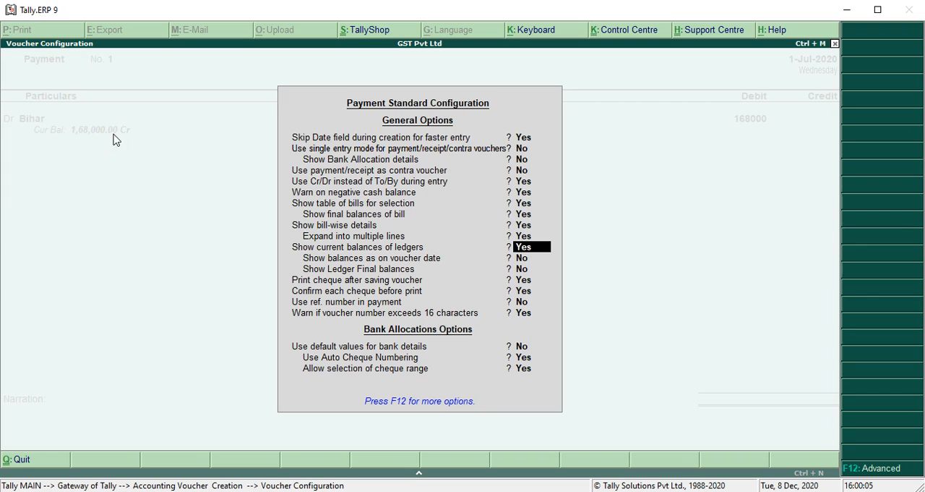
{"action": "key", "text": "BackSpace"}
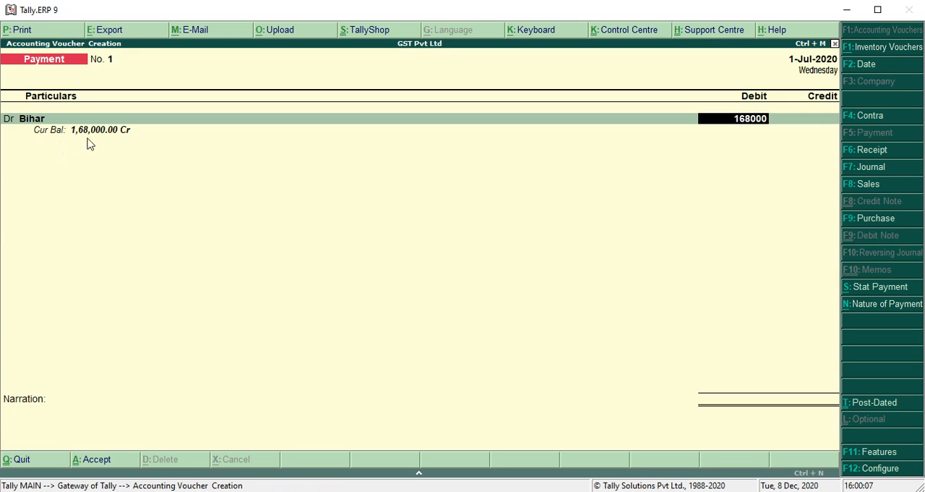
{"action": "key", "text": "Escape"}
Step: Allocate the Bihar payment as Agst Ref to the pending bill PB/10-2
{"action": "key", "text": "Return"}
{"action": "key", "text": "Return"}
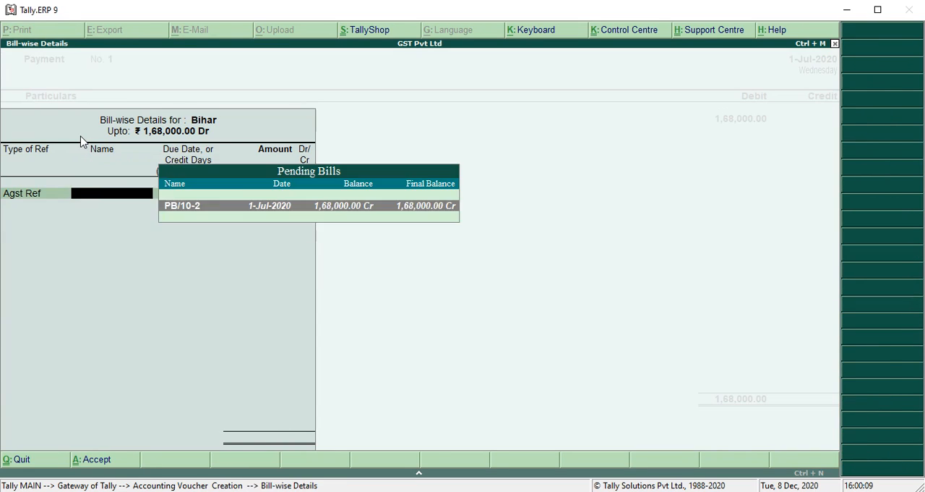
{"action": "key", "text": "Return"}
Step: Create a ledger named BANK under Bank Accounts from the payment's credit line, leaving the remaining details at their defaults
{"action": "key", "text": "Return"}
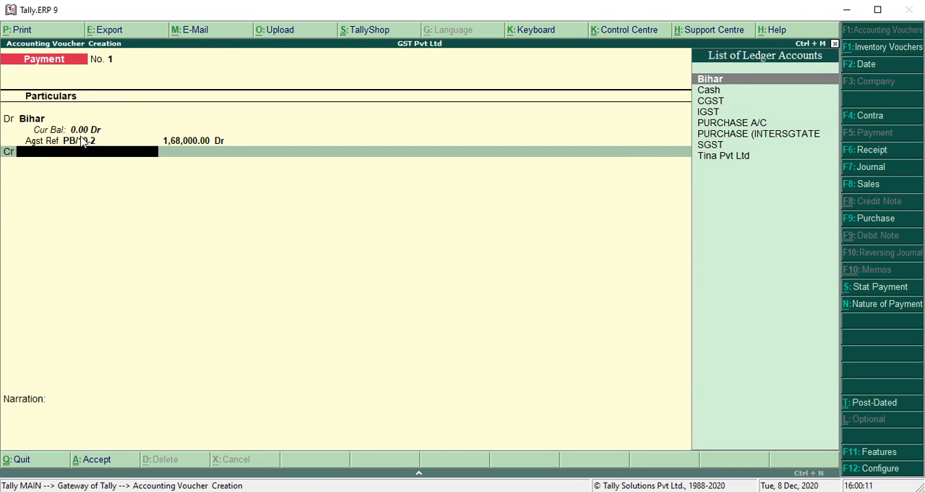
{"action": "key", "text": "alt+c"}
{"action": "type", "text": "BANK"}
{"action": "key", "text": "Return"}
{"action": "key", "text": "Return"}
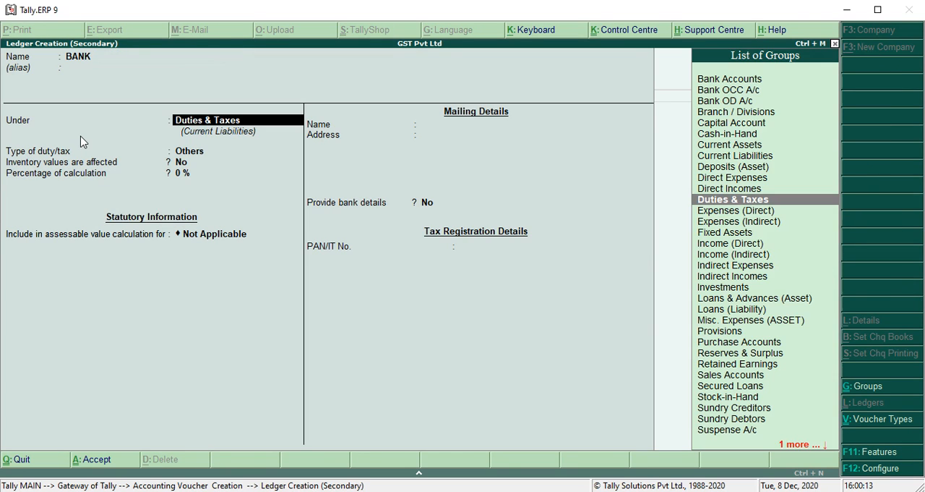
{"action": "type", "text": "BANK"}
{"action": "key", "text": "Return"}
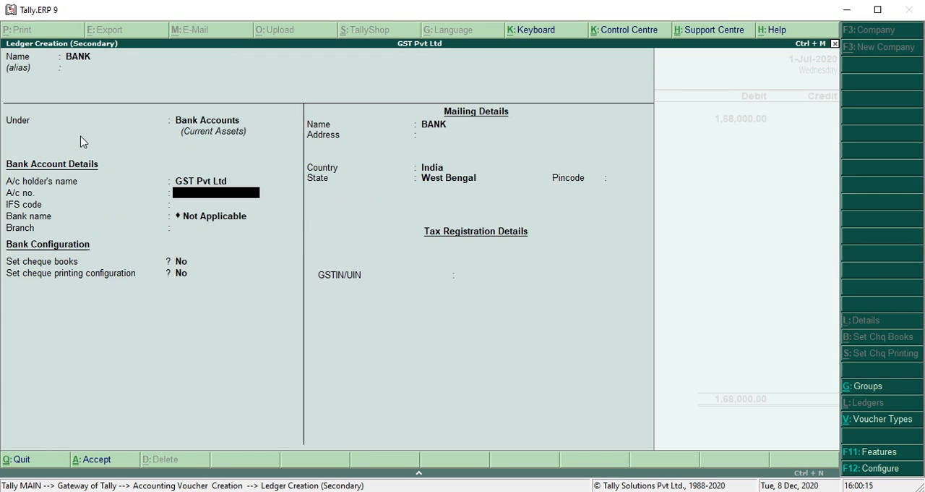
{"action": "key", "text": "Return"}
{"action": "key", "text": "Return"}
{"action": "key", "text": "Return"}
{"action": "key", "text": "Return"}
{"action": "key", "text": "Return"}
{"action": "key", "text": "Return"}
{"action": "key", "text": "Return"}
{"action": "key", "text": "Return"}
{"action": "key", "text": "Return"}
{"action": "key", "text": "Return"}
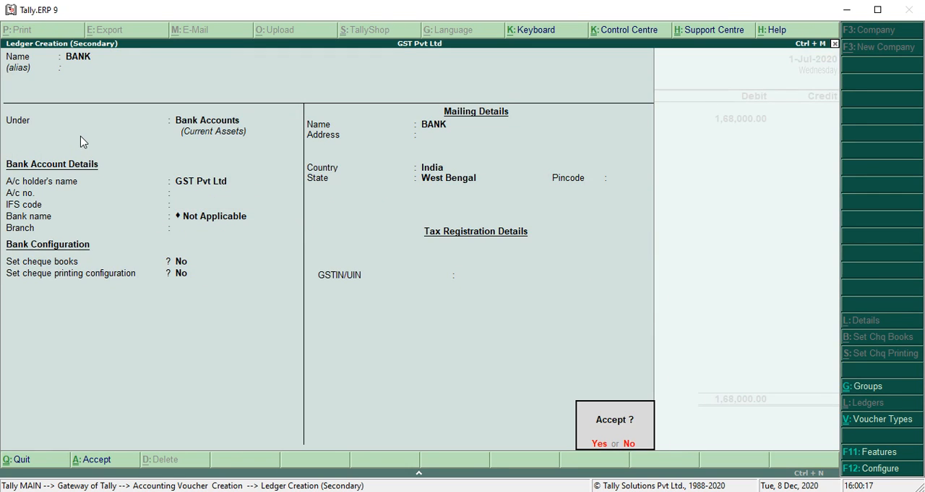
Step: Complete the BANK credit line for the full payment and save the Bihar payment voucher
{"action": "key", "text": "Return"}
{"action": "key", "text": "Return"}
{"action": "key", "text": "Return"}
{"action": "key", "text": "Return"}
{"action": "key", "text": "Return"}
{"action": "key", "text": "Return"}
{"action": "key", "text": "Return"}
{"action": "key", "text": "Return"}
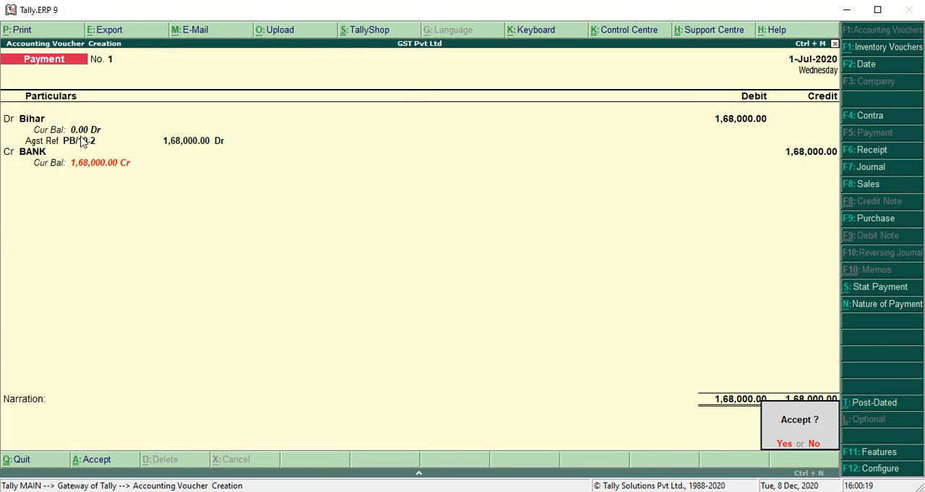
Step: Debit Tina Pvt Ltd with 28000 in a new payment voucher and allocate it as Agst Ref to the pending bill
{"action": "key", "text": "Return"}
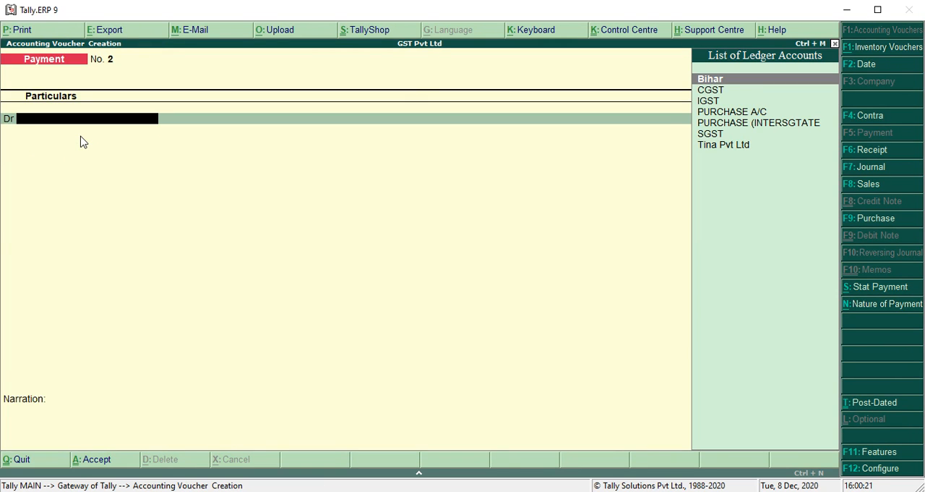
{"action": "type", "text": "tin"}
{"action": "key", "text": "Return"}
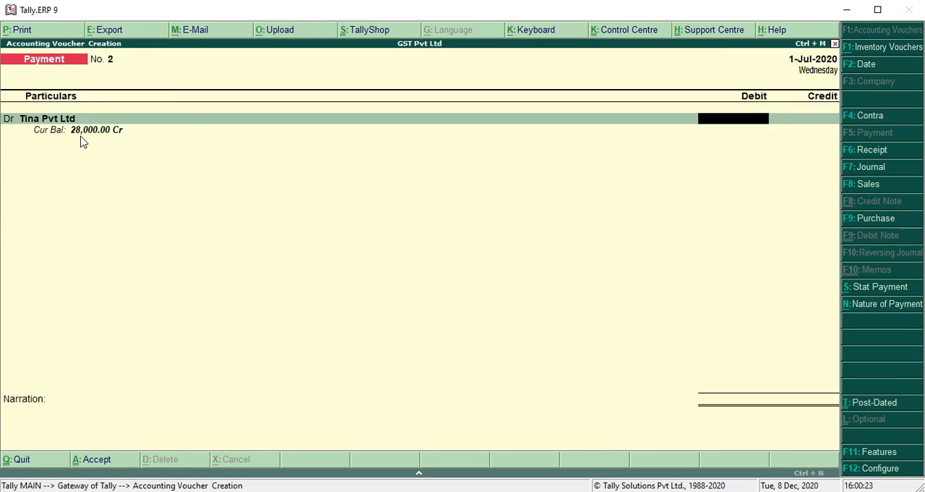
{"action": "type", "text": "28000"}
{"action": "key", "text": "Return"}
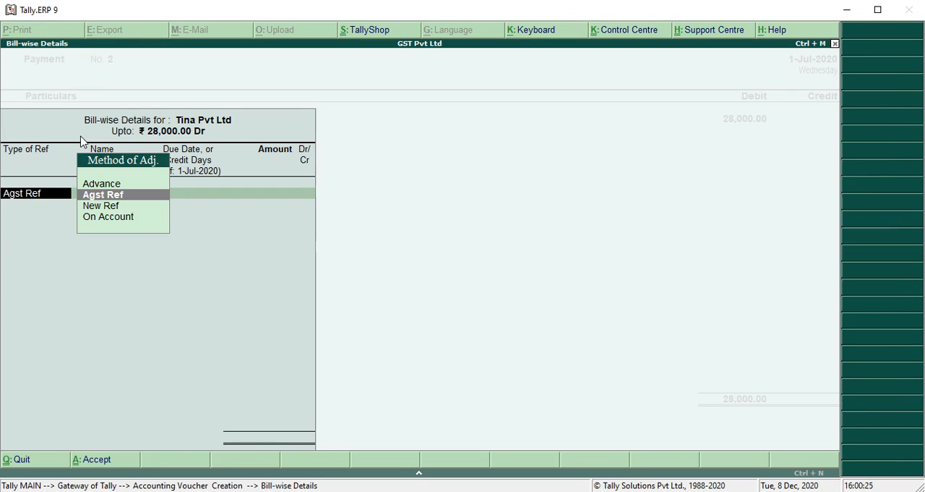
{"action": "key", "text": "Return"}
{"action": "key", "text": "Return"}
{"action": "key", "text": "Return"}
{"action": "key", "text": "Return"}
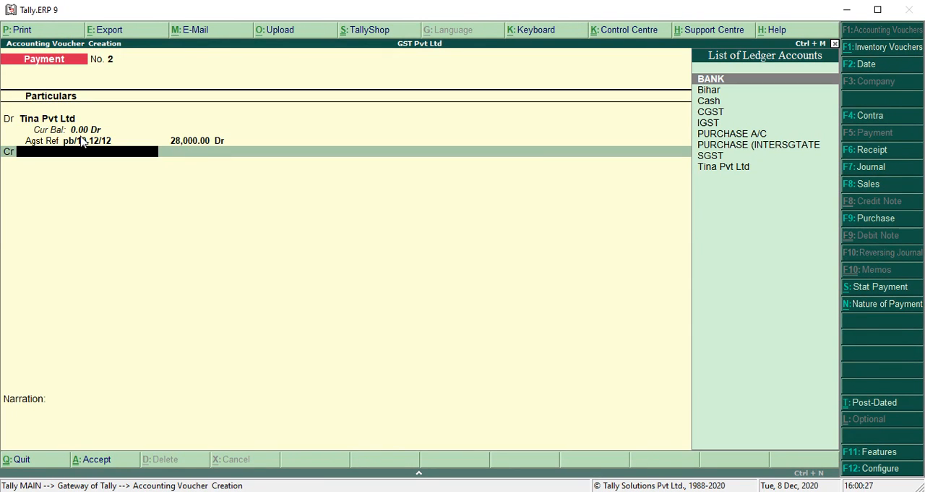
Step: Credit the Tina Pvt Ltd payment to Cash, save the voucher, and return to the Gateway of Tally
{"action": "key", "text": "Down"}
{"action": "key", "text": "Down"}
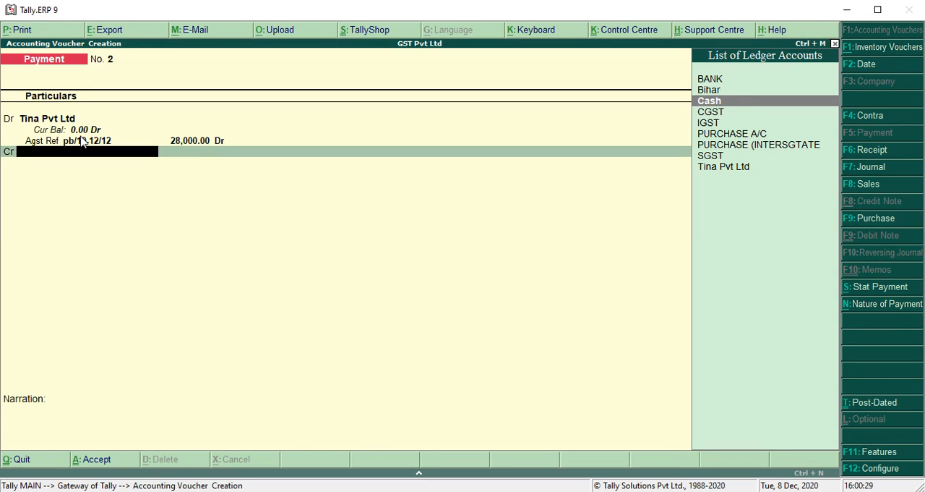
{"action": "key", "text": "Return"}
{"action": "key", "text": "Return"}
{"action": "key", "text": "Return"}
{"action": "key", "text": "Return"}
{"action": "key", "text": "Escape"}
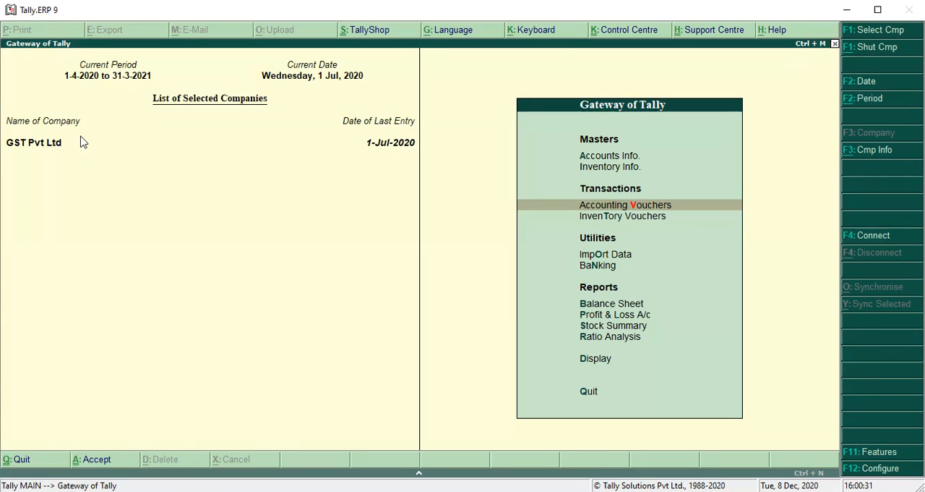
Step: Open the list of GST reports within the statutory reports
{"action": "key", "text": "Down"}
{"action": "key", "text": "Down"}
{"action": "key", "text": "Down"}
{"action": "key", "text": "Down"}
{"action": "key", "text": "Down"}
{"action": "key", "text": "Down"}
{"action": "key", "text": "Down"}
{"action": "key", "text": "Down"}
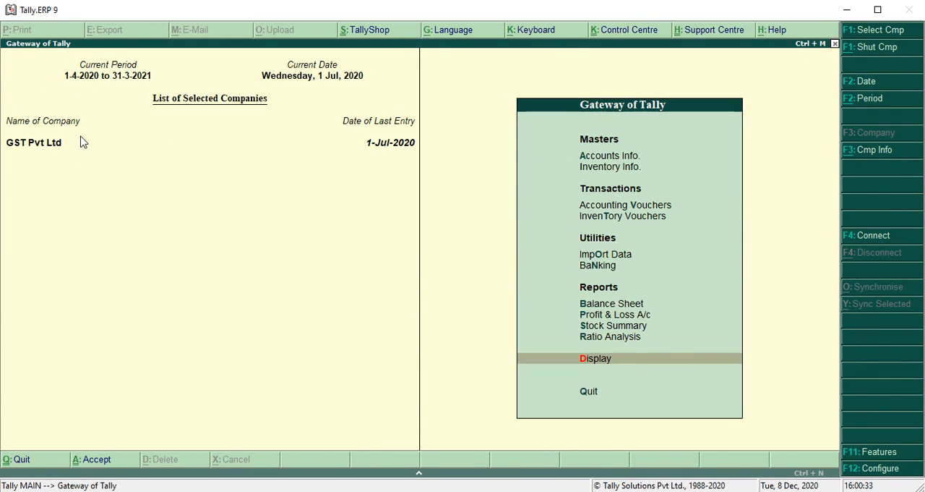
{"action": "key", "text": "Return"}
{"action": "key", "text": "Return"}
{"action": "key", "text": "Escape"}
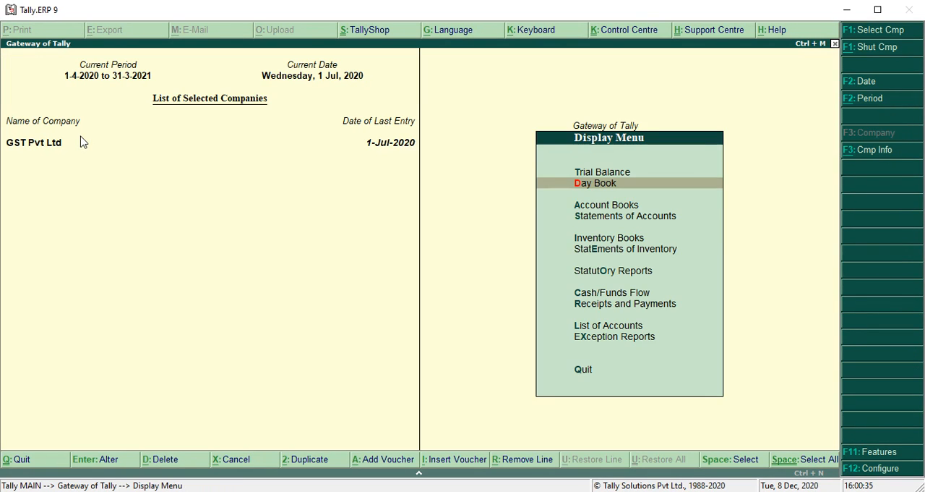
{"action": "key", "text": "Down"}
{"action": "key", "text": "Down"}
{"action": "key", "text": "Down"}
{"action": "key", "text": "Down"}
{"action": "key", "text": "Return"}
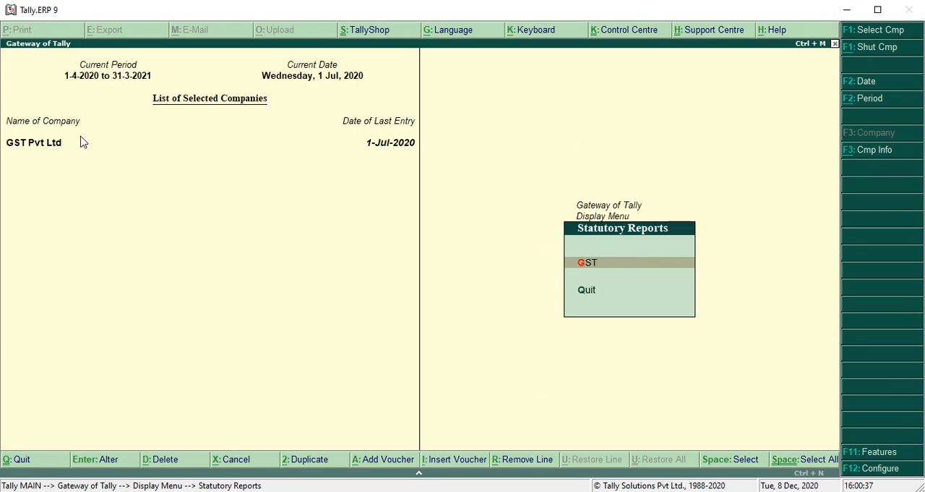
{"action": "key", "text": "Down"}
{"action": "key", "text": "Up"}
Step: Display the GSTR-2 report for the period from 1-7-2020 to 31-3-2021
{"action": "key", "text": "Return"}
{"action": "key", "text": "Return"}
{"action": "key", "text": "Escape"}
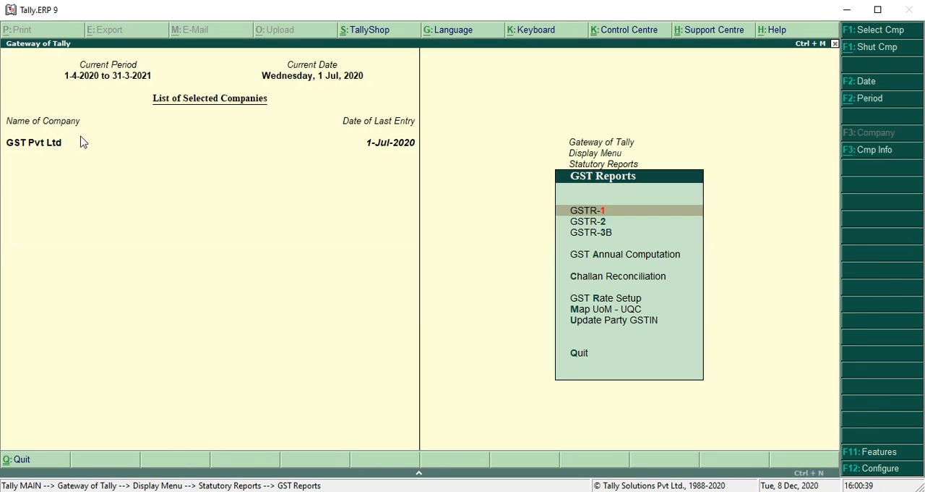
{"action": "key", "text": "Down"}
{"action": "key", "text": "Return"}
{"action": "key", "text": "F2"}
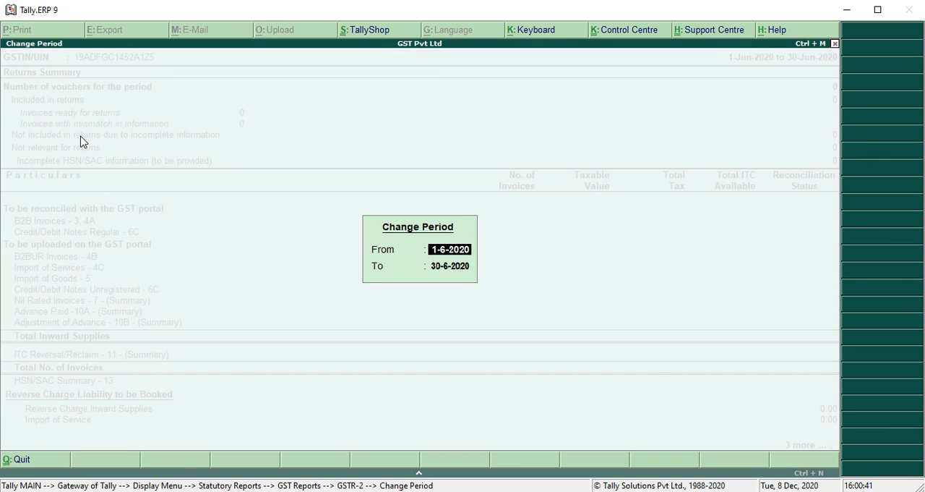
{"action": "type", "text": "1-7"}
{"action": "key", "text": "Return"}
{"action": "type", "text": "31-3"}
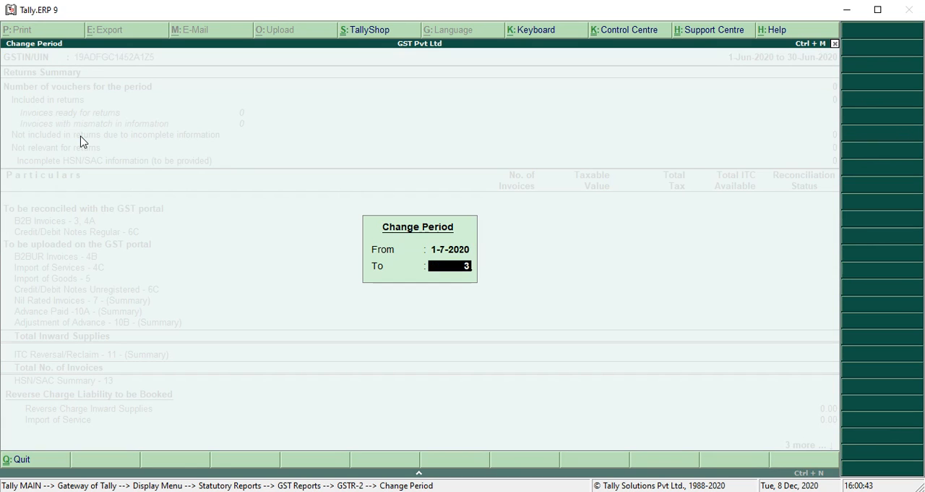
{"action": "key", "text": "Return"}
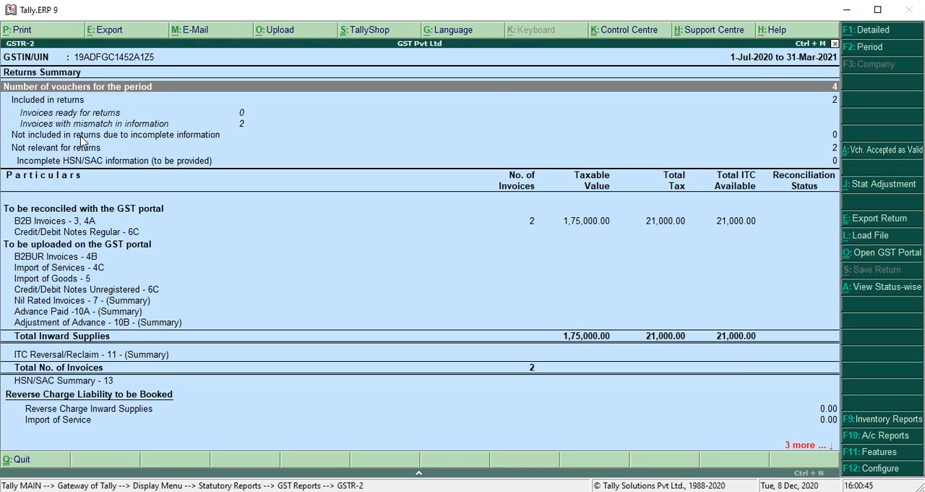
Step: View the B2B Invoices - 3, 4A details in GSTR-2 and return to the Gateway of Tally
{"action": "key", "text": "Down"}
{"action": "key", "text": "Down"}
{"action": "key", "text": "Down"}
{"action": "key", "text": "Down"}
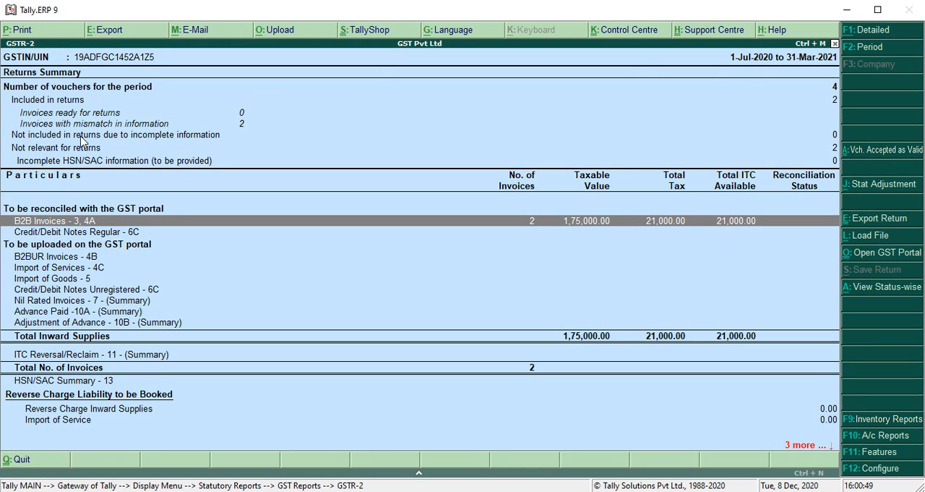
{"action": "key", "text": "Return"}
{"action": "key", "text": "Escape"}
{"action": "key", "text": "Escape"}
{"action": "key", "text": "Escape"}
{"action": "key", "text": "Escape"}
{"action": "key", "text": "Escape"}
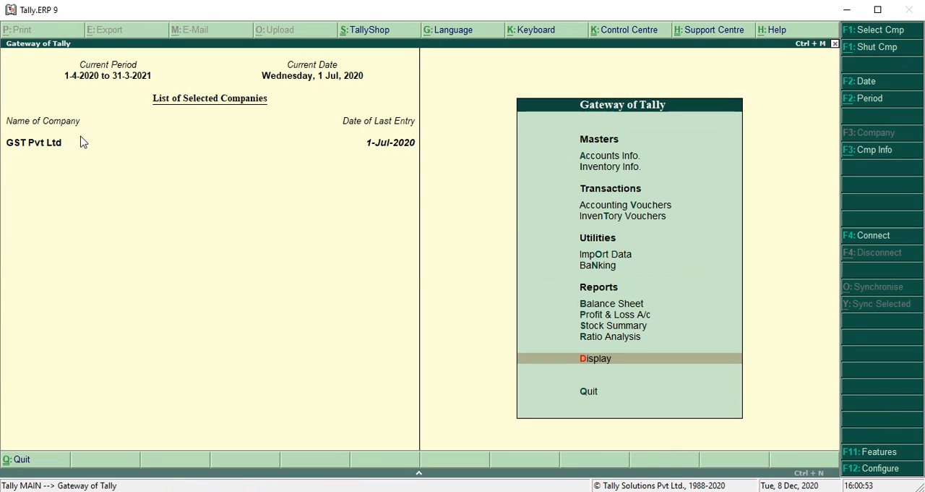